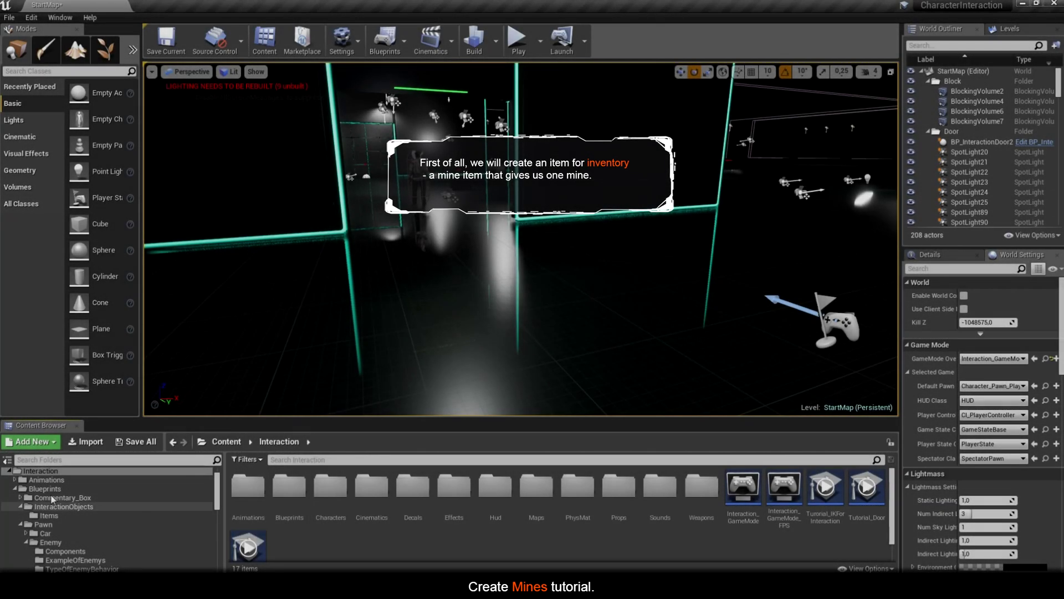
Step: In Blueprints > InteractionObjects, create a child Blueprint of BP_PickupItem named Item_Mine
{"action": "left_click", "coordinate": [44, 488]}
{"action": "left_click", "coordinate": [280, 491]}
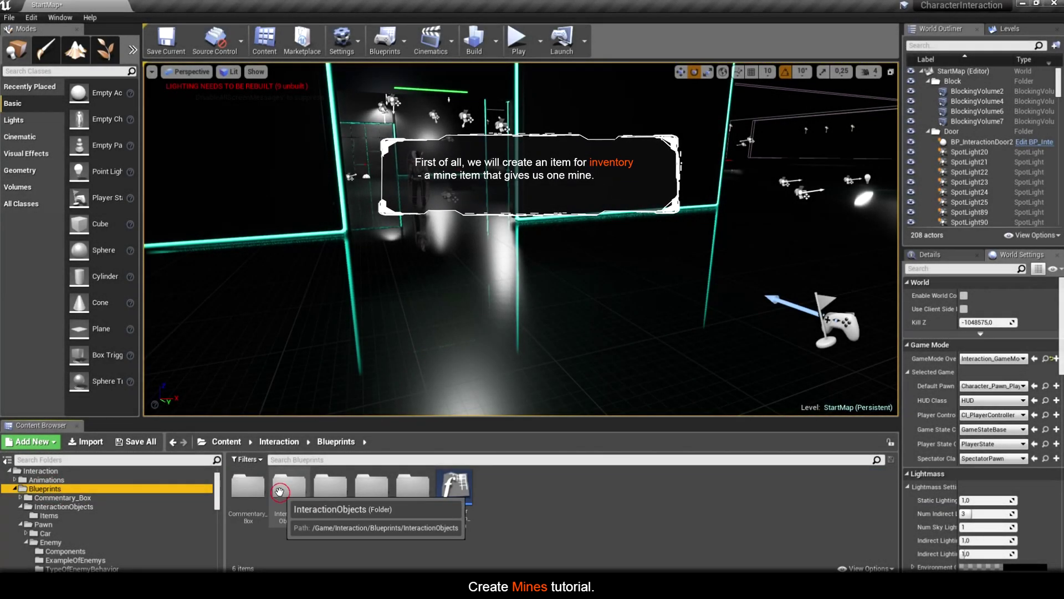
{"action": "double_click", "coordinate": [280, 491]}
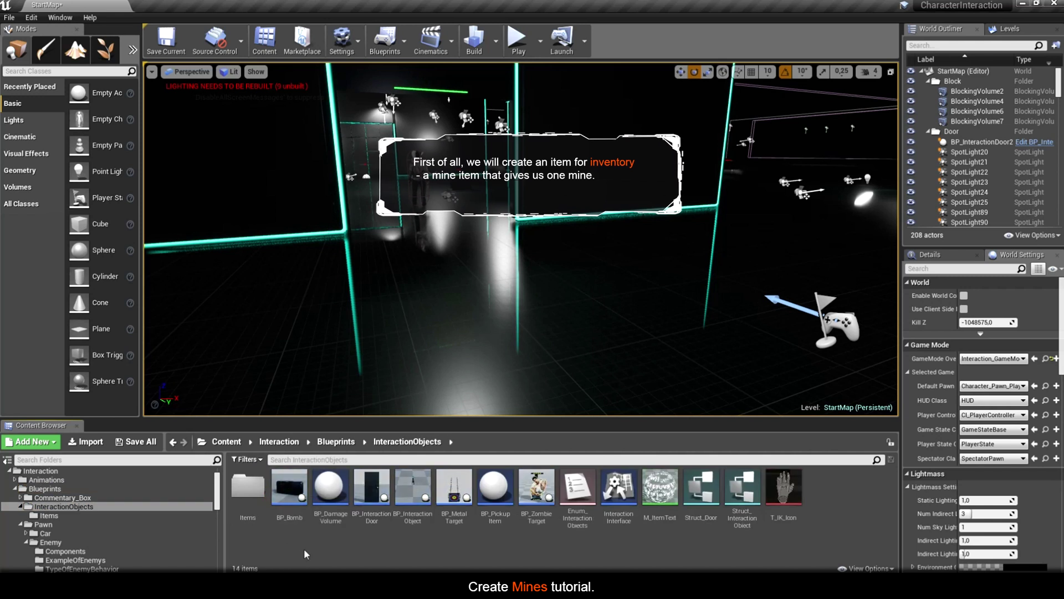
{"action": "right_click", "coordinate": [483, 487]}
{"action": "left_click", "coordinate": [546, 233]}
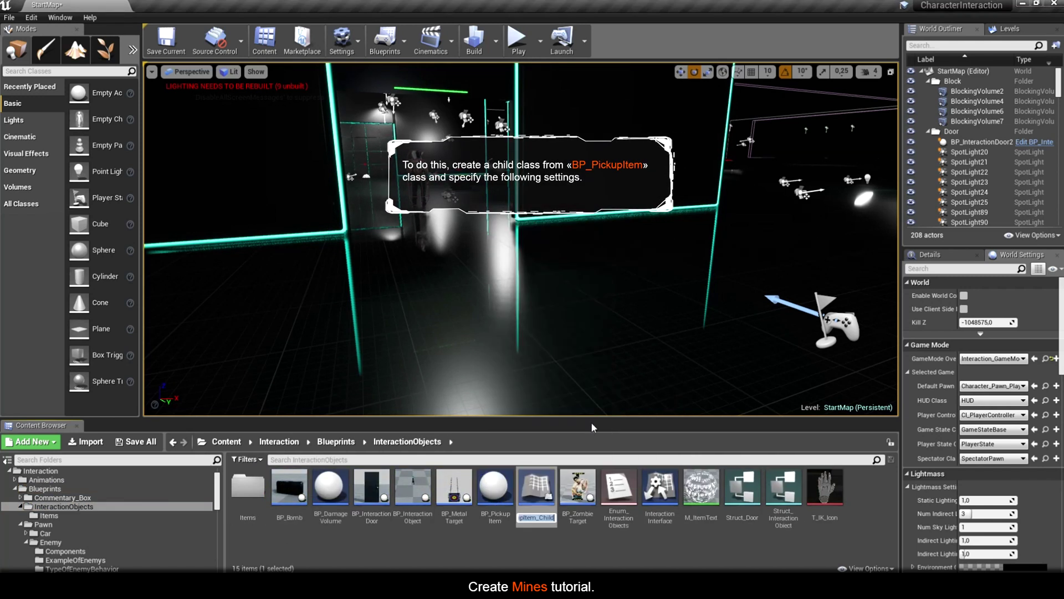
{"action": "type", "text": "It"}
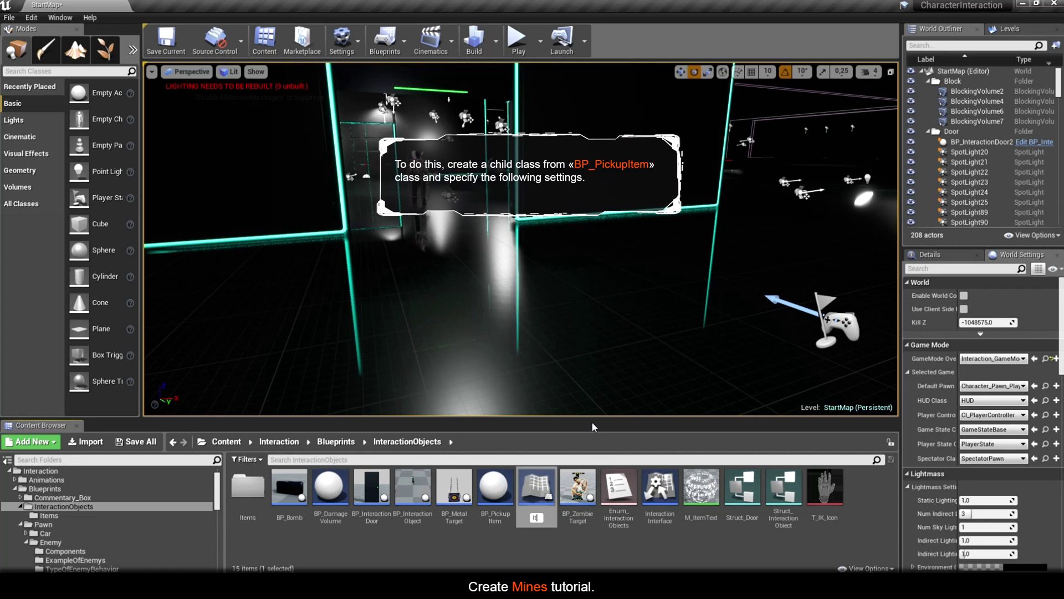
{"action": "type", "text": "em_Mine"}
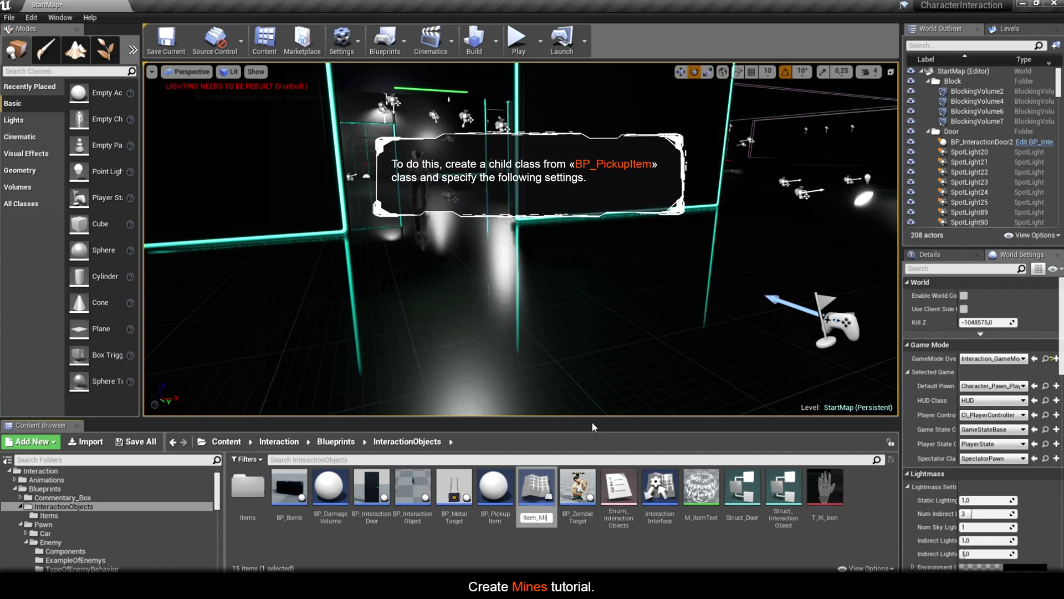
{"action": "key", "text": "Return"}
Step: Give Item_Mine item name Mine, 1 item, type QuestItem and skeletal mesh SK_Mine
{"action": "double_click", "coordinate": [660, 489]}
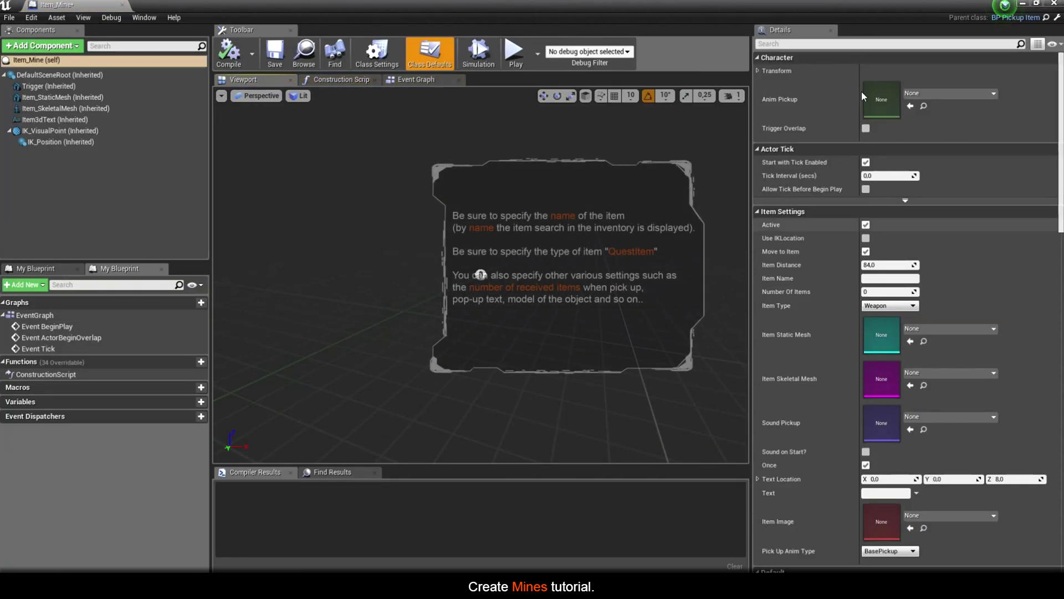
{"action": "left_click", "coordinate": [874, 276]}
{"action": "type", "text": "Mine"}
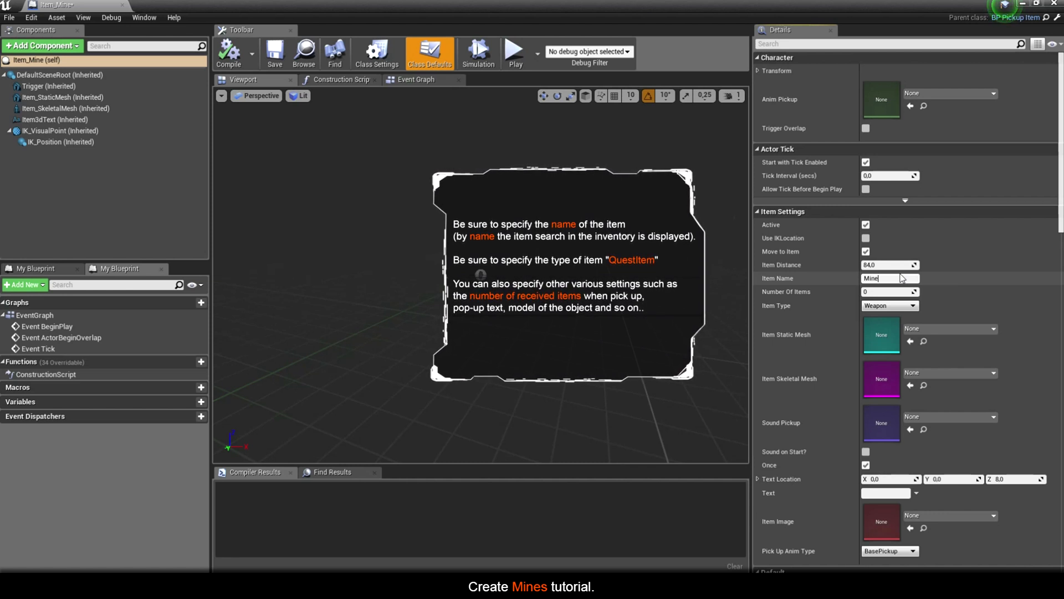
{"action": "type", "text": "1"}
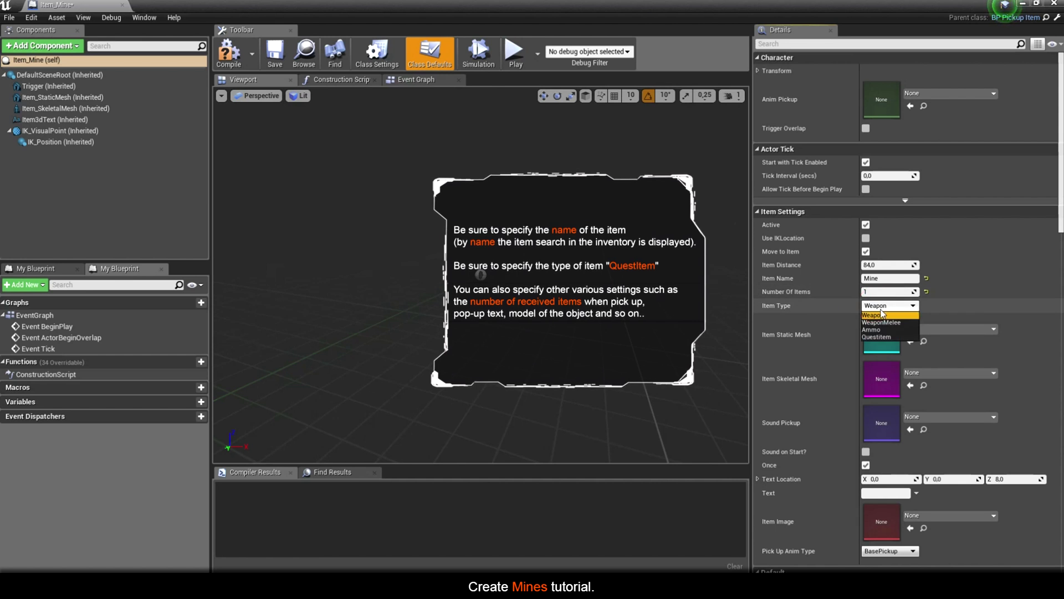
{"action": "left_click", "coordinate": [875, 337]}
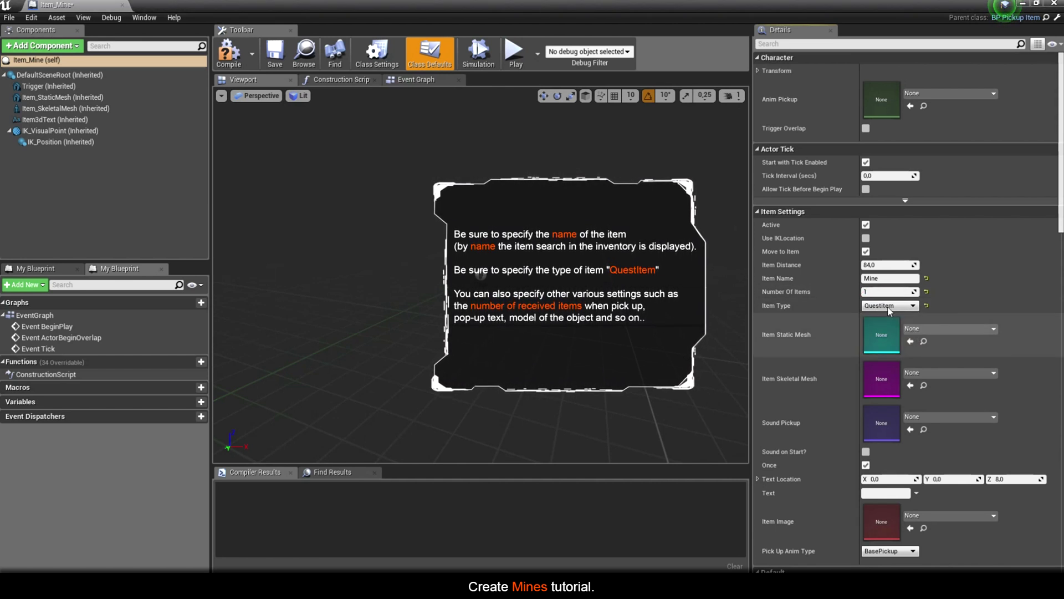
{"action": "left_click", "coordinate": [927, 375]}
{"action": "type", "text": "mine"}
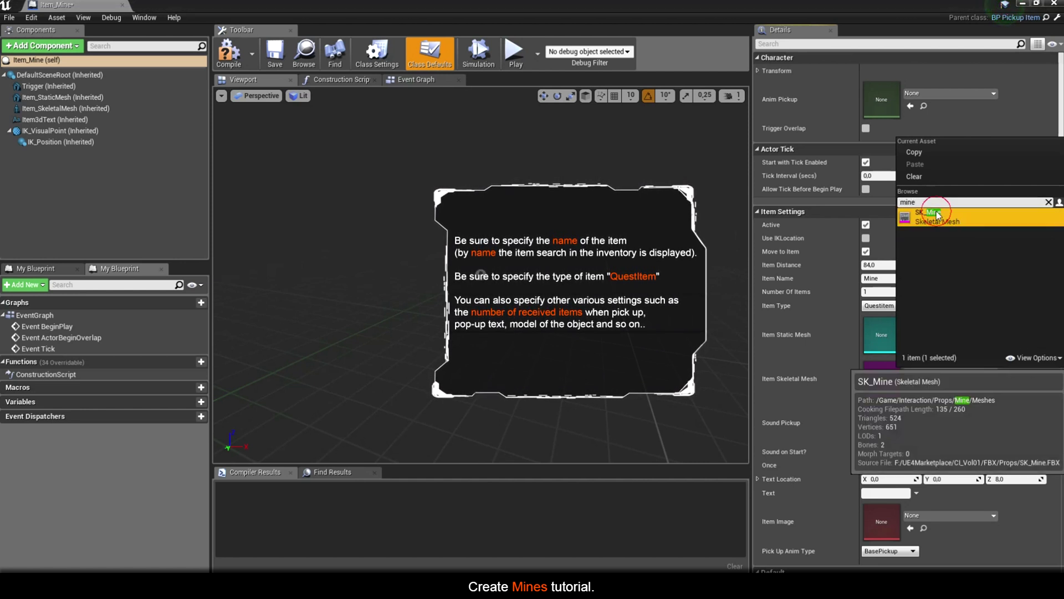
{"action": "left_click", "coordinate": [936, 212]}
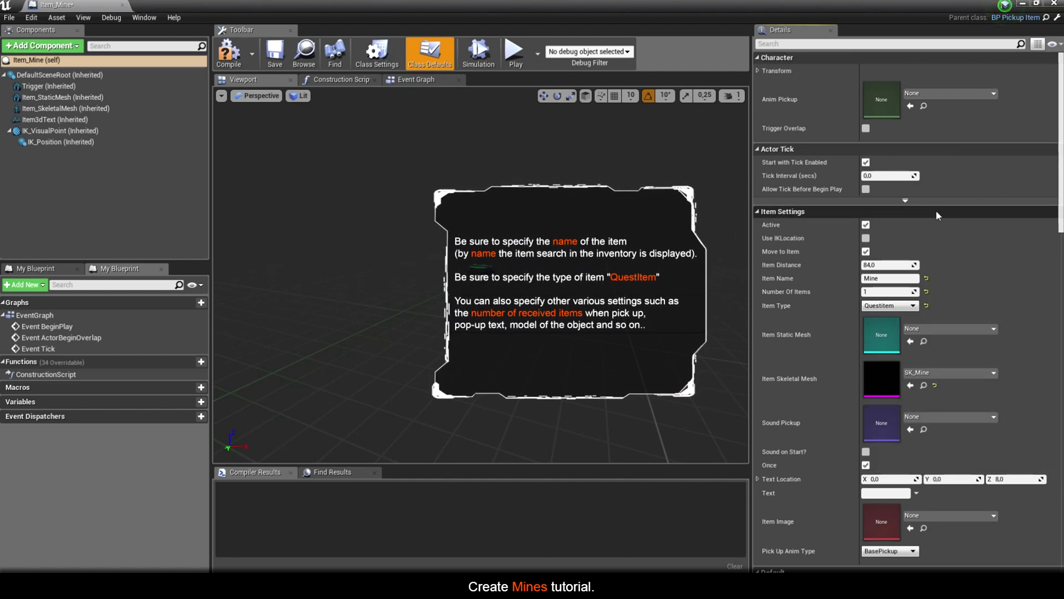
Step: Set the item's pop-up text to Mine(1), then compile and save
{"action": "scroll", "coordinate": [960, 411], "scroll_direction": "down", "scroll_amount": 3}
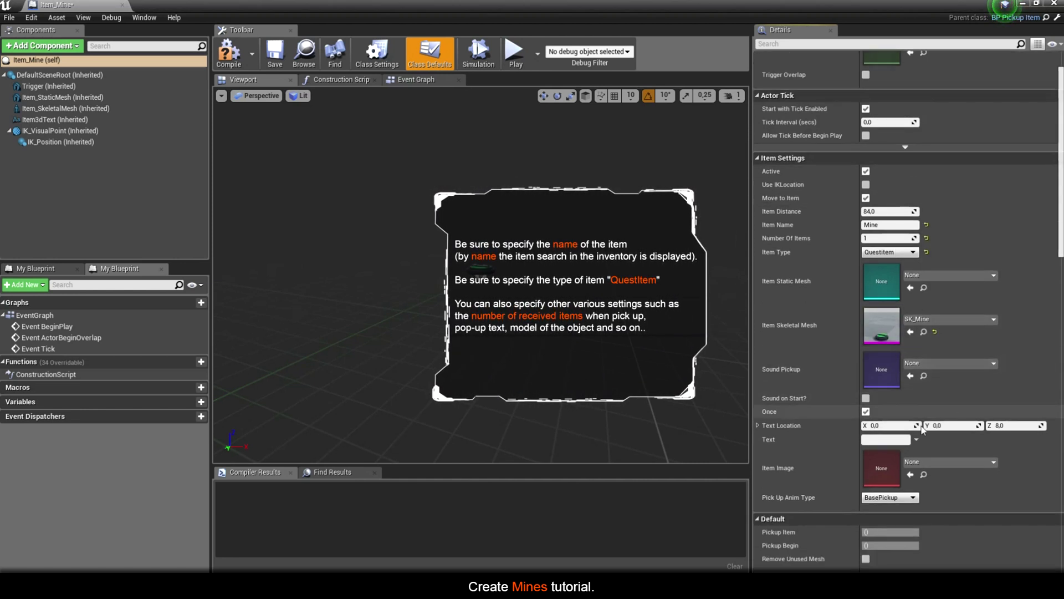
{"action": "left_click", "coordinate": [869, 440]}
{"action": "type", "text": "Mine(1)"}
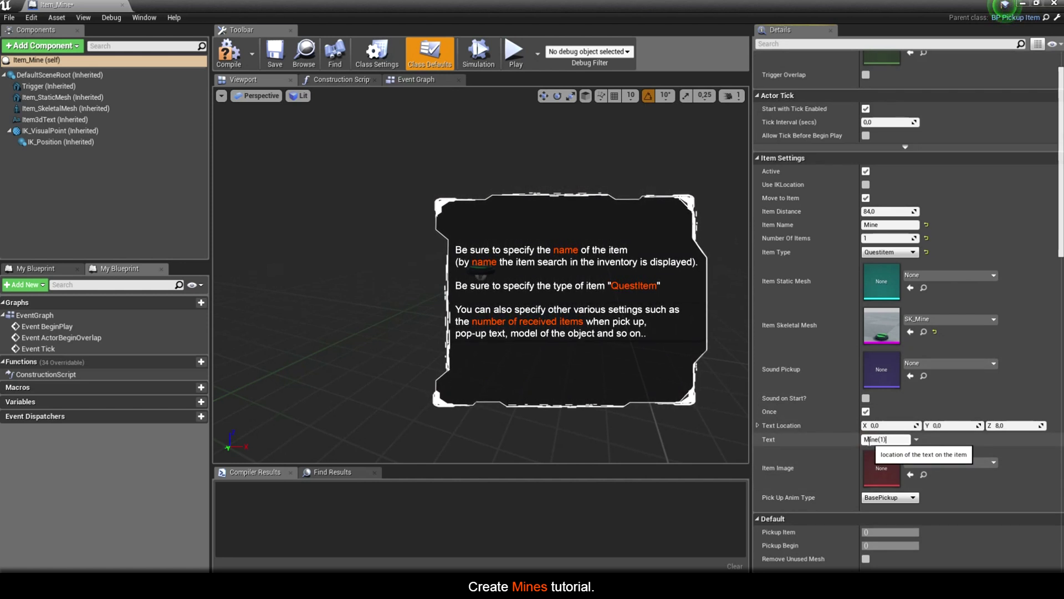
{"action": "scroll", "coordinate": [875, 444], "scroll_direction": "down", "scroll_amount": 1}
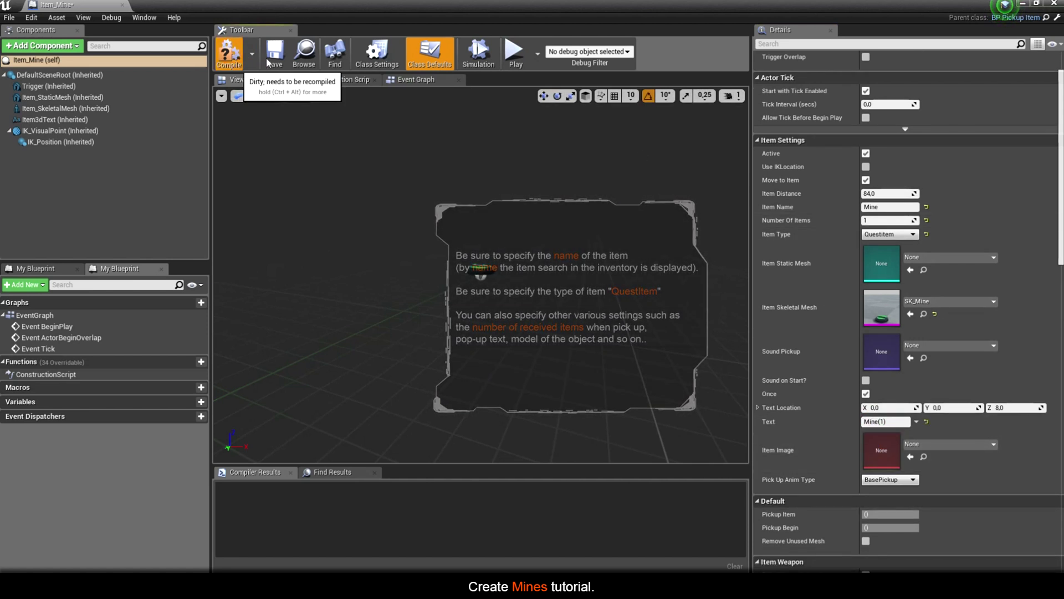
{"action": "left_click", "coordinate": [268, 63]}
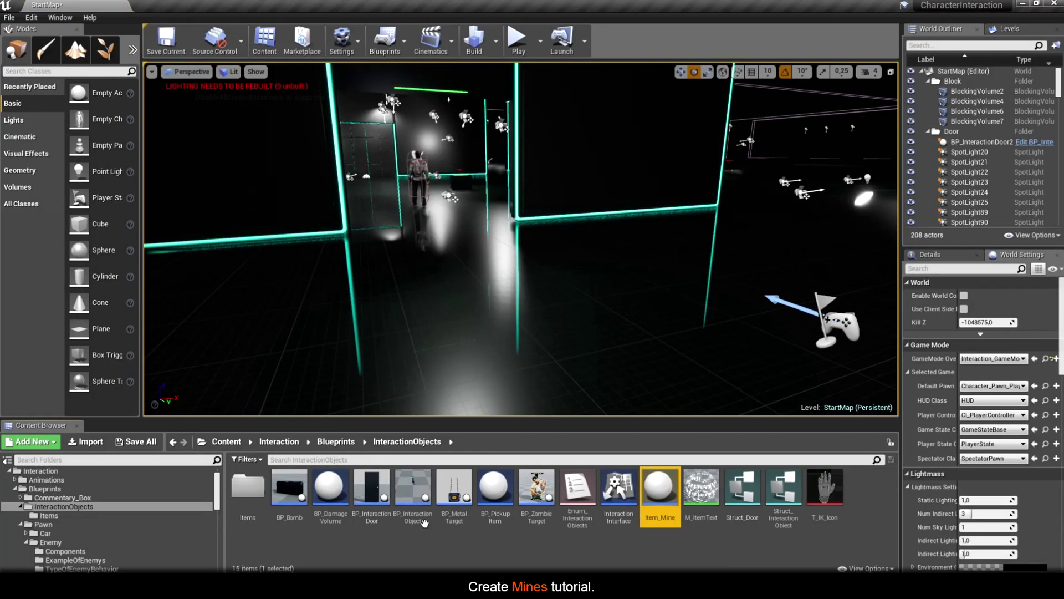
Step: Move Item_Mine into the Items folder
{"action": "left_click_drag", "start_coordinate": [665, 506], "coordinate": [247, 490]}
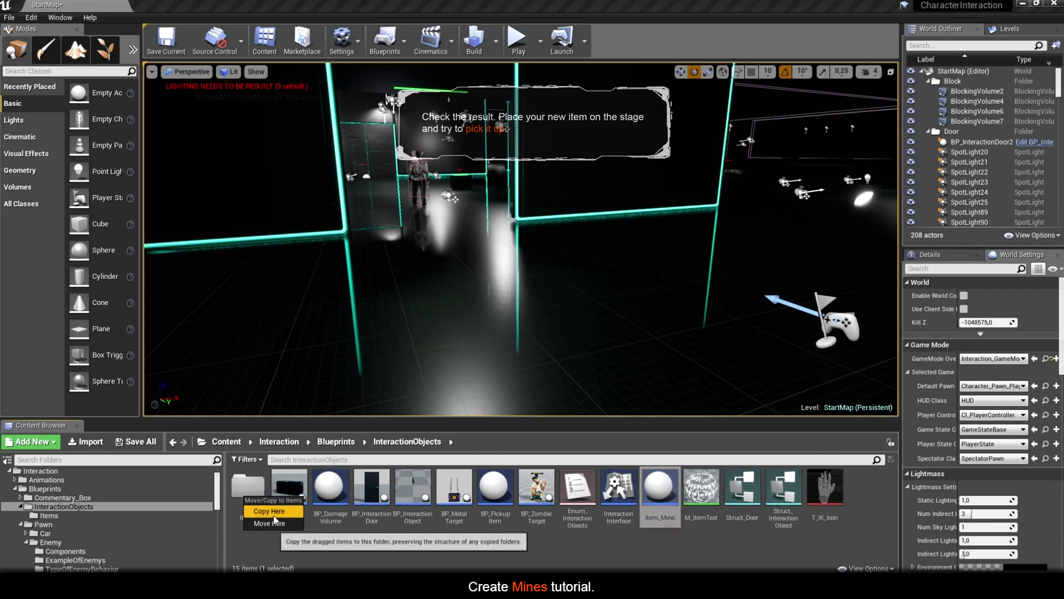
{"action": "left_click", "coordinate": [263, 524]}
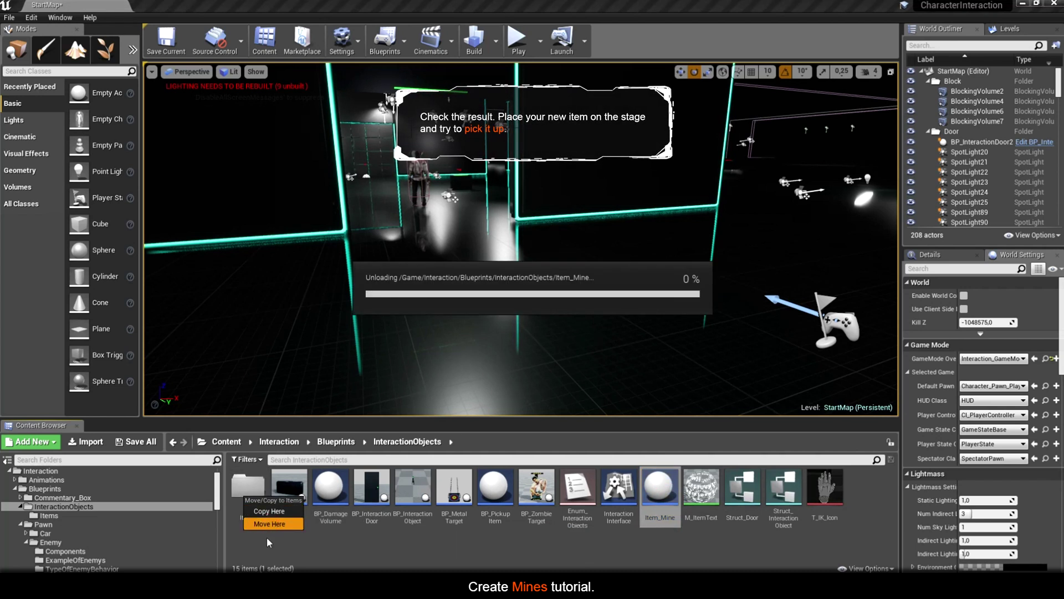
{"action": "double_click", "coordinate": [248, 491]}
Step: Place Item_Mine in the level, Alt-drag a duplicate Item_Mine2 to its right, and start play
{"action": "left_click_drag", "start_coordinate": [453, 488], "coordinate": [359, 287]}
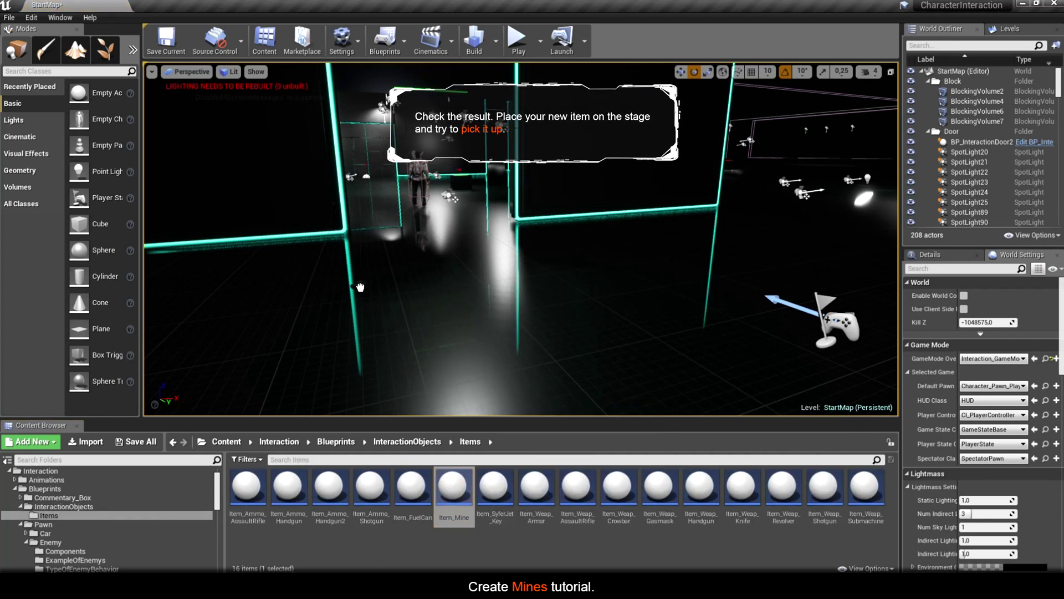
{"action": "key", "text": "w"}
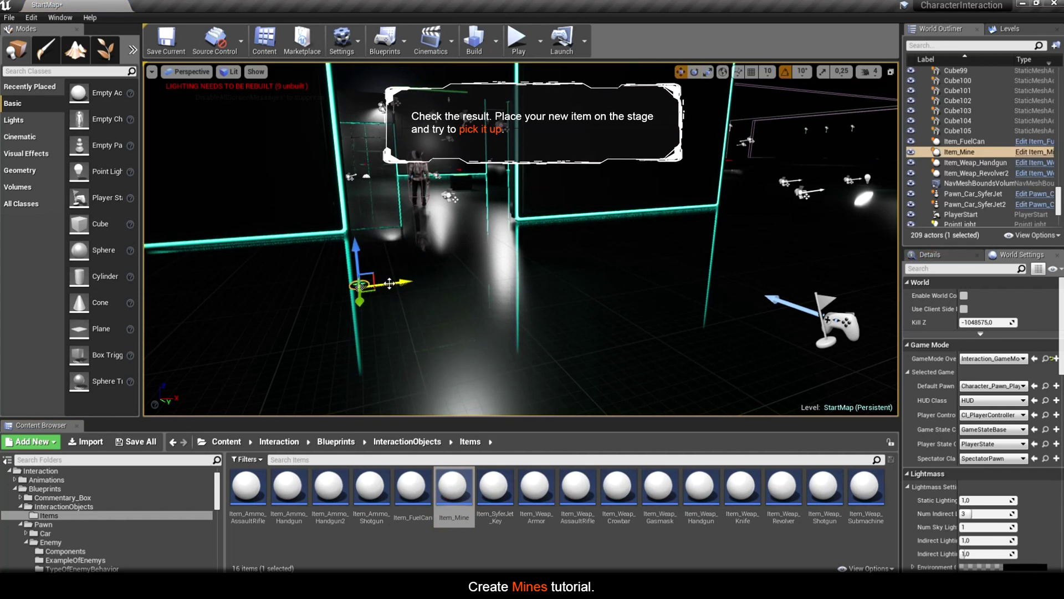
{"action": "left_click_drag", "start_coordinate": [390, 283], "coordinate": [585, 270], "text": "alt"}
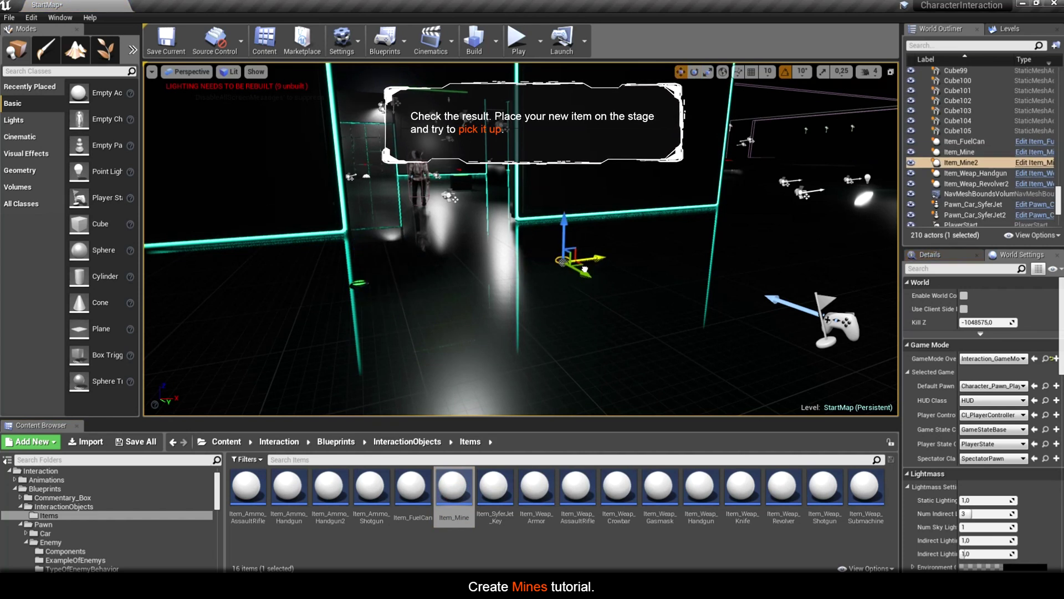
{"action": "left_click", "coordinate": [516, 38]}
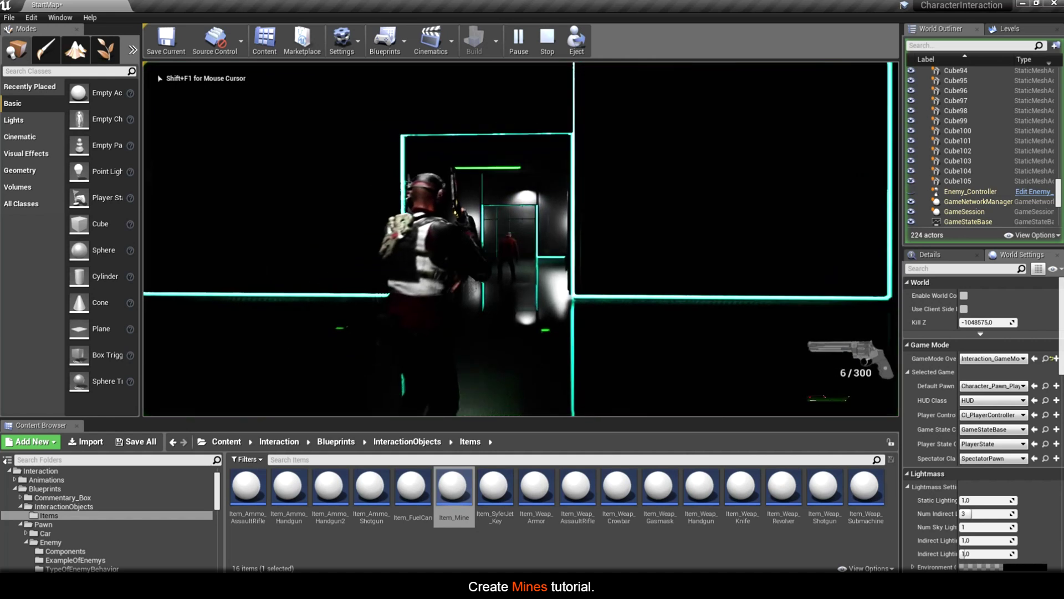
Step: Walk the character to a mine and pick up the Mine(1) item with E
{"action": "key", "text": "w"}
{"action": "key", "text": "w"}
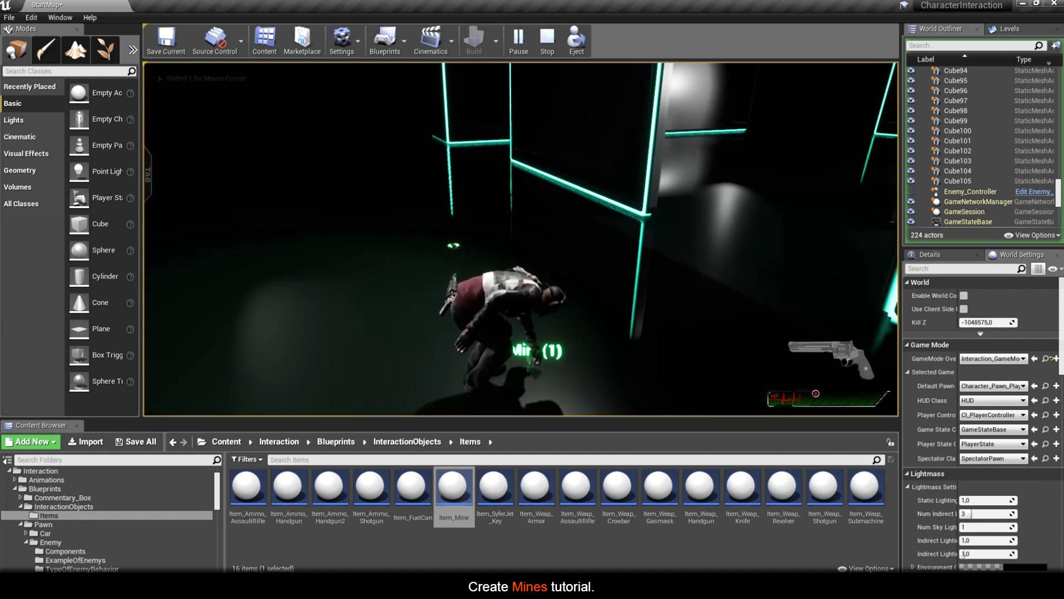
{"action": "key", "text": "w"}
{"action": "key", "text": "w"}
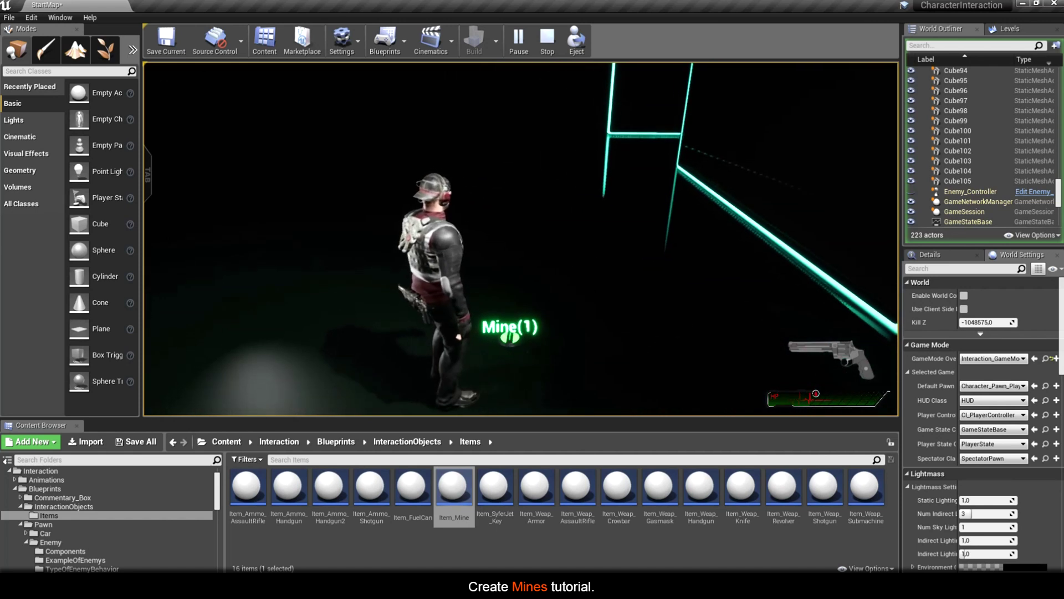
{"action": "key", "text": "e"}
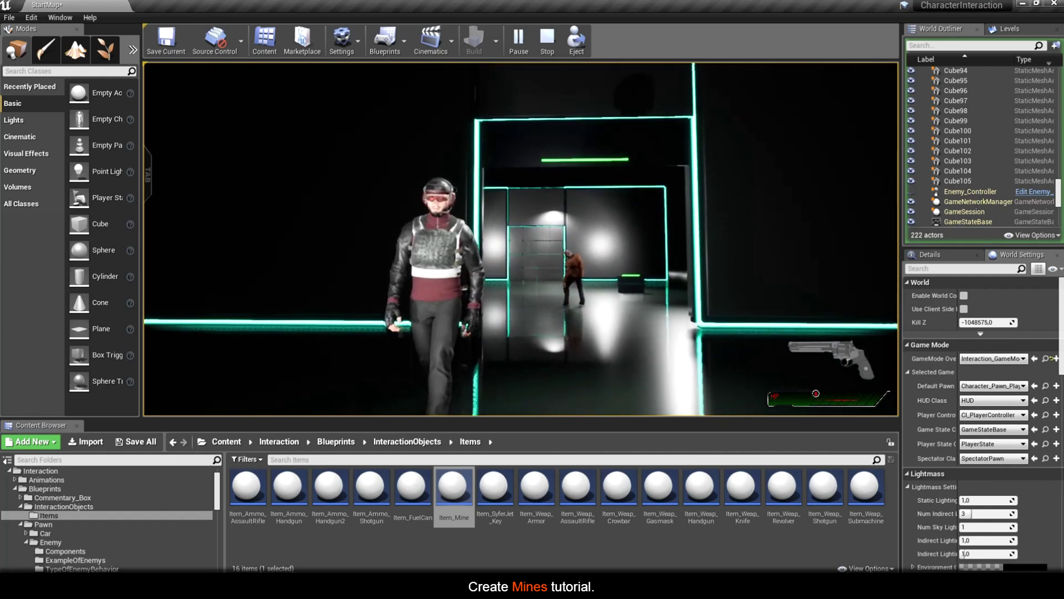
{"action": "key", "text": "w"}
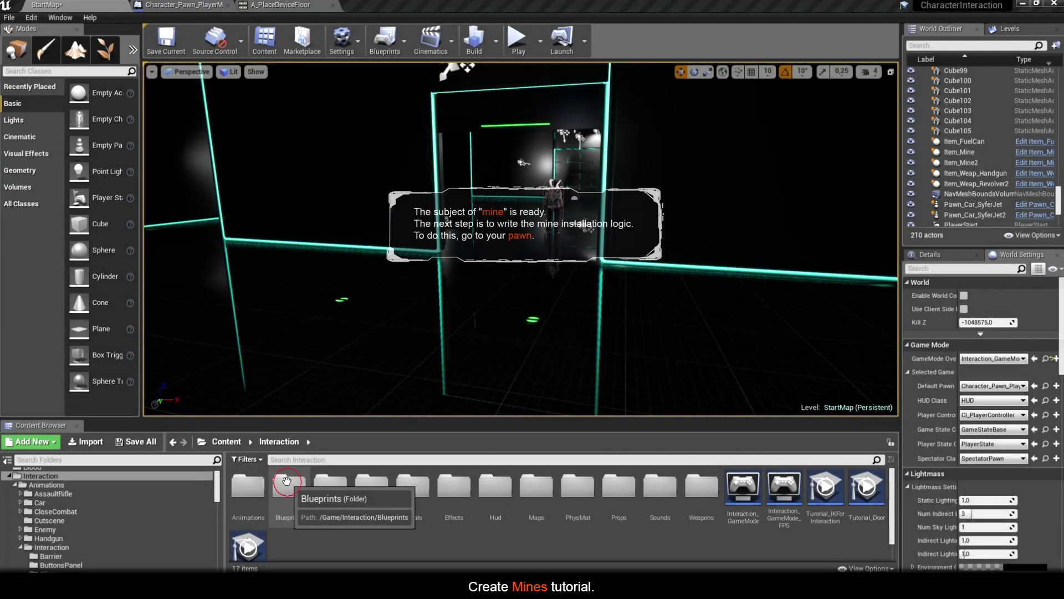
Step: Open Character_Pawn_PlayerModel from Blueprints > Pawn > Player > ExampleOfPlayer
{"action": "double_click", "coordinate": [287, 481]}
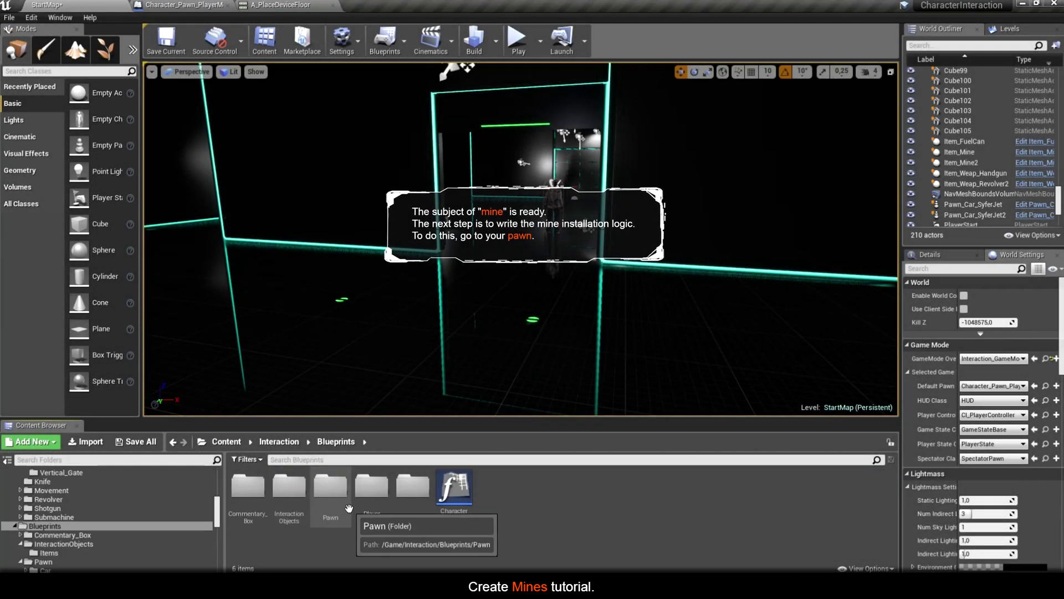
{"action": "double_click", "coordinate": [331, 485]}
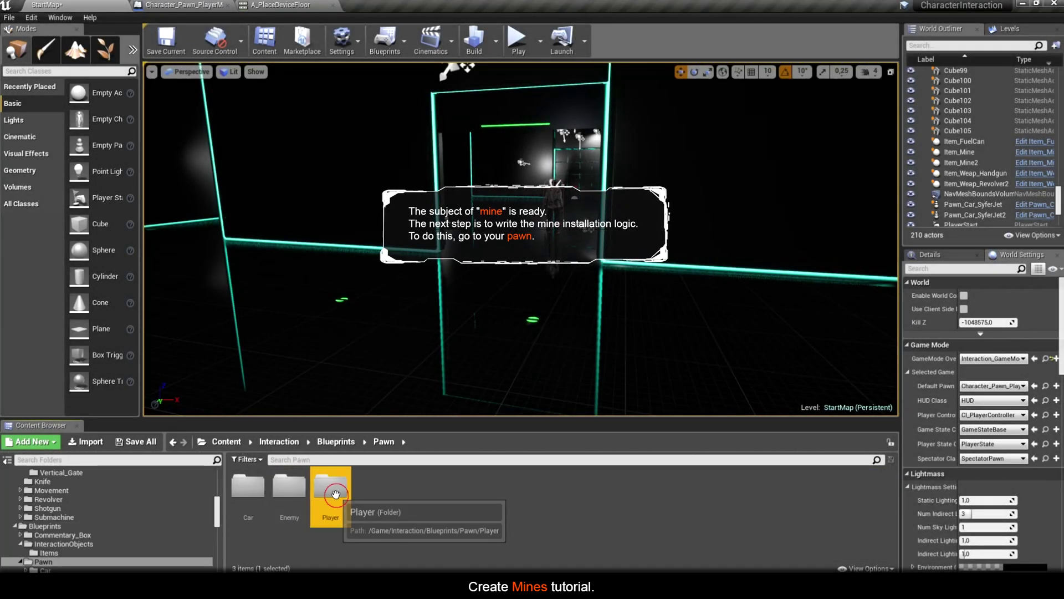
{"action": "double_click", "coordinate": [330, 487]}
{"action": "double_click", "coordinate": [289, 485]}
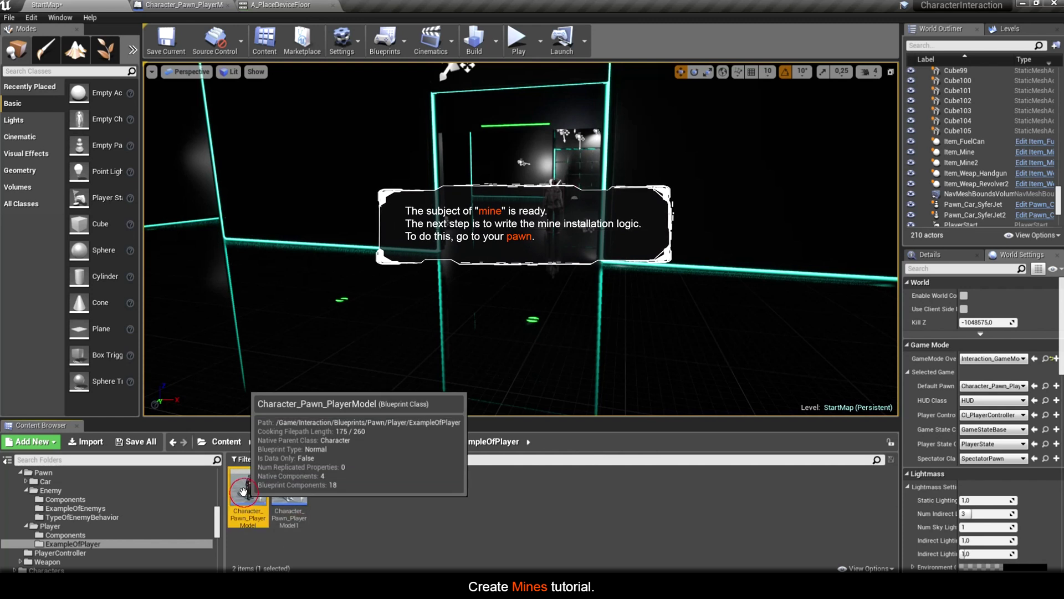
{"action": "double_click", "coordinate": [239, 477]}
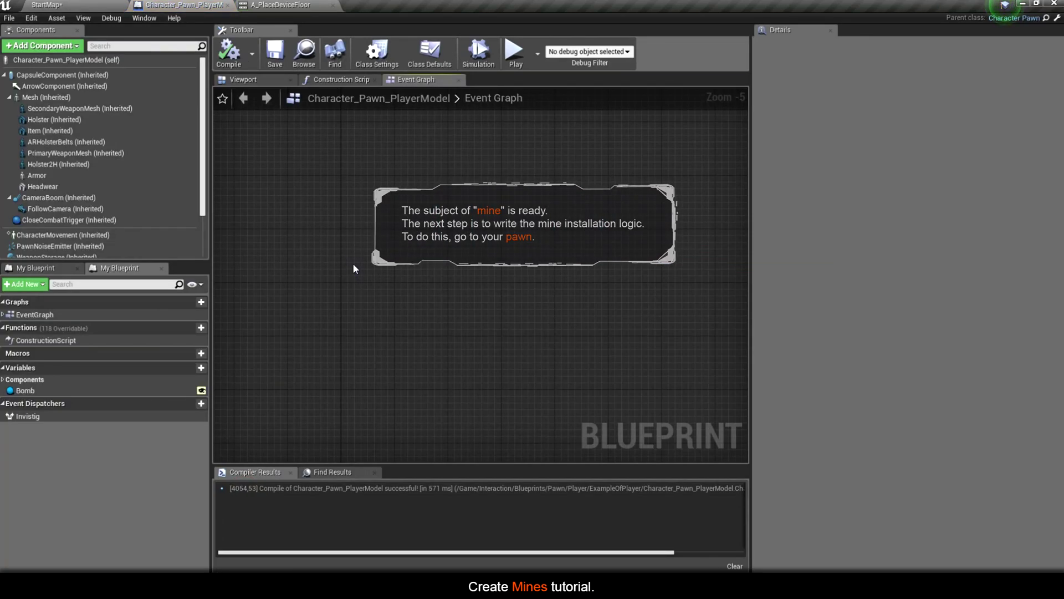
Step: Add a '5' key event to the player Event Graph
{"action": "right_click", "coordinate": [354, 267]}
{"action": "type", "text": "5"}
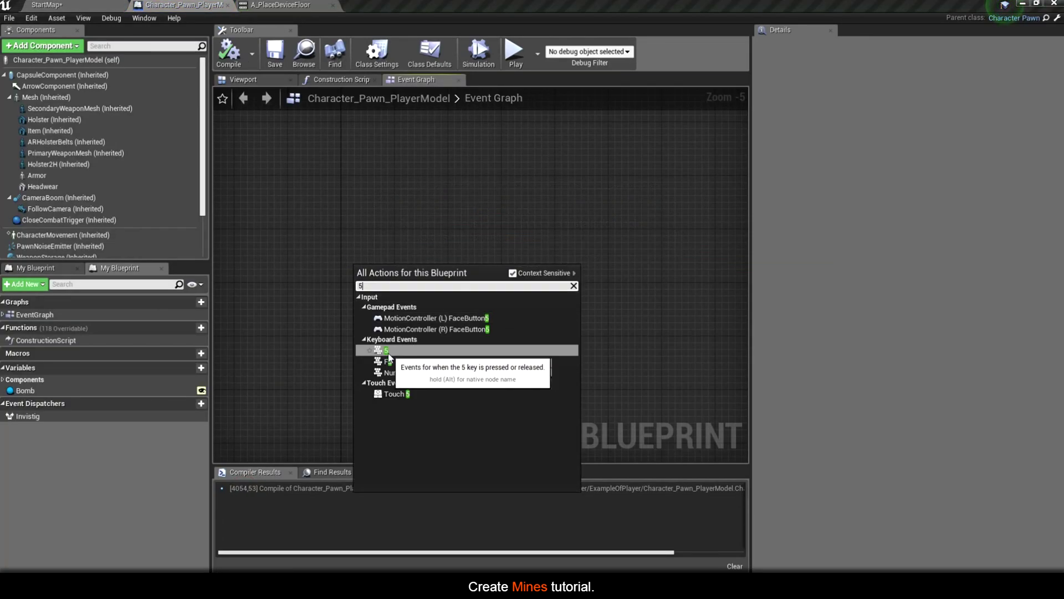
{"action": "left_click", "coordinate": [392, 354]}
{"action": "left_click_drag", "start_coordinate": [355, 245], "coordinate": [331, 231]}
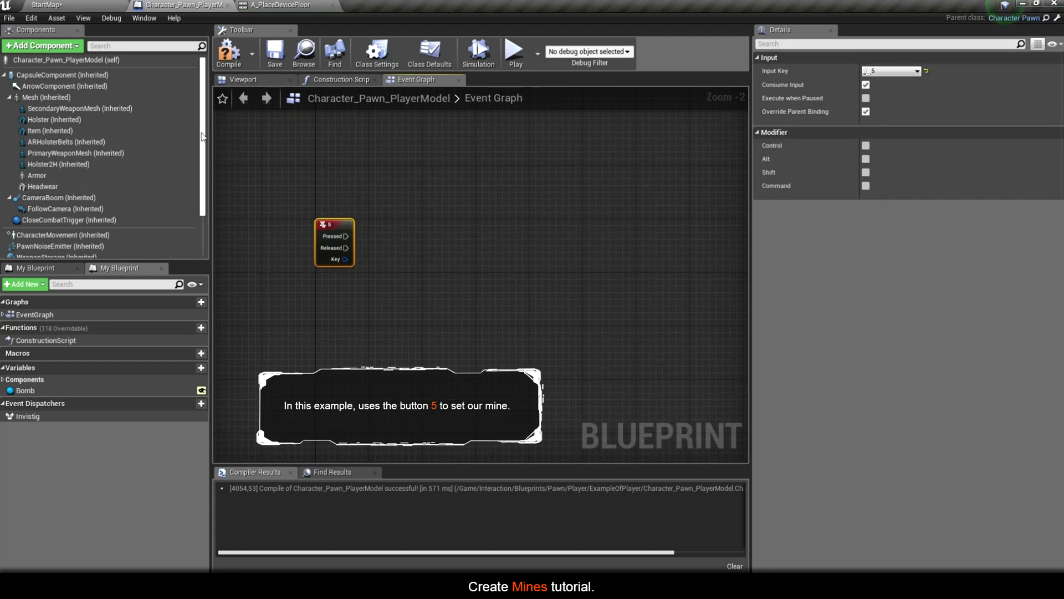
{"action": "scroll", "coordinate": [65, 239], "scroll_direction": "down", "scroll_amount": 3}
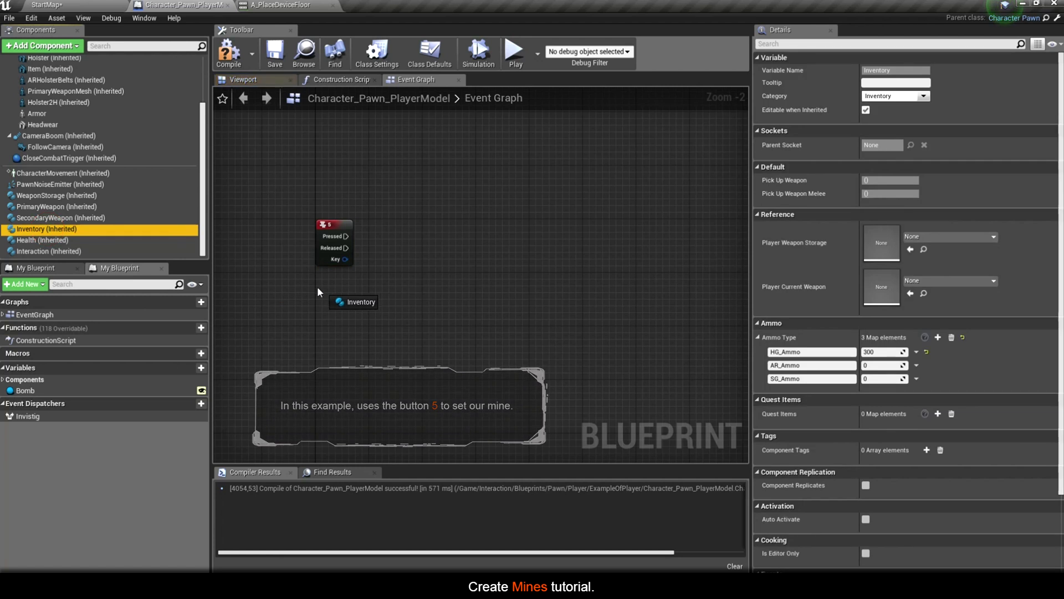
Step: Add an Inventory reference feeding a Get Quest Item node with key Mine
{"action": "left_click_drag", "start_coordinate": [46, 228], "coordinate": [403, 297]}
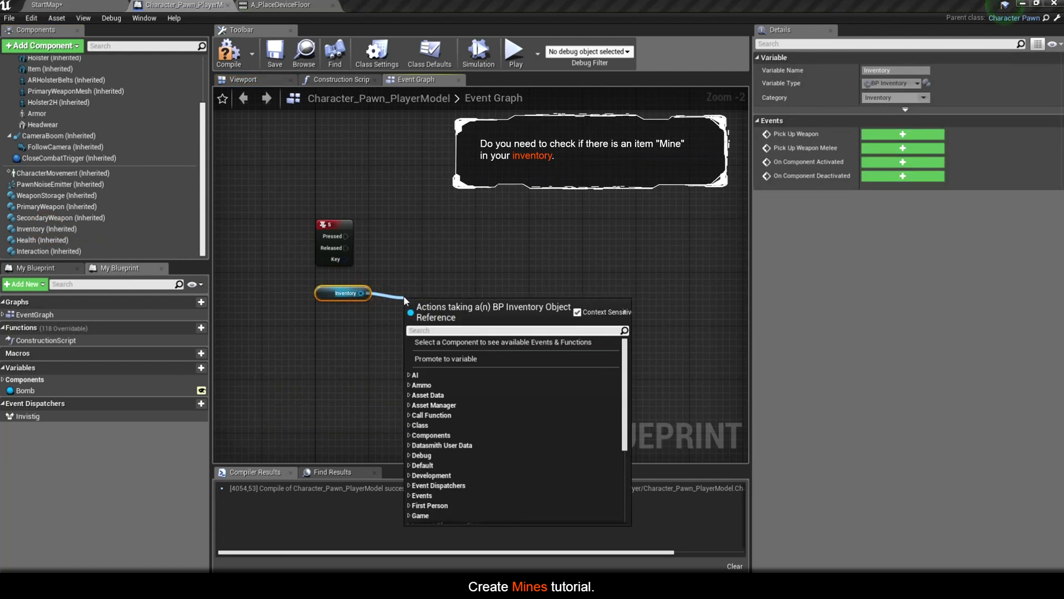
{"action": "type", "text": "get q"}
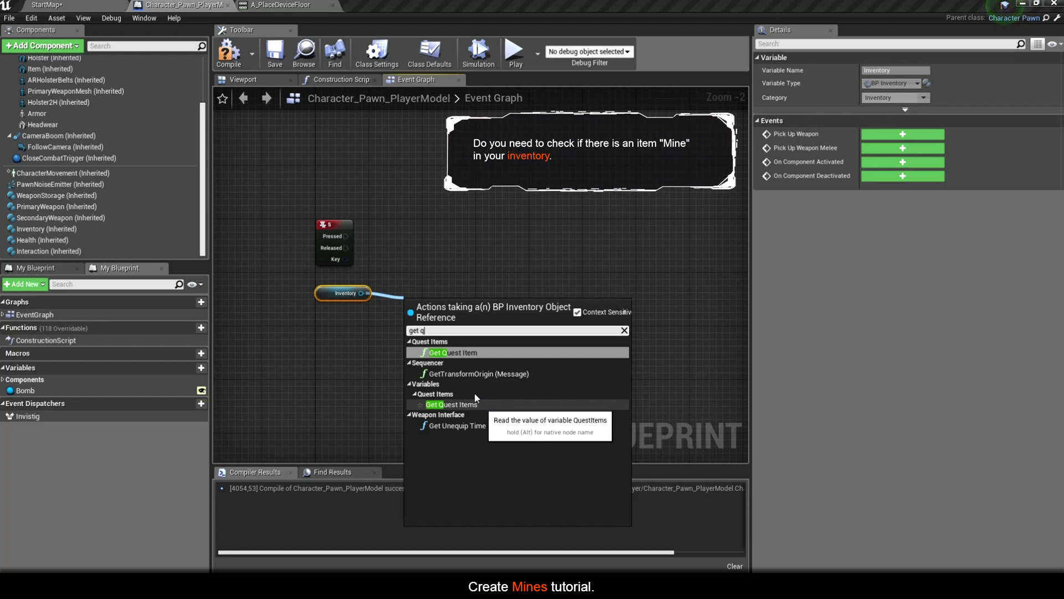
{"action": "left_click", "coordinate": [450, 351]}
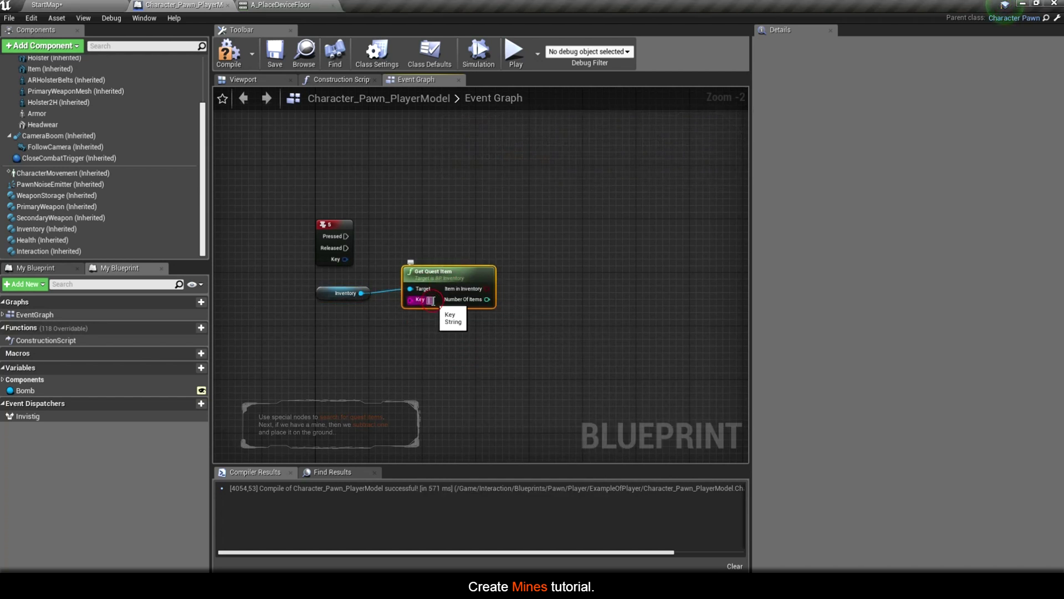
{"action": "scroll", "coordinate": [428, 332], "scroll_direction": "up", "scroll_amount": 2}
{"action": "type", "text": "Mine"}
{"action": "key", "text": "Return"}
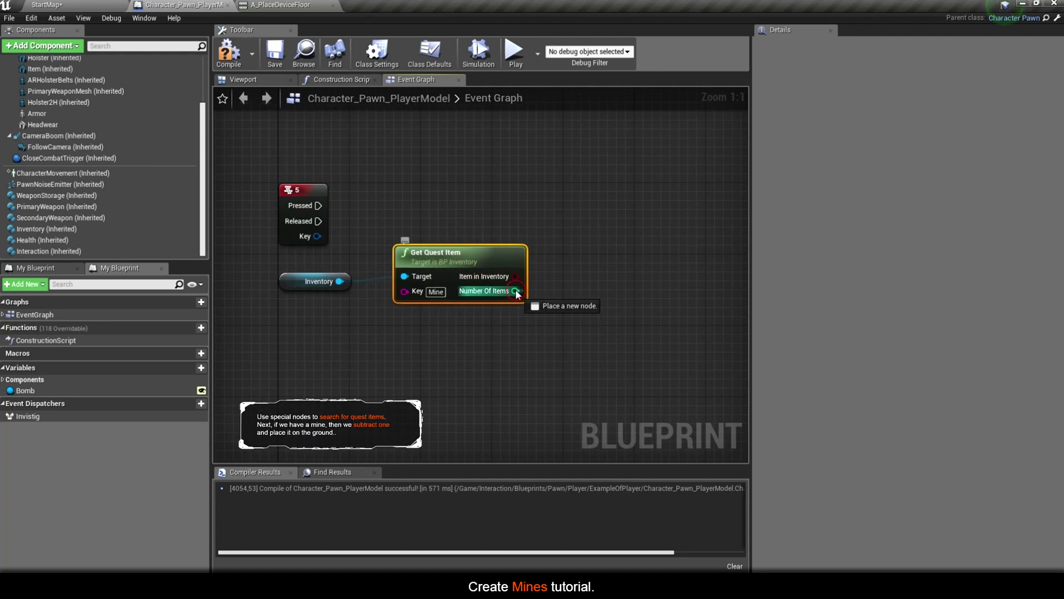
Step: Branch the 5 key's Pressed on whether the Mine count is greater than 0
{"action": "left_click_drag", "start_coordinate": [596, 282], "coordinate": [596, 281]}
{"action": "type", "text": ">"}
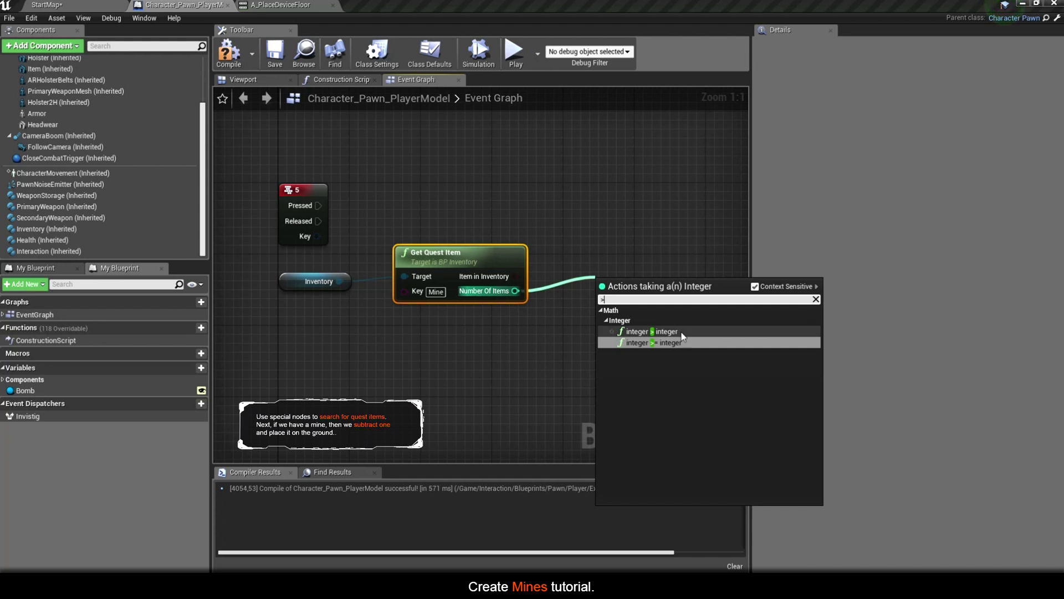
{"action": "left_click", "coordinate": [665, 331]}
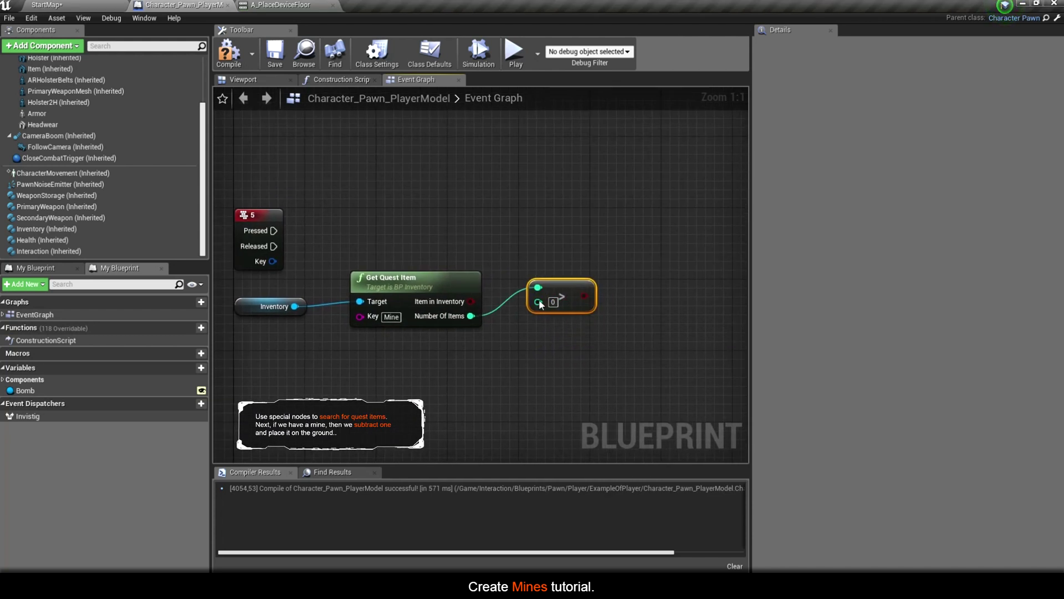
{"action": "scroll", "coordinate": [329, 270], "scroll_direction": "down", "scroll_amount": 2}
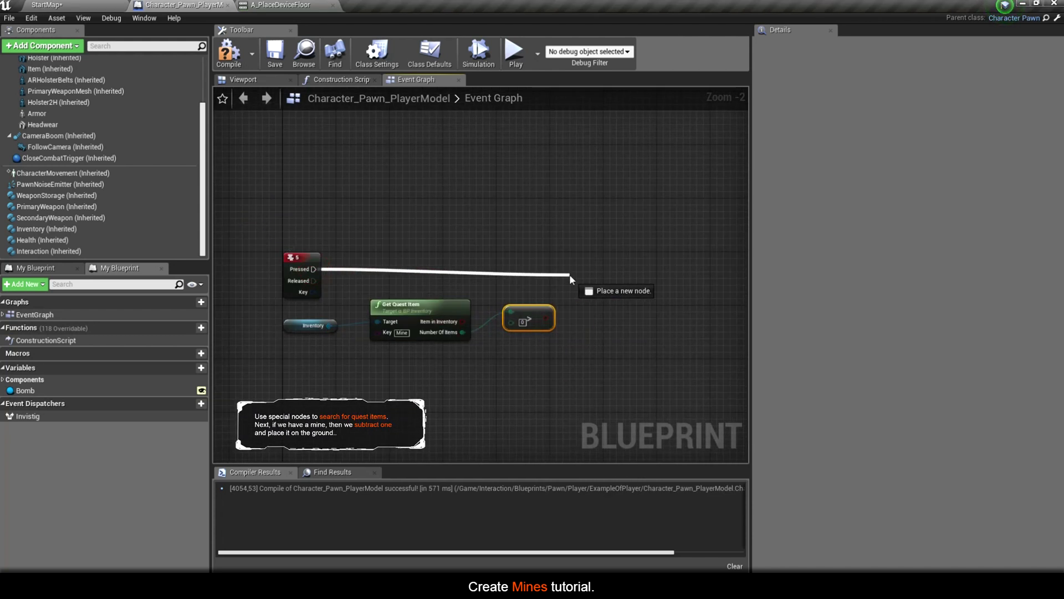
{"action": "left_click_drag", "start_coordinate": [571, 277], "coordinate": [613, 267]}
{"action": "type", "text": "branch"}
{"action": "left_click", "coordinate": [673, 331]}
{"action": "left_click_drag", "start_coordinate": [547, 320], "coordinate": [583, 287]}
Step: Straighten the wires between Inventory, Get Quest Item and the comparison node
{"action": "left_click_drag", "start_coordinate": [274, 294], "coordinate": [560, 341]}
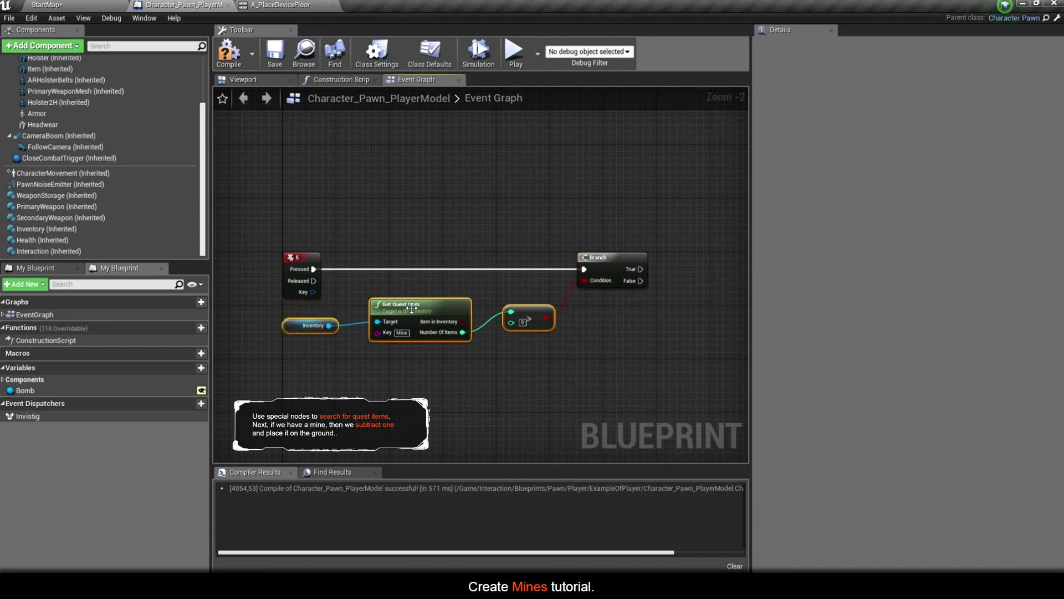
{"action": "right_click", "coordinate": [412, 308]}
{"action": "mouse_move", "coordinate": [443, 497]}
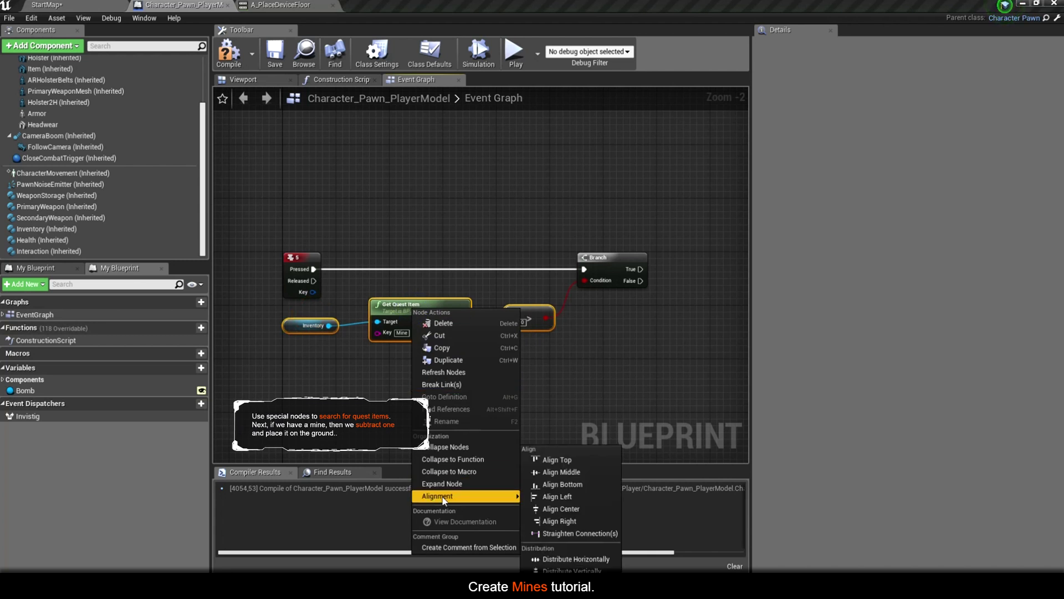
{"action": "left_click", "coordinate": [564, 532]}
{"action": "right_click_drag", "start_coordinate": [498, 376], "coordinate": [390, 390]}
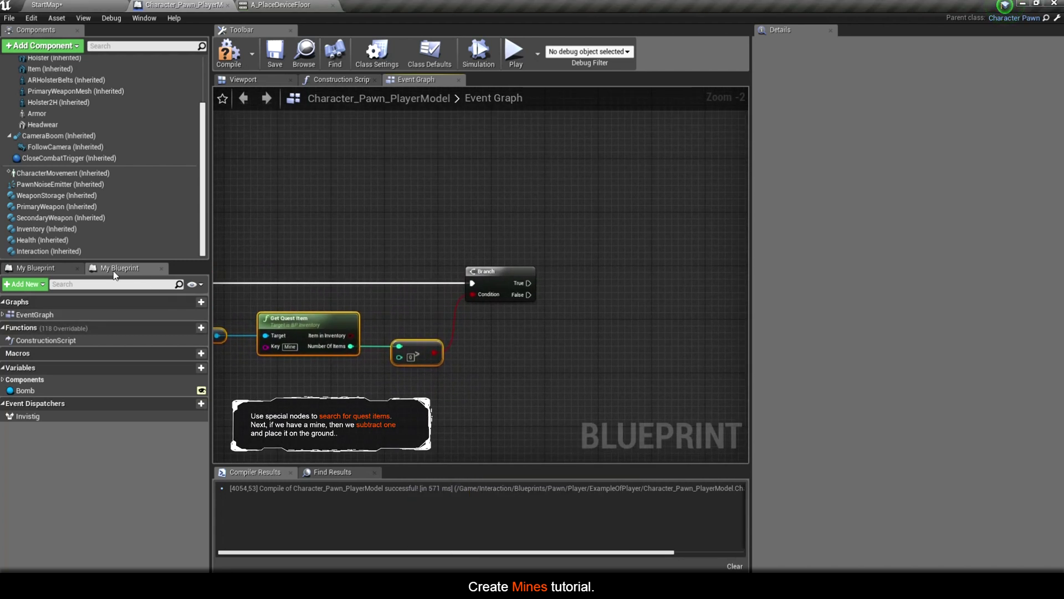
Step: Place a second Inventory reference beside the Branch and widen the graph area
{"action": "mouse_move", "coordinate": [30, 228]}
{"action": "left_mouse_down"}
{"action": "mouse_move", "coordinate": [362, 278]}
{"action": "mouse_move", "coordinate": [562, 285]}
{"action": "left_mouse_up"}
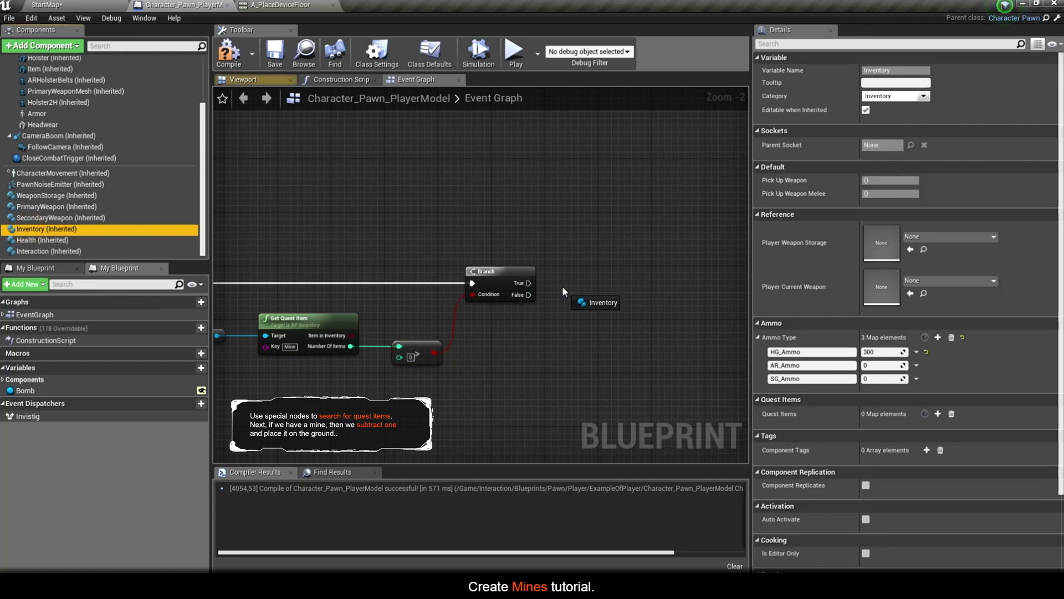
{"action": "left_click", "coordinate": [564, 288]}
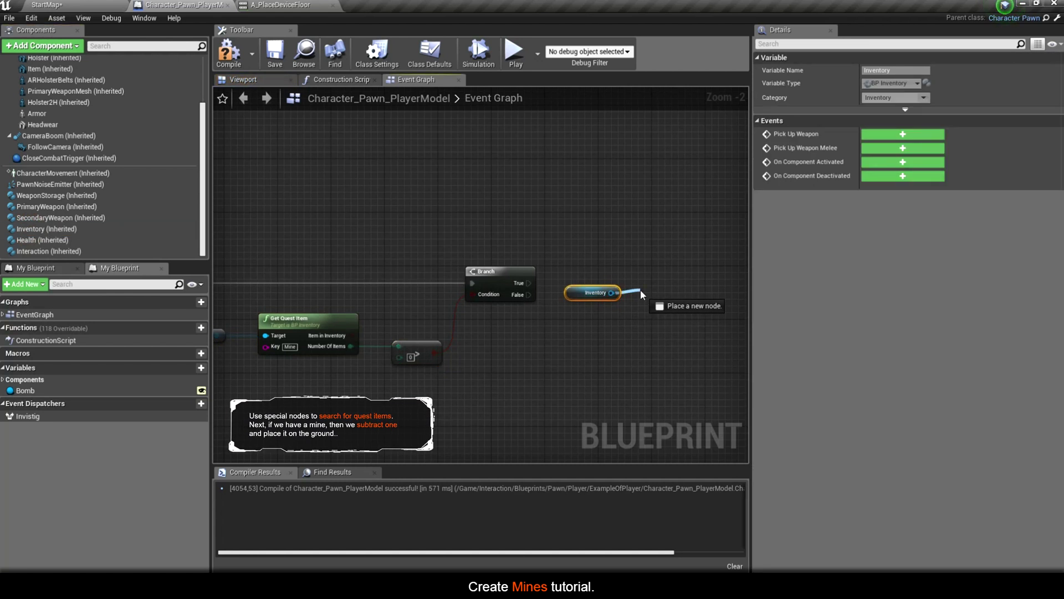
{"action": "left_click_drag", "start_coordinate": [640, 290], "coordinate": [641, 291]}
{"action": "left_click", "coordinate": [746, 224]}
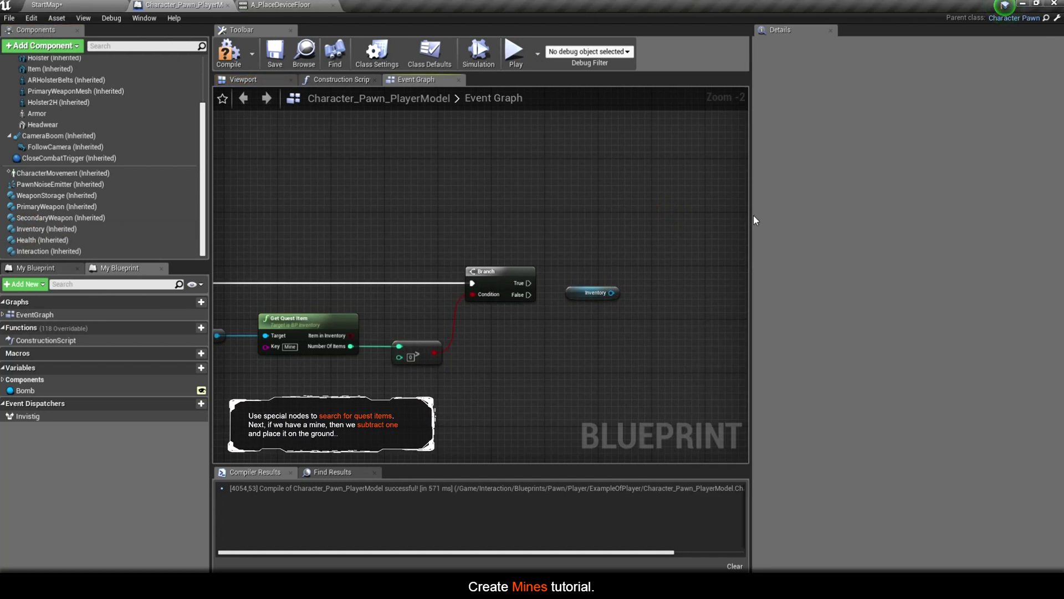
{"action": "left_click_drag", "start_coordinate": [750, 216], "coordinate": [895, 217]}
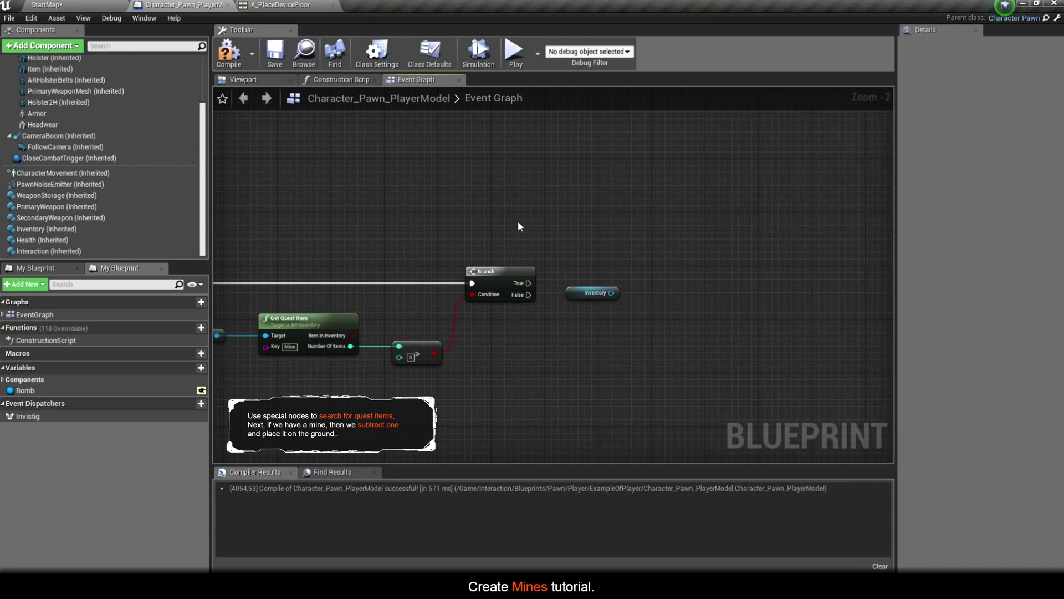
{"action": "left_click_drag", "start_coordinate": [188, 206], "coordinate": [136, 206]}
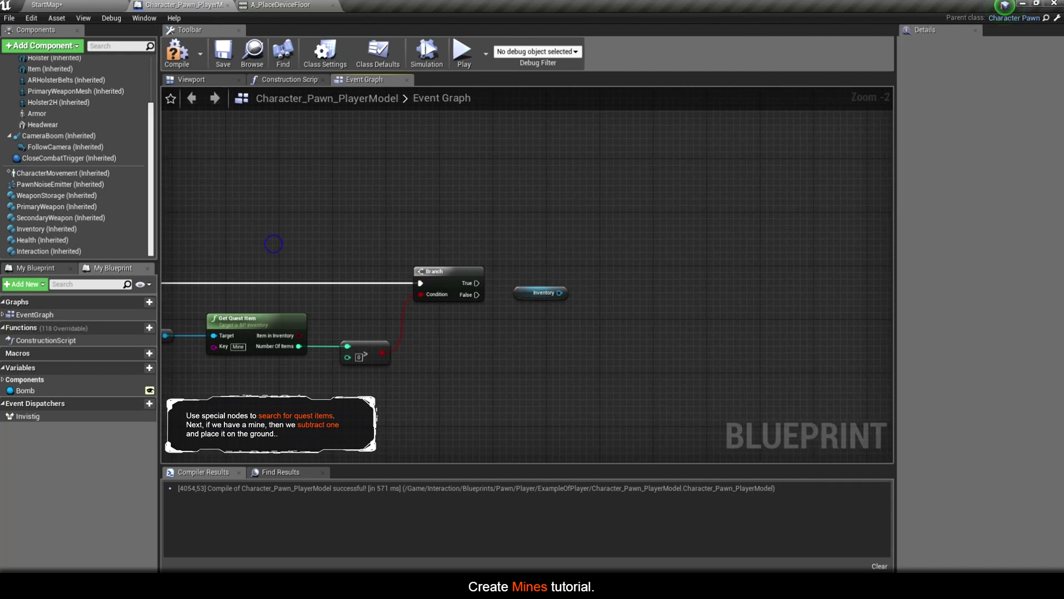
{"action": "right_click_drag", "start_coordinate": [292, 237], "coordinate": [350, 227]}
Step: Add Remove Quest Item from the second Inventory on the True path and align both nodes
{"action": "left_click_drag", "start_coordinate": [635, 272], "coordinate": [683, 269]}
{"action": "type", "text": "remo"}
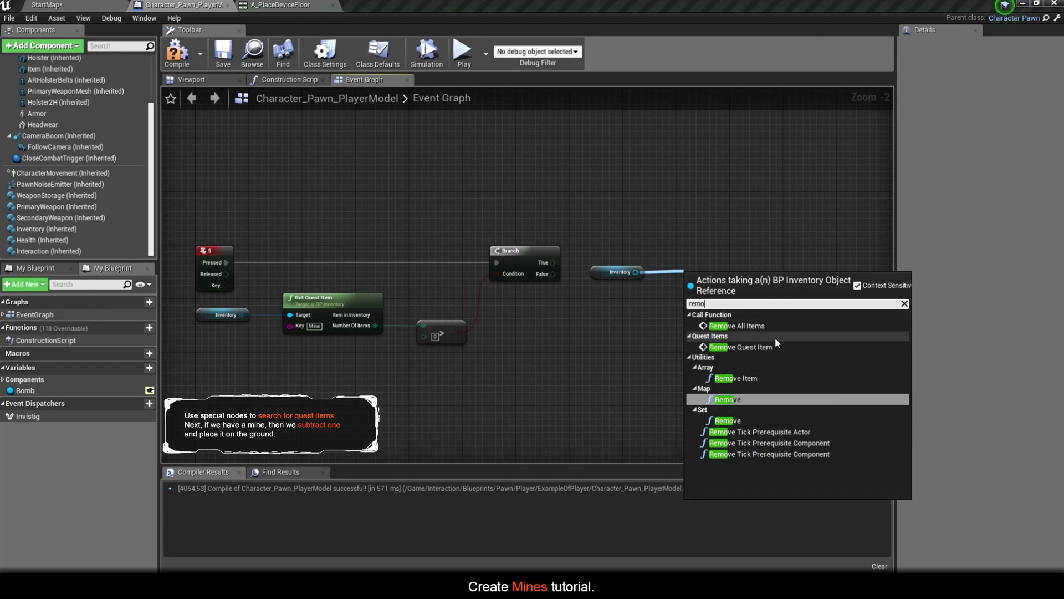
{"action": "left_click", "coordinate": [737, 347]}
{"action": "left_click_drag", "start_coordinate": [714, 296], "coordinate": [707, 263]}
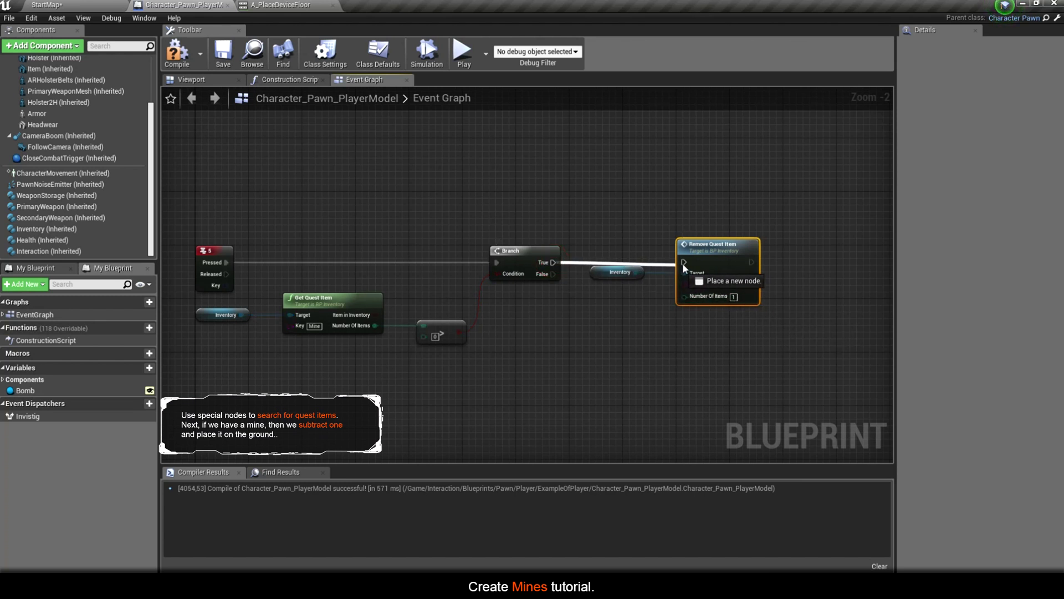
{"action": "left_click", "coordinate": [598, 273]}
{"action": "left_click", "coordinate": [709, 244], "text": "shift"}
{"action": "left_click_drag", "start_coordinate": [710, 244], "coordinate": [689, 244]}
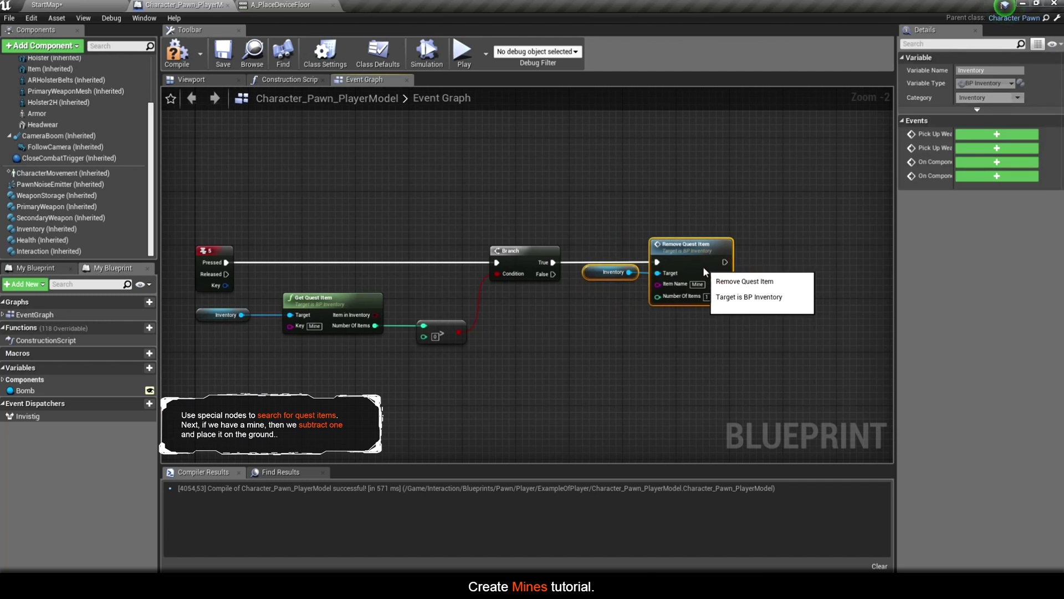
{"action": "scroll", "coordinate": [502, 274], "scroll_direction": "down", "scroll_amount": 1}
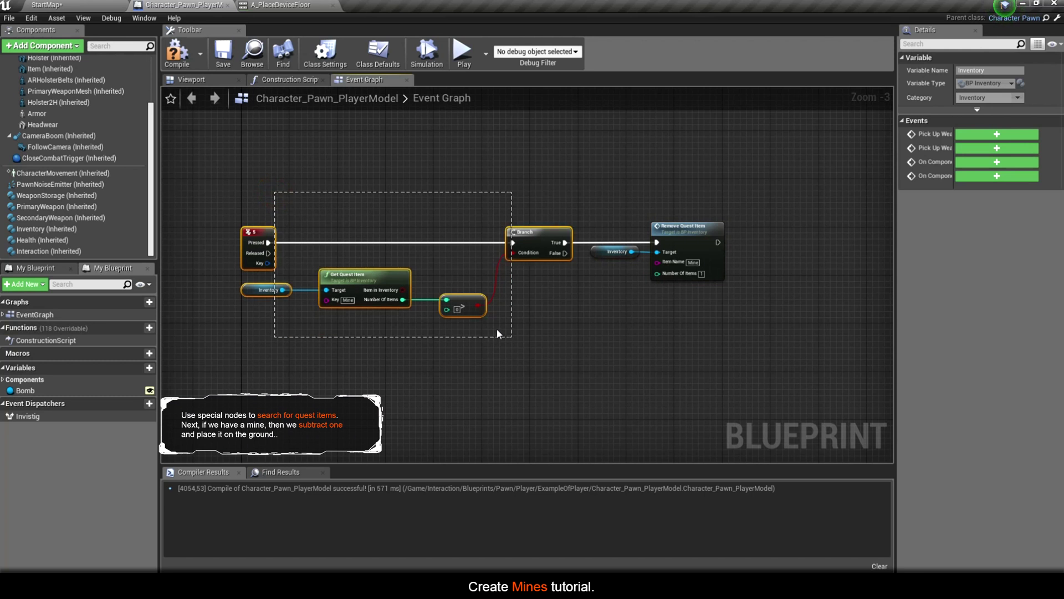
Step: Wrap the 5 key event through Remove Quest Item in a comment 'Check Our mines count'
{"action": "left_click_drag", "start_coordinate": [497, 331], "coordinate": [293, 212]}
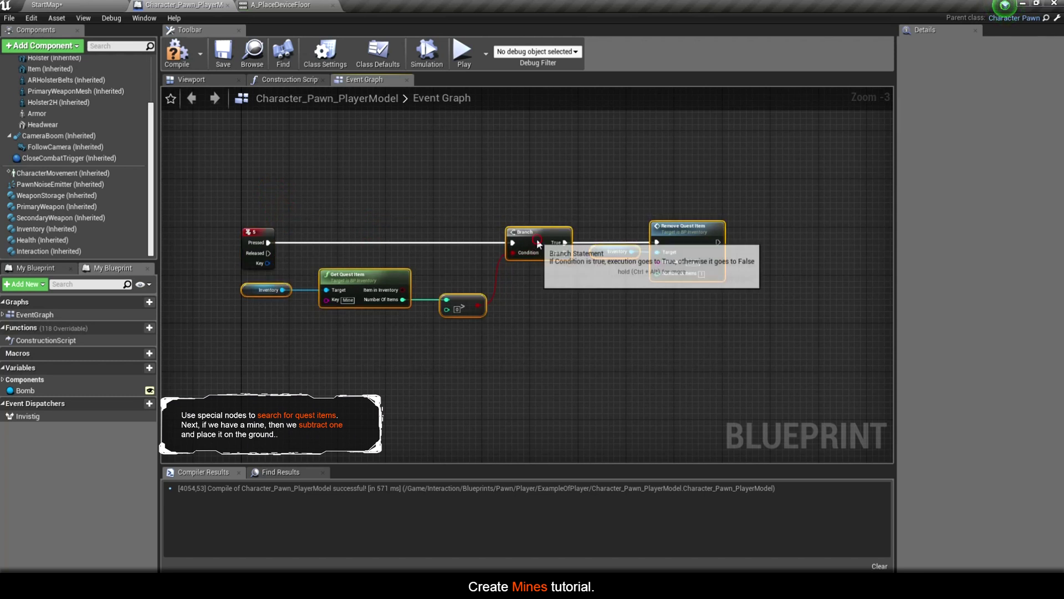
{"action": "right_click_drag", "start_coordinate": [536, 241], "coordinate": [589, 241]}
{"action": "right_click", "coordinate": [589, 240]}
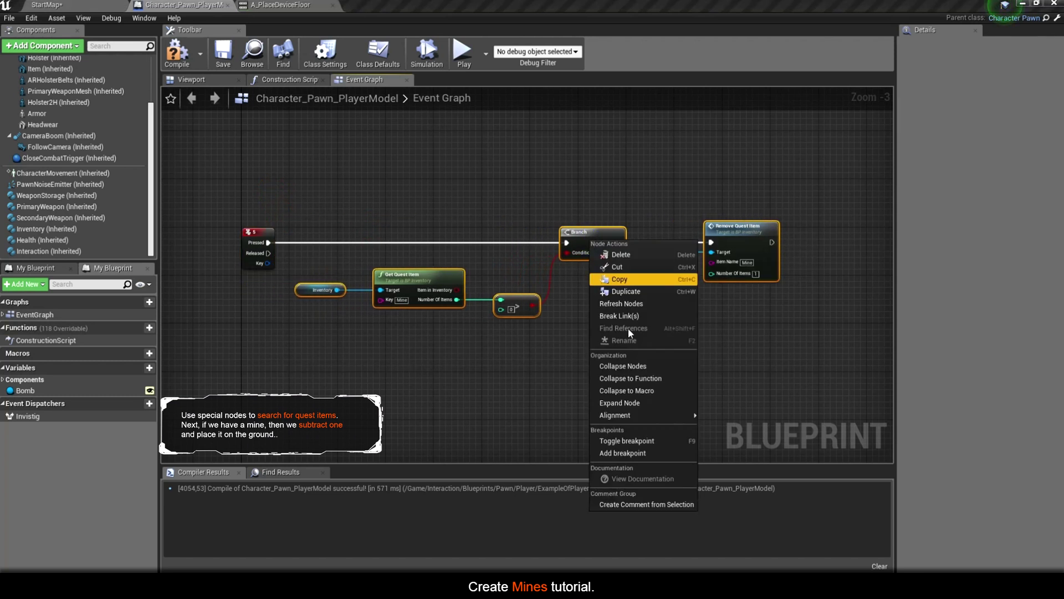
{"action": "left_click", "coordinate": [628, 505]}
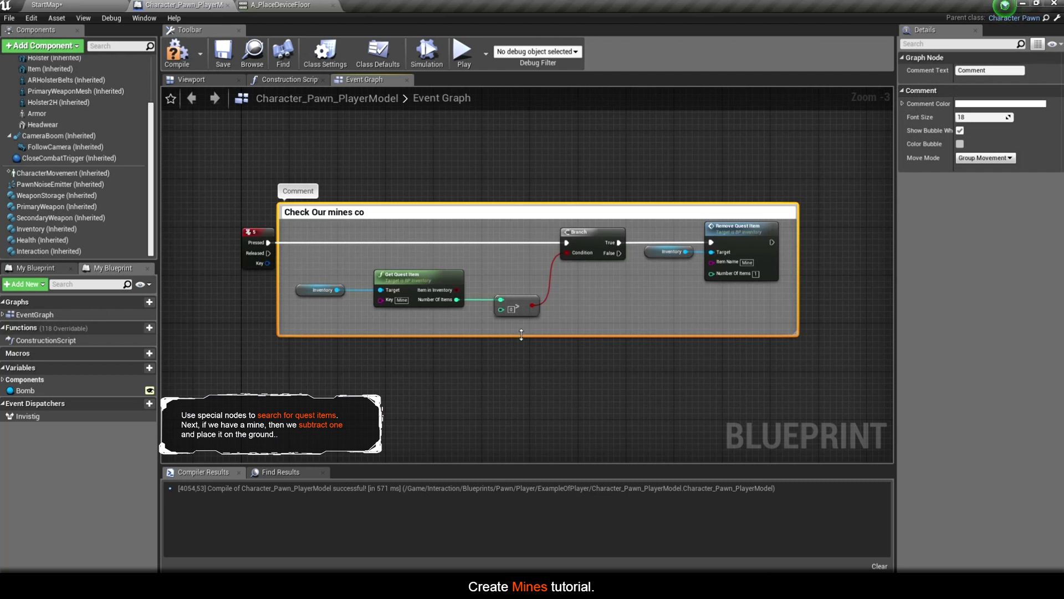
{"action": "left_click", "coordinate": [449, 163]}
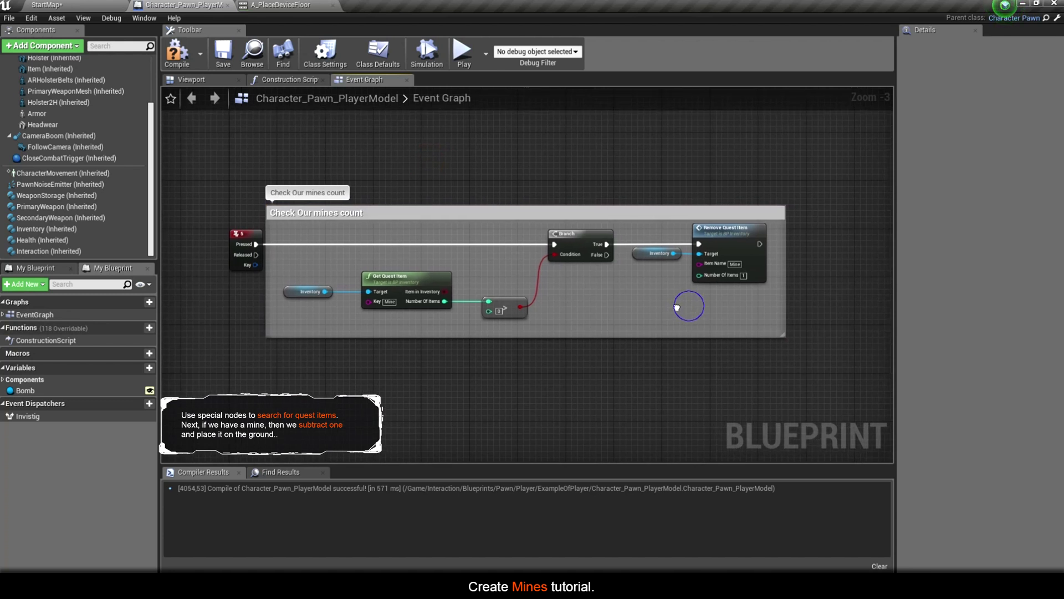
{"action": "right_click_drag", "start_coordinate": [689, 302], "coordinate": [520, 347]}
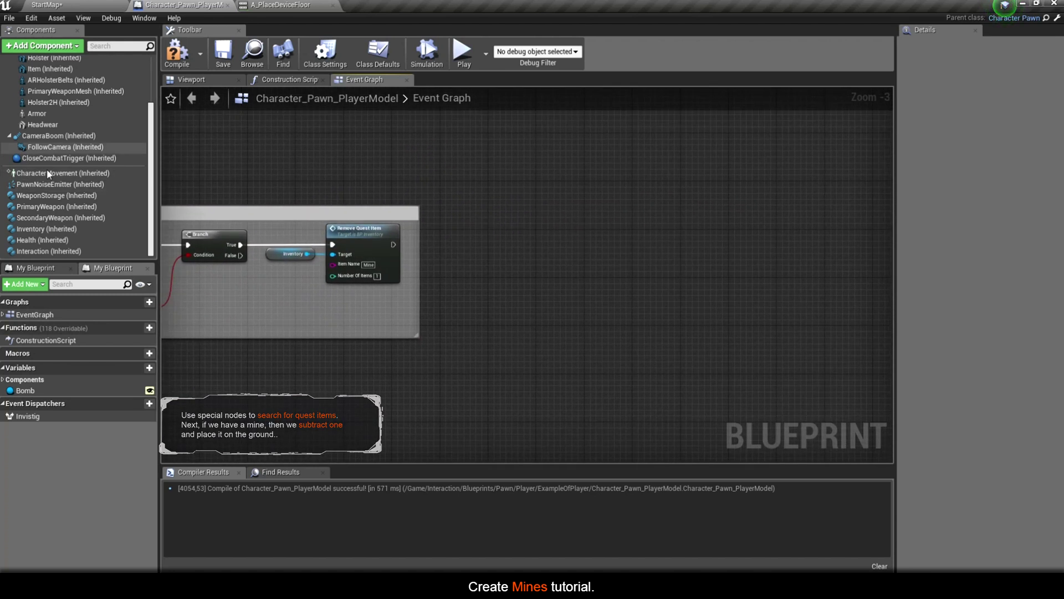
Step: Add an Interaction Animation node from an Interaction reference, executed after Remove Quest Item
{"action": "left_click_drag", "start_coordinate": [48, 252], "coordinate": [450, 279]}
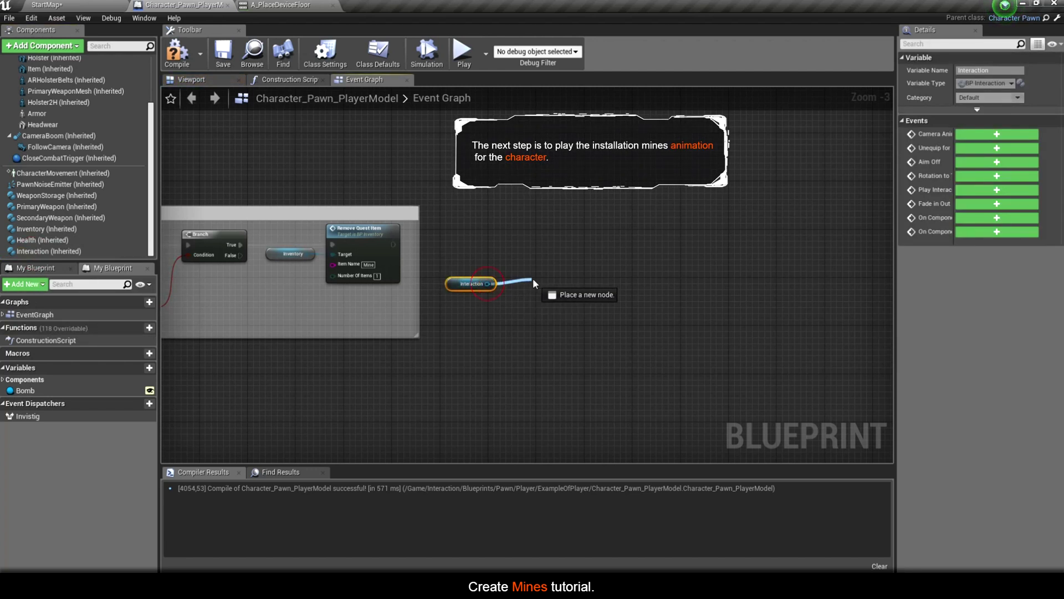
{"action": "left_click_drag", "start_coordinate": [534, 281], "coordinate": [533, 281]}
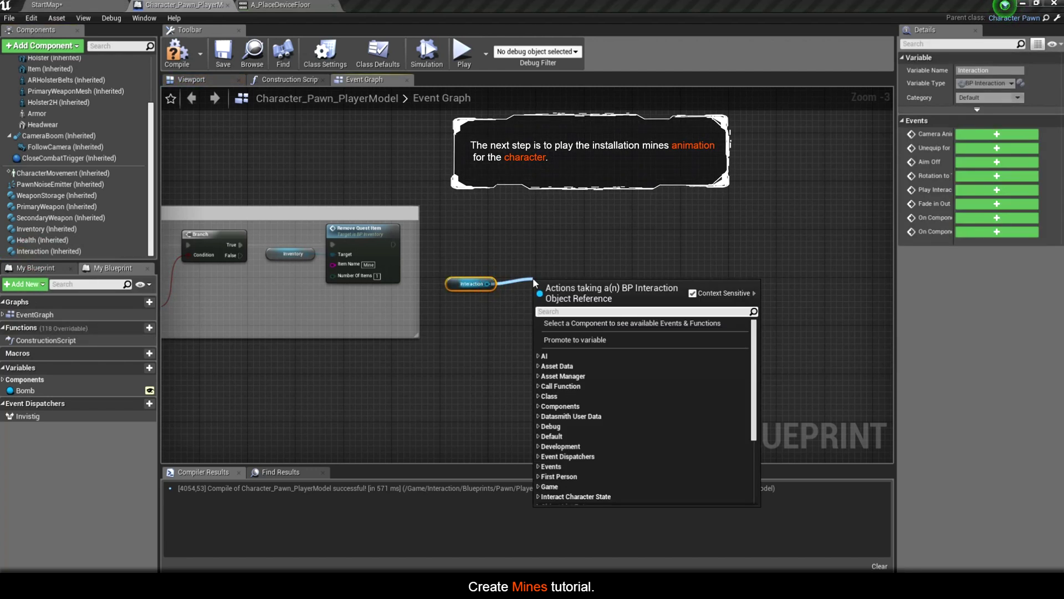
{"action": "type", "text": "inte"}
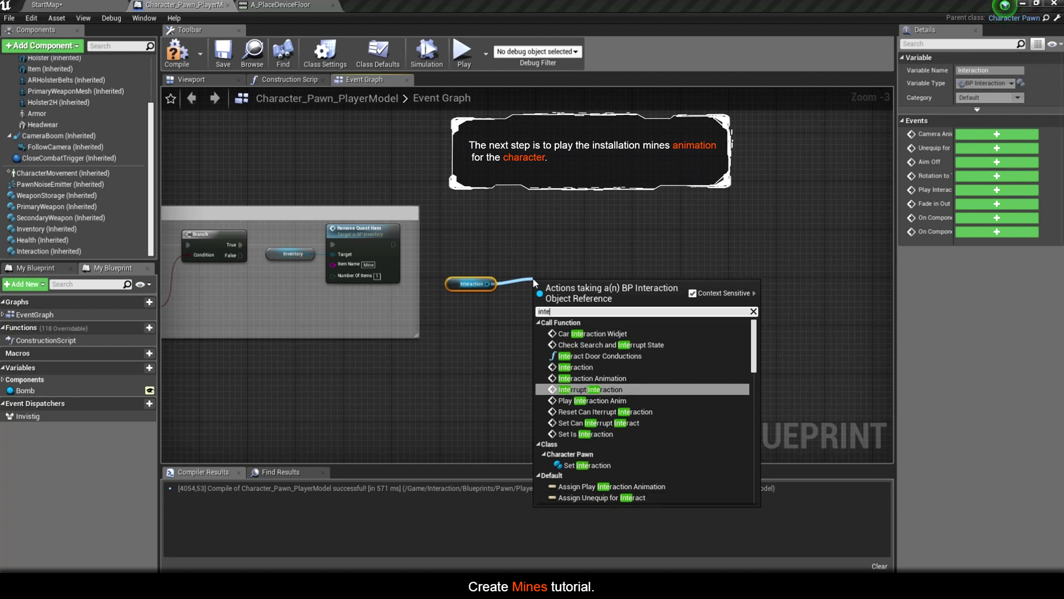
{"action": "type", "text": "raction"}
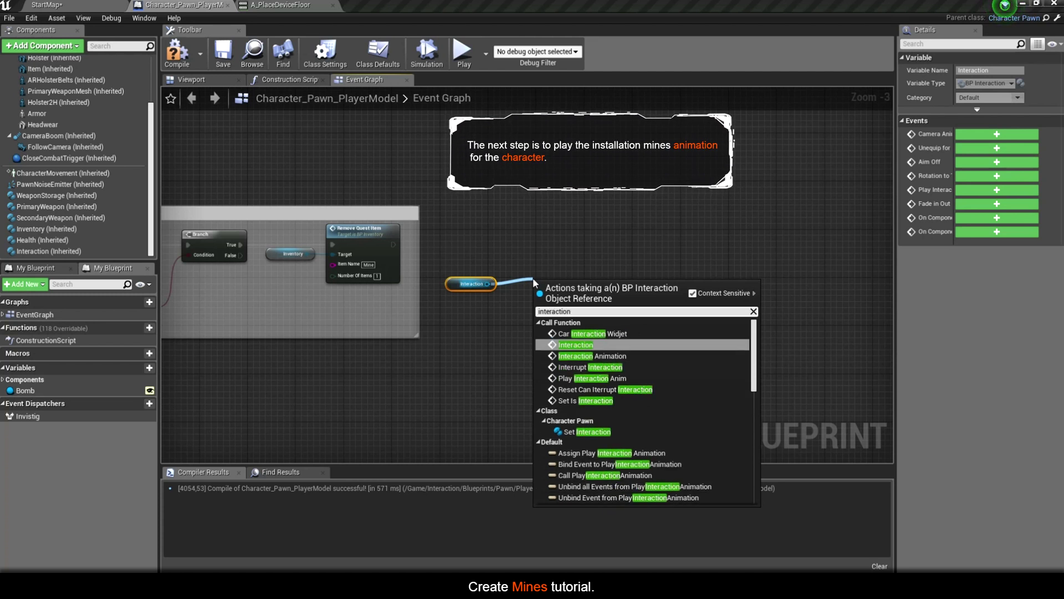
{"action": "left_click", "coordinate": [596, 358]}
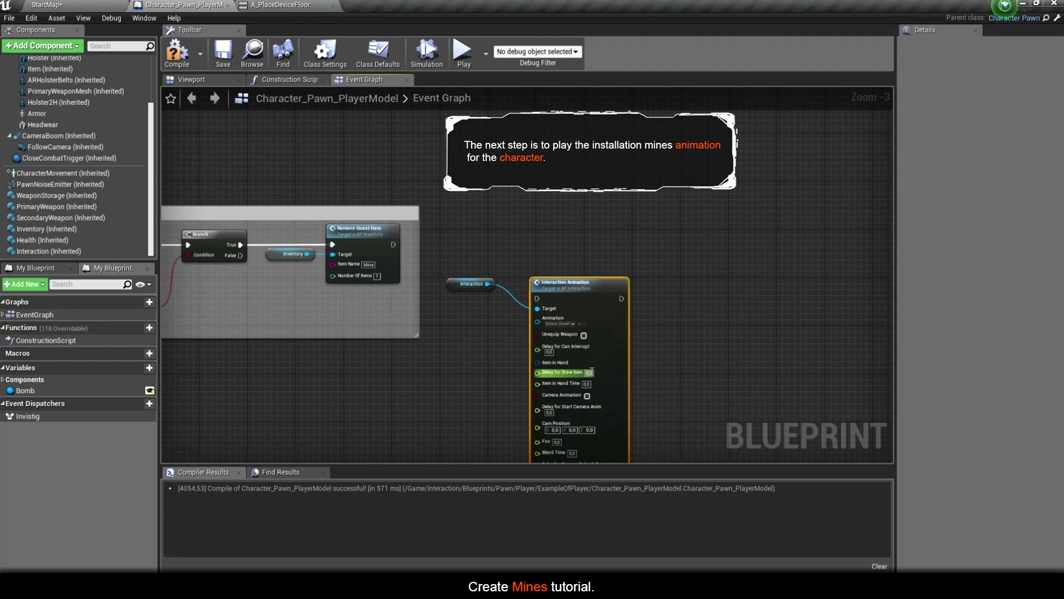
{"action": "left_click_drag", "start_coordinate": [604, 333], "coordinate": [597, 279]}
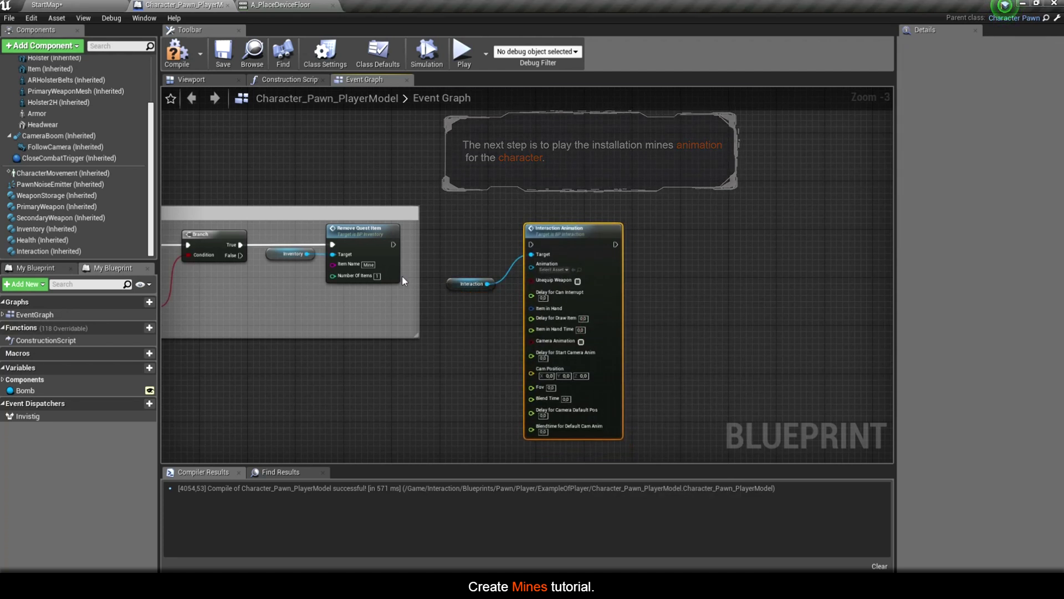
{"action": "mouse_move", "coordinate": [391, 249]}
{"action": "left_mouse_down"}
{"action": "mouse_move", "coordinate": [484, 256]}
{"action": "mouse_move", "coordinate": [533, 244]}
{"action": "left_mouse_up"}
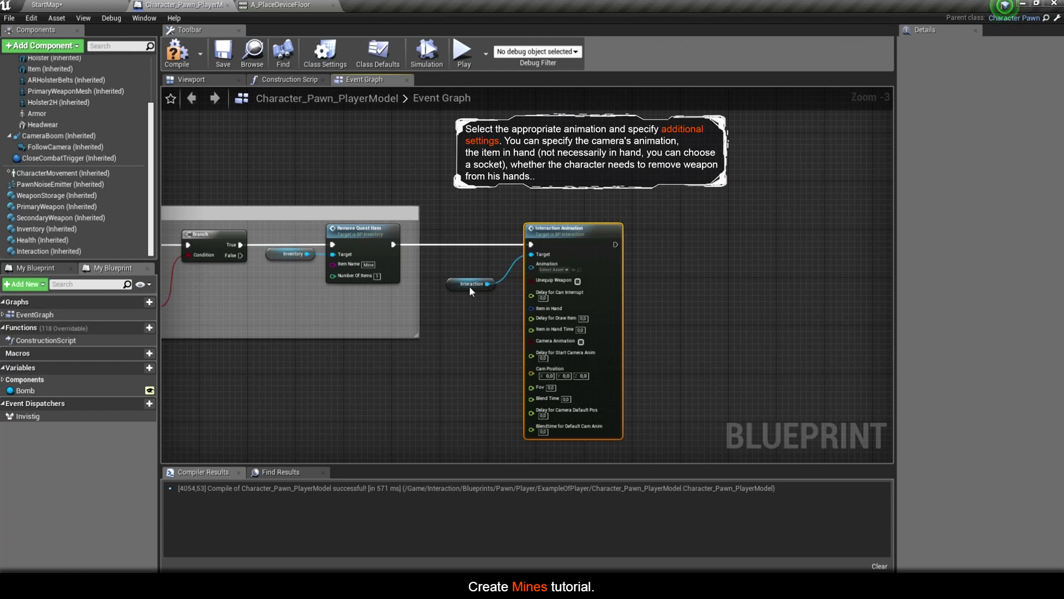
{"action": "left_click_drag", "start_coordinate": [469, 285], "coordinate": [465, 264]}
{"action": "scroll", "coordinate": [555, 255], "scroll_direction": "up", "scroll_amount": 1}
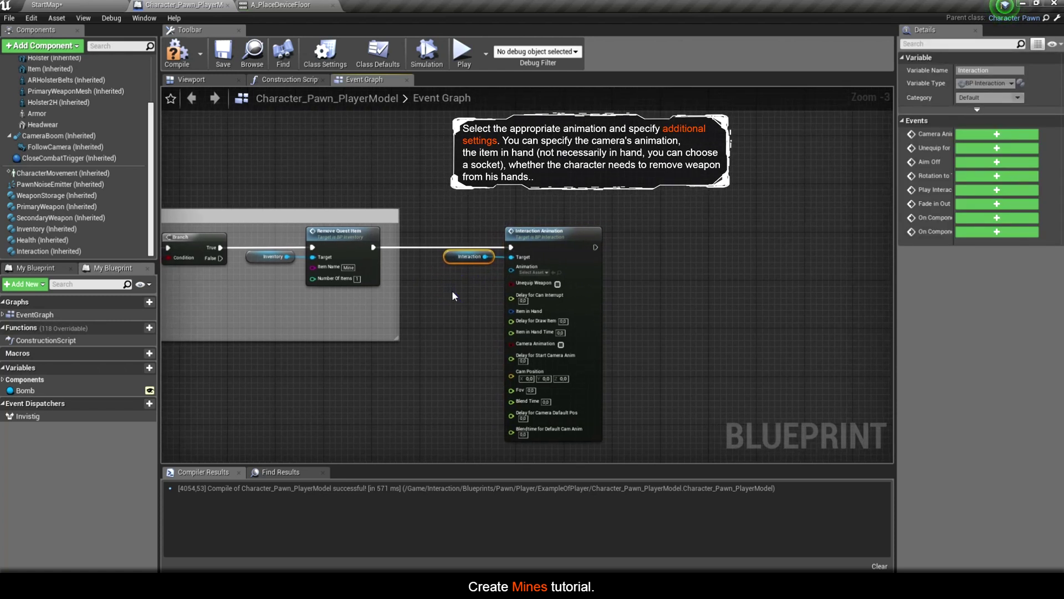
Step: Set the animation to A_PlaceDeviceFloor, tick Unequip Weapon, and set the interrupt delay to 4
{"action": "left_click", "coordinate": [542, 270]}
{"action": "type", "text": "floor"}
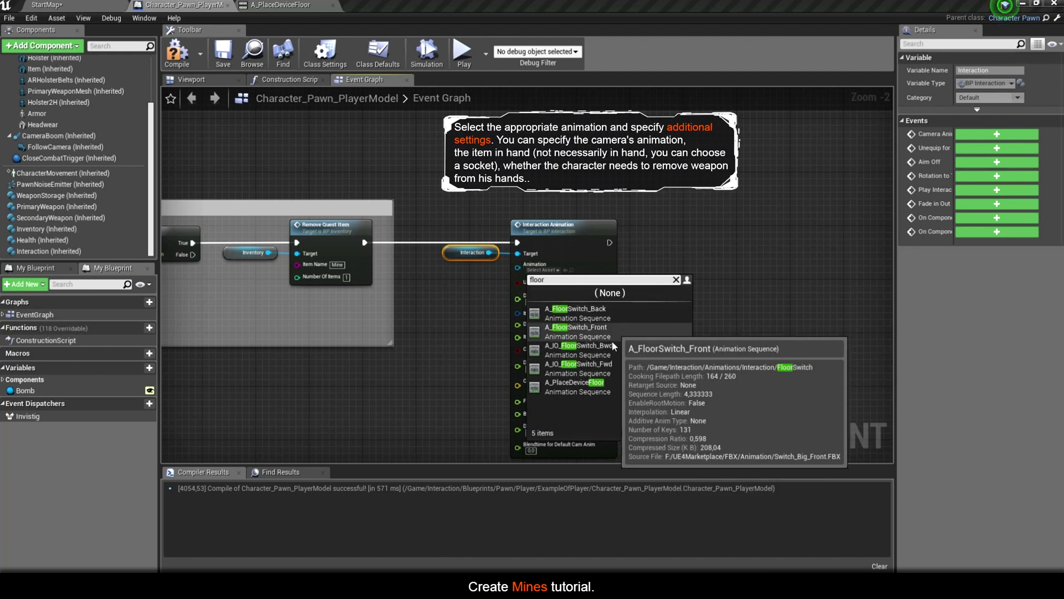
{"action": "left_click", "coordinate": [541, 384]}
{"action": "left_click", "coordinate": [567, 283]}
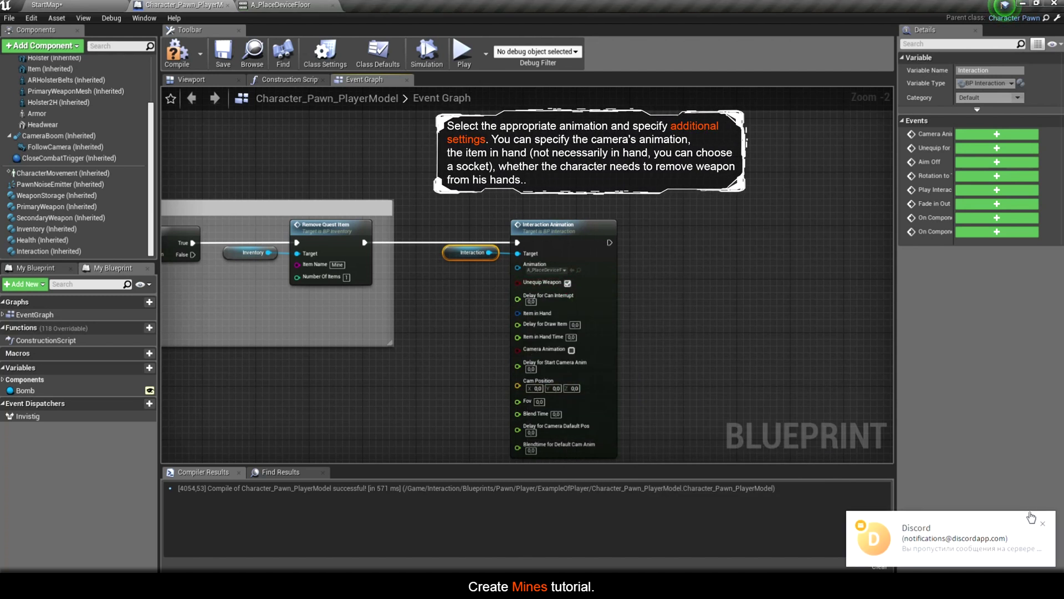
{"action": "left_click", "coordinate": [1046, 518]}
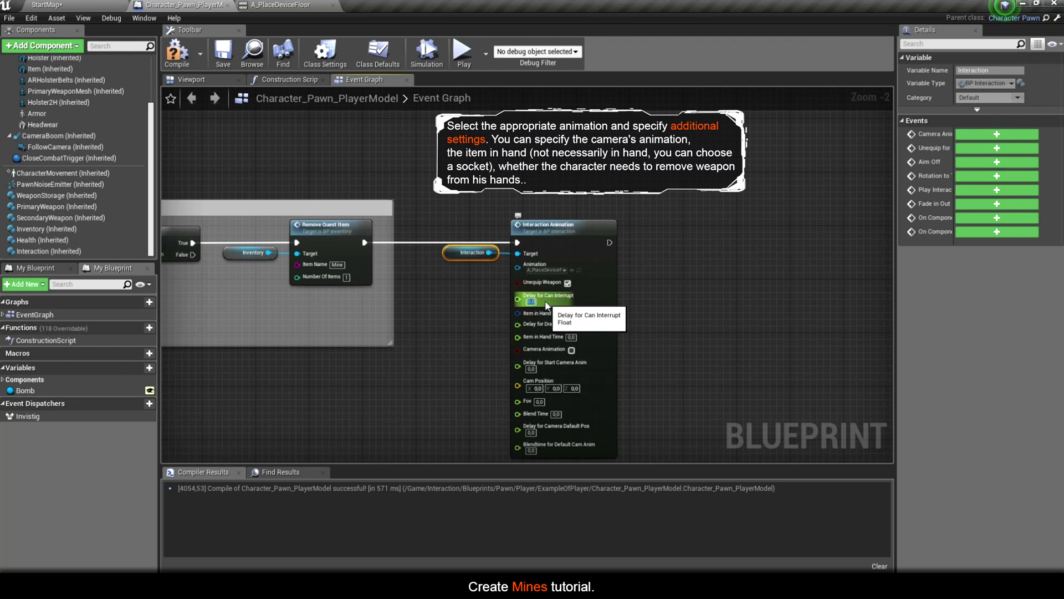
{"action": "type", "text": "4"}
{"action": "key", "text": "Return"}
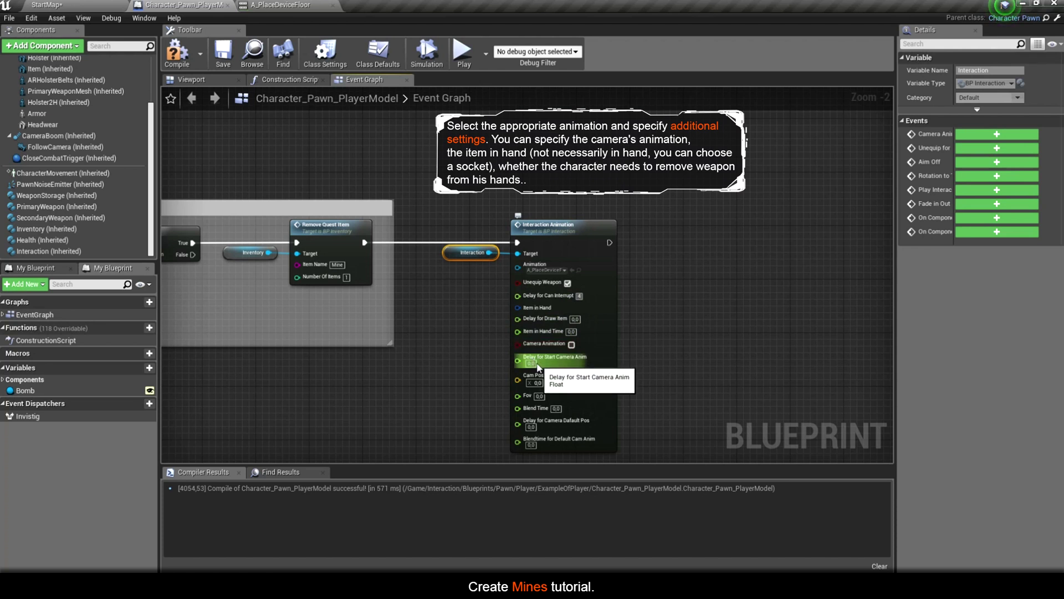
Step: Set camera Z -40, Fov 80, and both blend times to 1
{"action": "left_click", "coordinate": [537, 383]}
{"action": "left_click", "coordinate": [577, 386]}
{"action": "type", "text": "-40"}
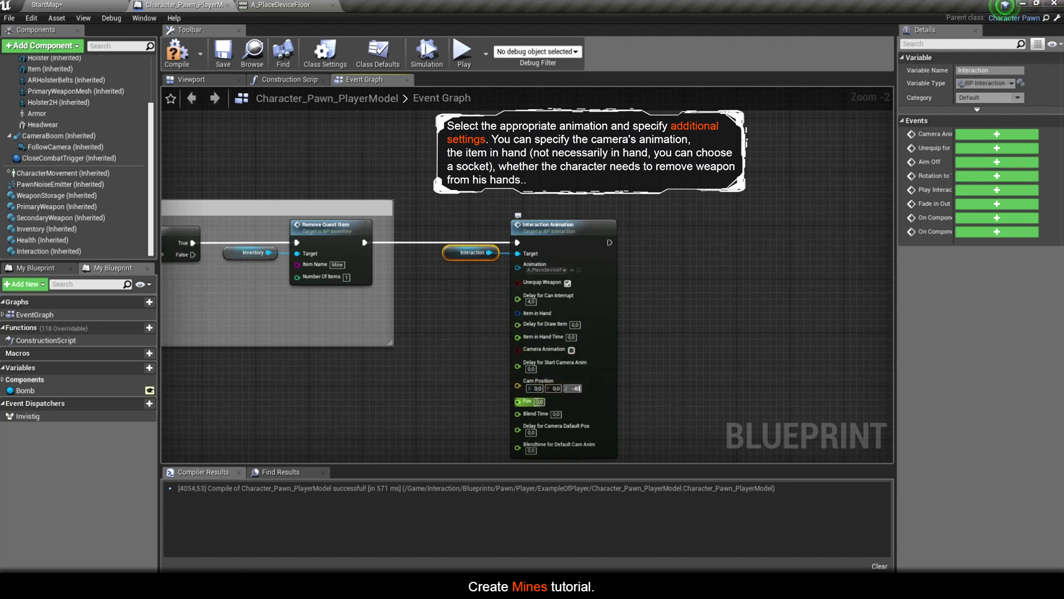
{"action": "type", "text": "80"}
{"action": "left_click", "coordinate": [555, 414]}
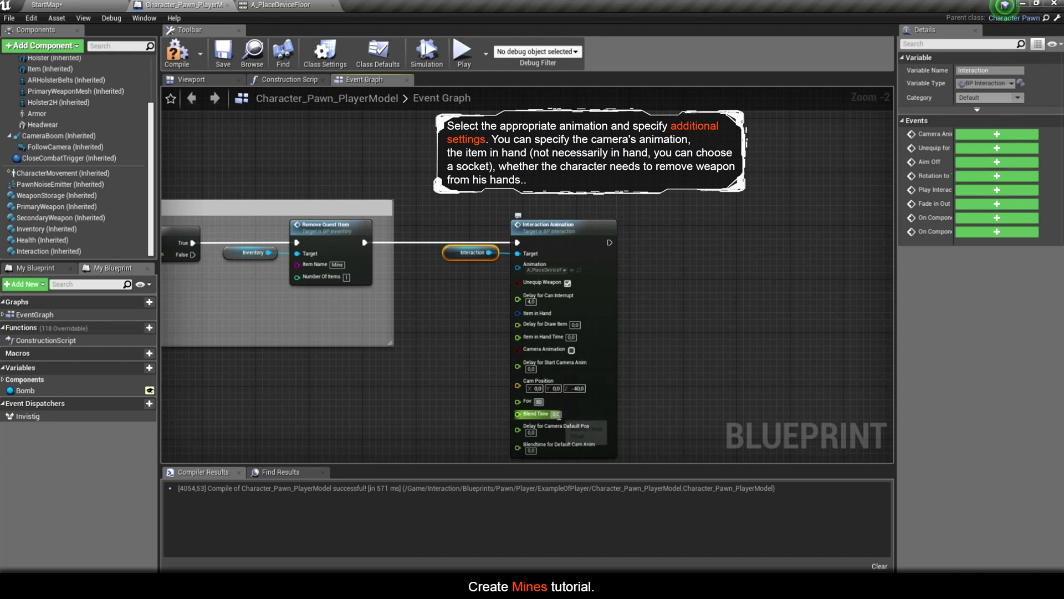
{"action": "type", "text": "1"}
{"action": "key", "text": "Return"}
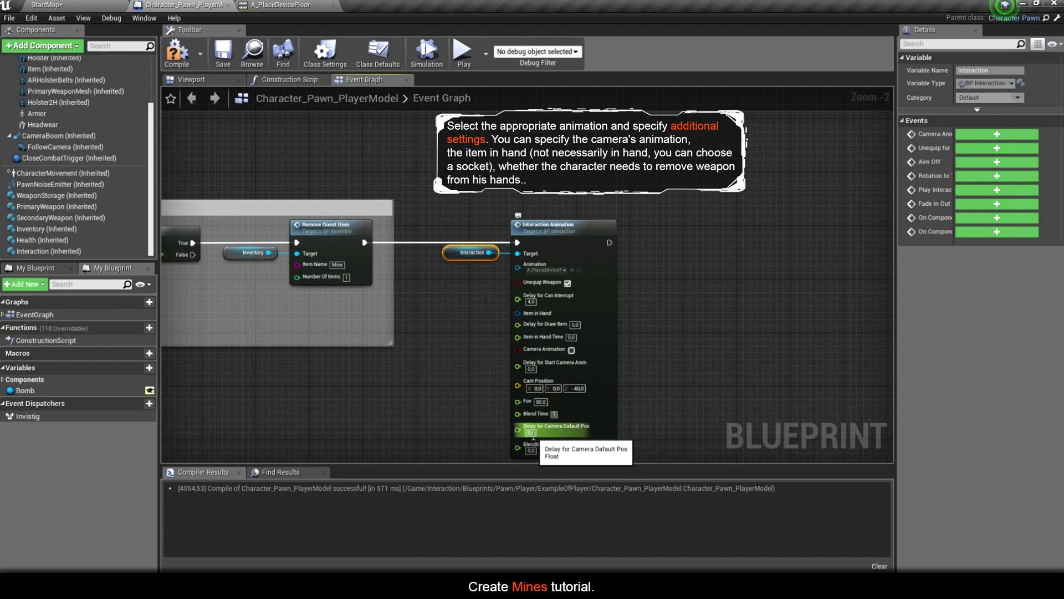
{"action": "left_click", "coordinate": [531, 449]}
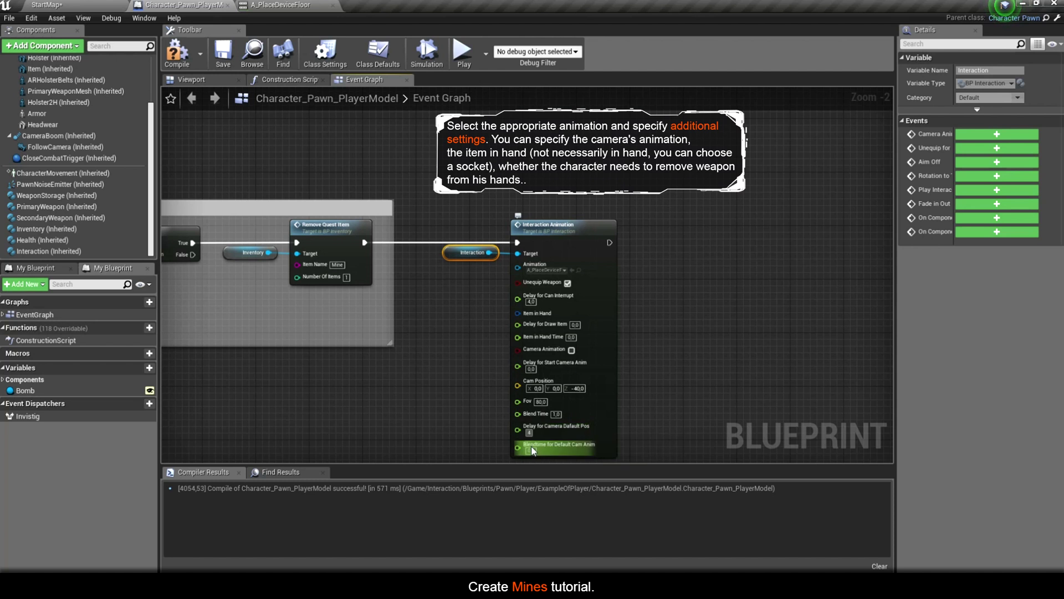
{"action": "type", "text": "1"}
{"action": "left_click", "coordinate": [577, 450]}
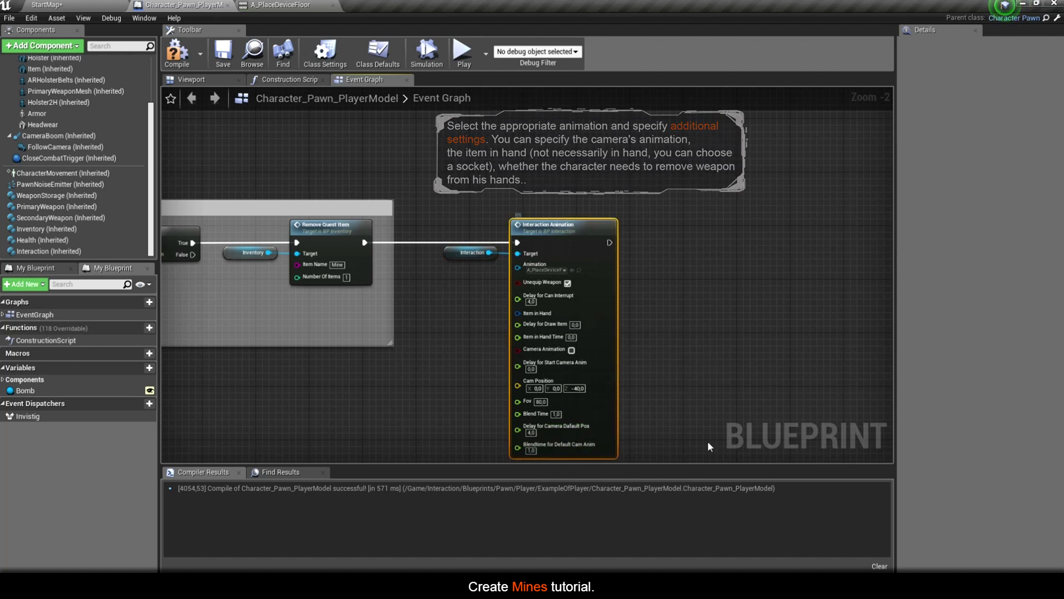
{"action": "right_click_drag", "start_coordinate": [469, 312], "coordinate": [481, 263]}
Step: Put the Interaction reference and Interaction Animation node in a comment 'Play Char animation'
{"action": "left_click_drag", "start_coordinate": [469, 203], "coordinate": [612, 402]}
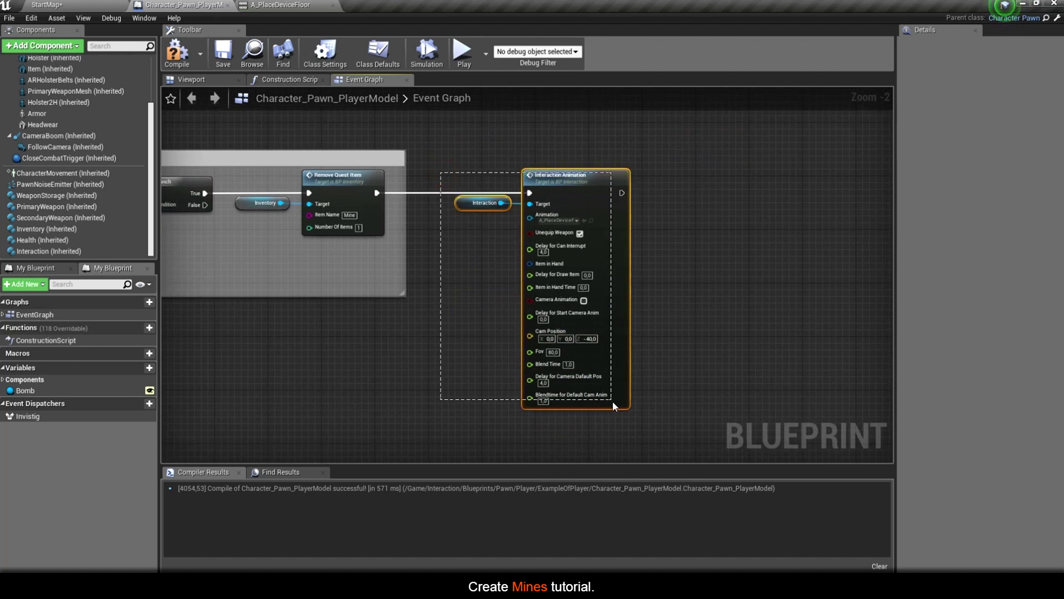
{"action": "right_click", "coordinate": [604, 261]}
{"action": "left_click", "coordinate": [646, 527]}
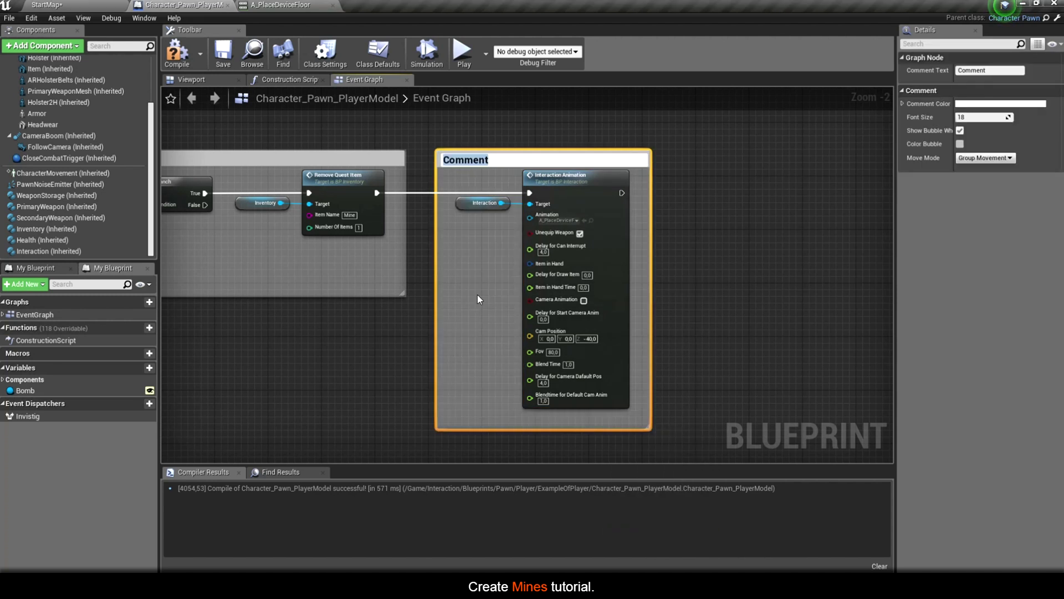
{"action": "type", "text": "Play Char animation"}
{"action": "key", "text": "Return"}
Step: Pan the graph to frame the node chain and open space beside the comment
{"action": "scroll", "coordinate": [477, 294], "scroll_direction": "down", "scroll_amount": 2}
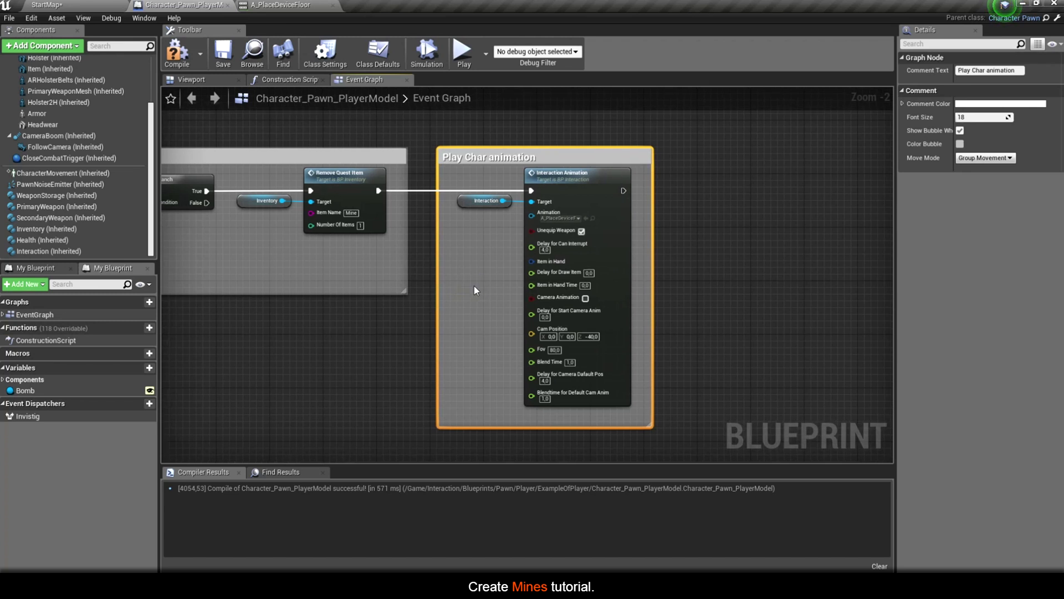
{"action": "scroll", "coordinate": [506, 182], "scroll_direction": "down", "scroll_amount": 2}
{"action": "right_click_drag", "start_coordinate": [499, 278], "coordinate": [401, 260]}
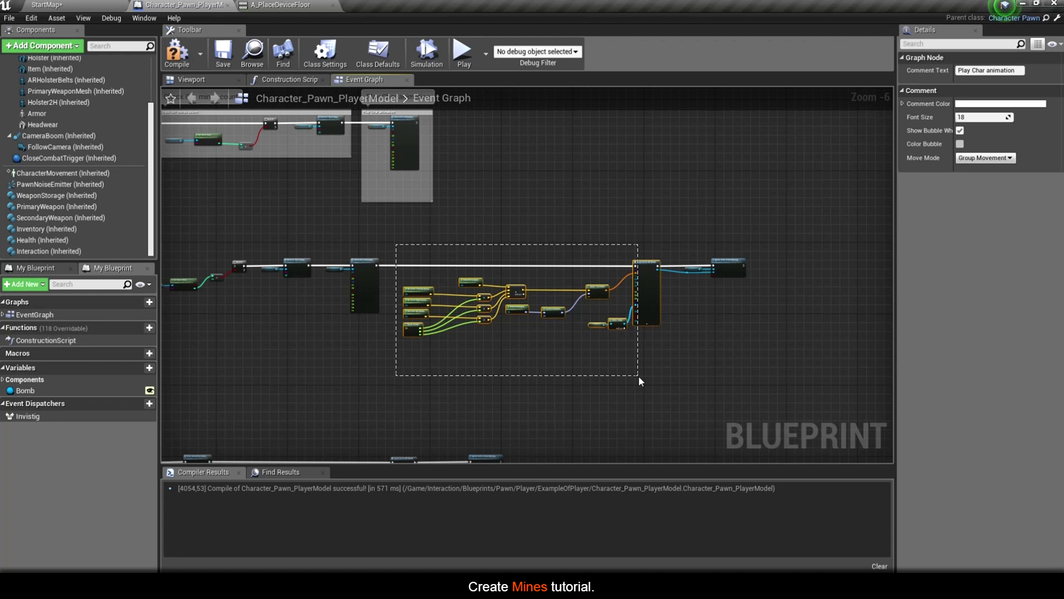
{"action": "left_click_drag", "start_coordinate": [537, 348], "coordinate": [638, 376]}
{"action": "scroll", "coordinate": [620, 321], "scroll_direction": "up", "scroll_amount": 3}
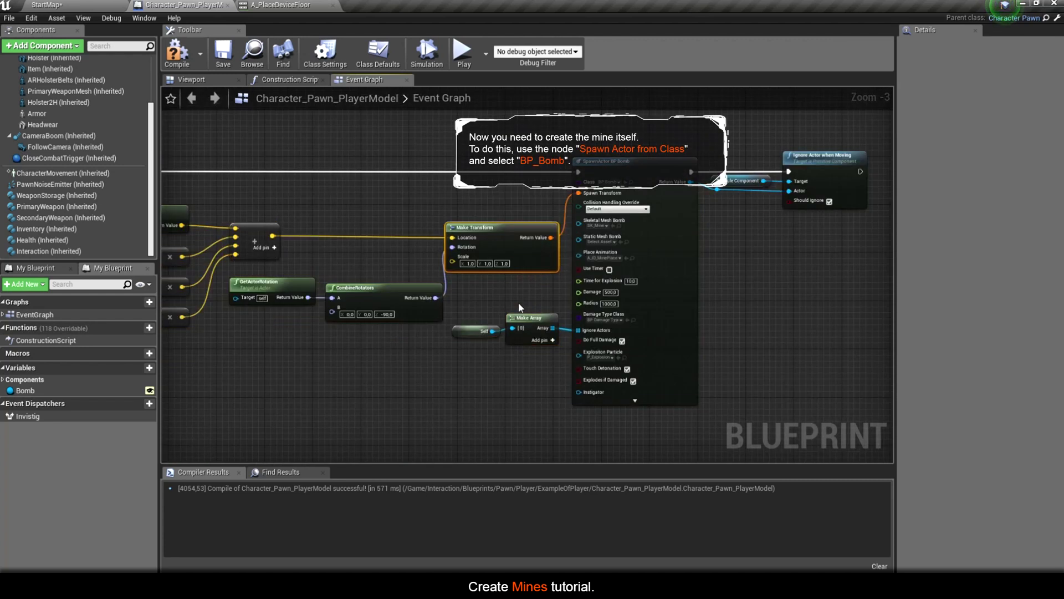
{"action": "right_click_drag", "start_coordinate": [385, 154], "coordinate": [396, 261]}
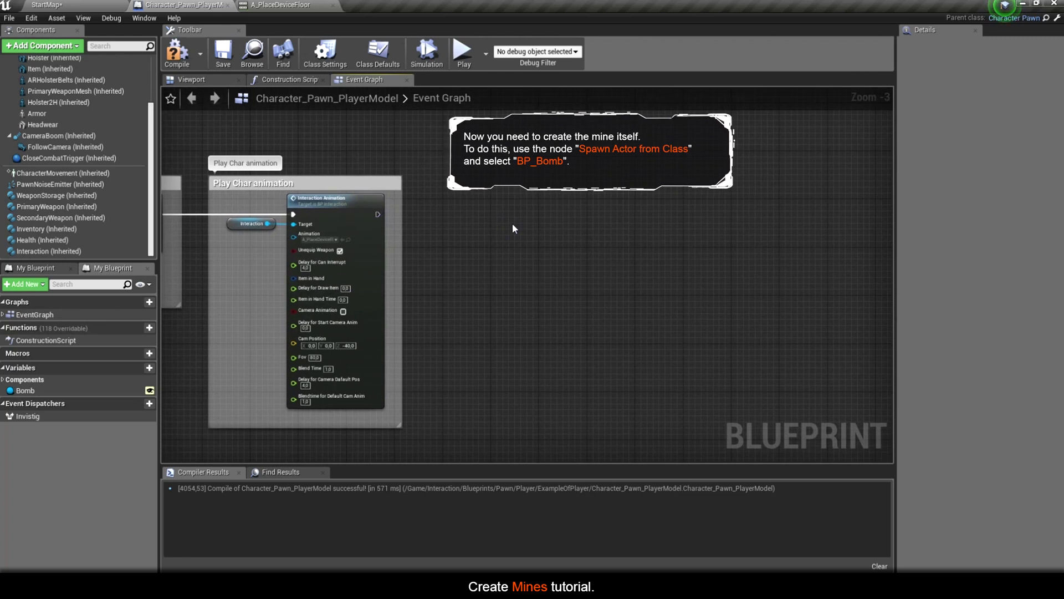
Step: Add a Spawn Actor from Class node with class BP_Bomb
{"action": "right_click", "coordinate": [513, 227]}
{"action": "type", "text": "spawn "}
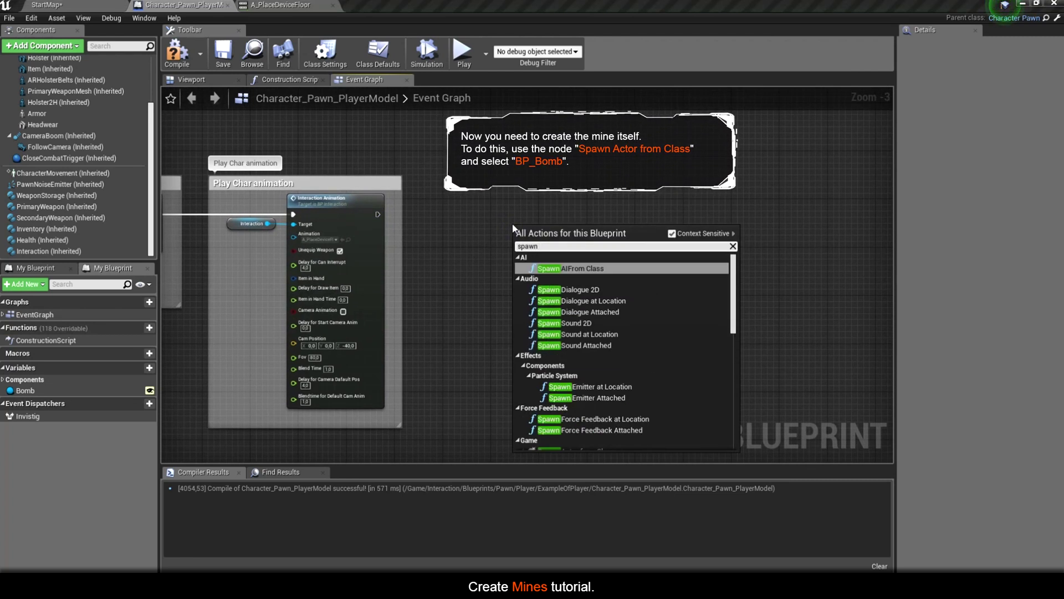
{"action": "type", "text": "ac"}
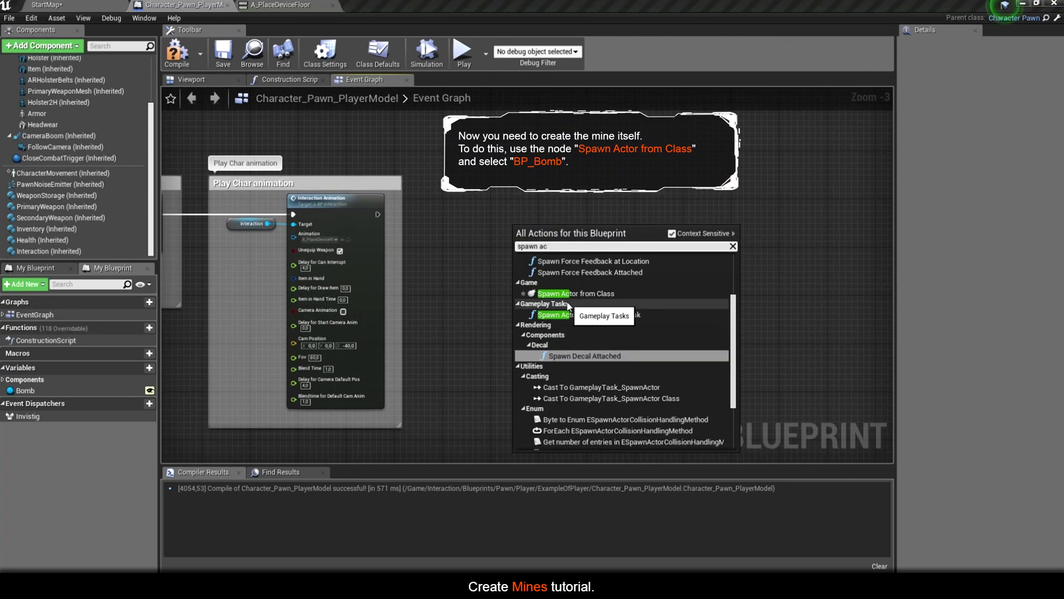
{"action": "left_click", "coordinate": [577, 293]}
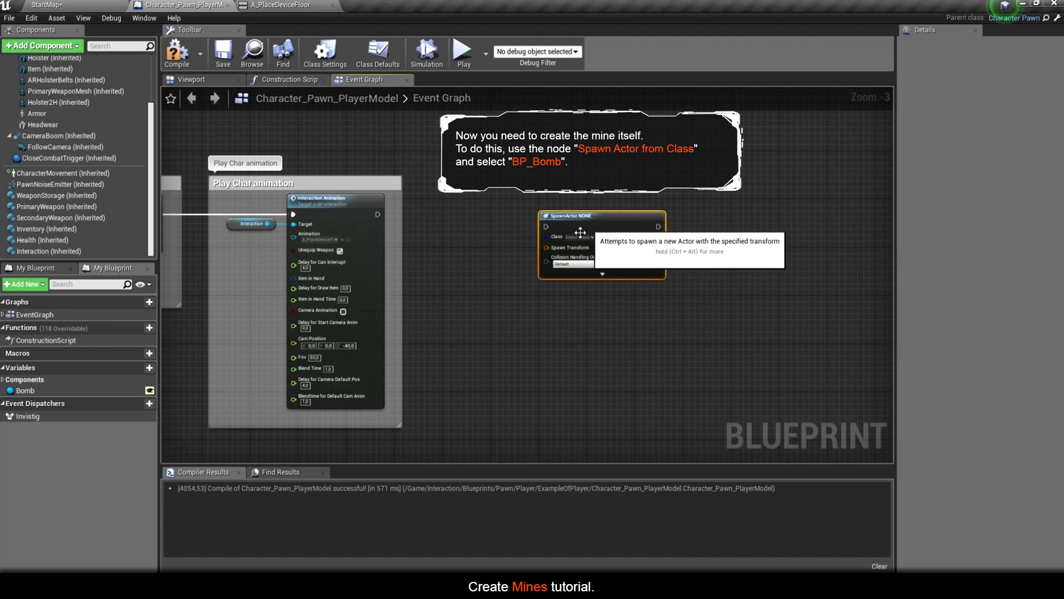
{"action": "left_click", "coordinate": [580, 237]}
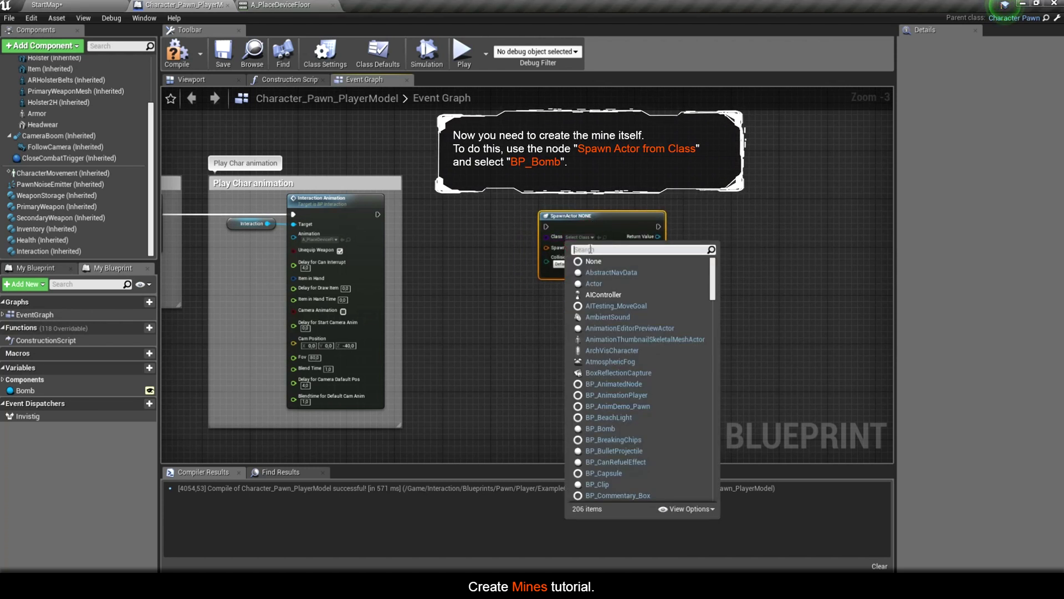
{"action": "type", "text": "bp_bo"}
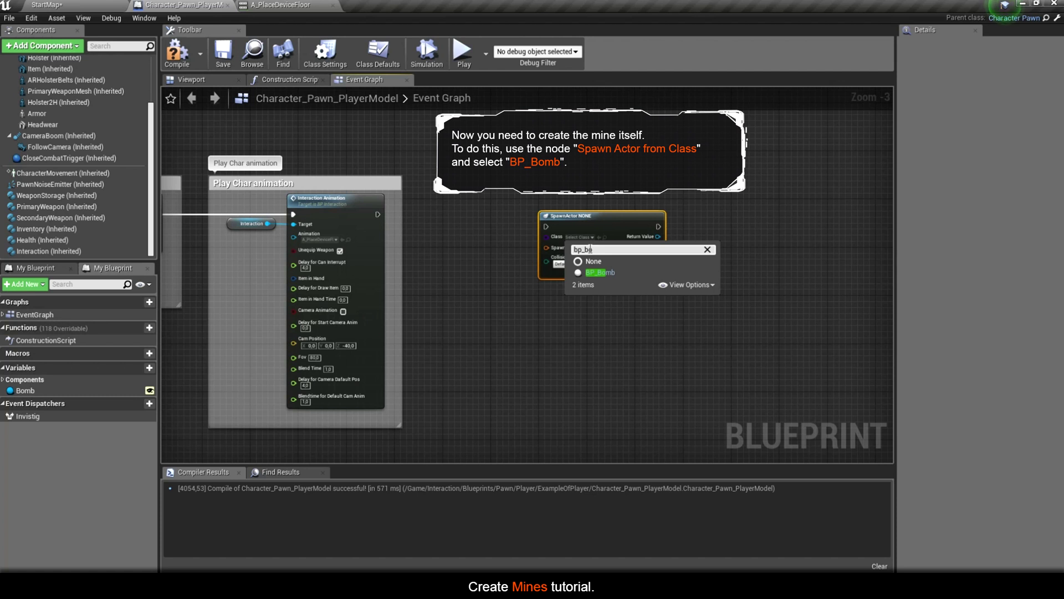
{"action": "left_click", "coordinate": [599, 274]}
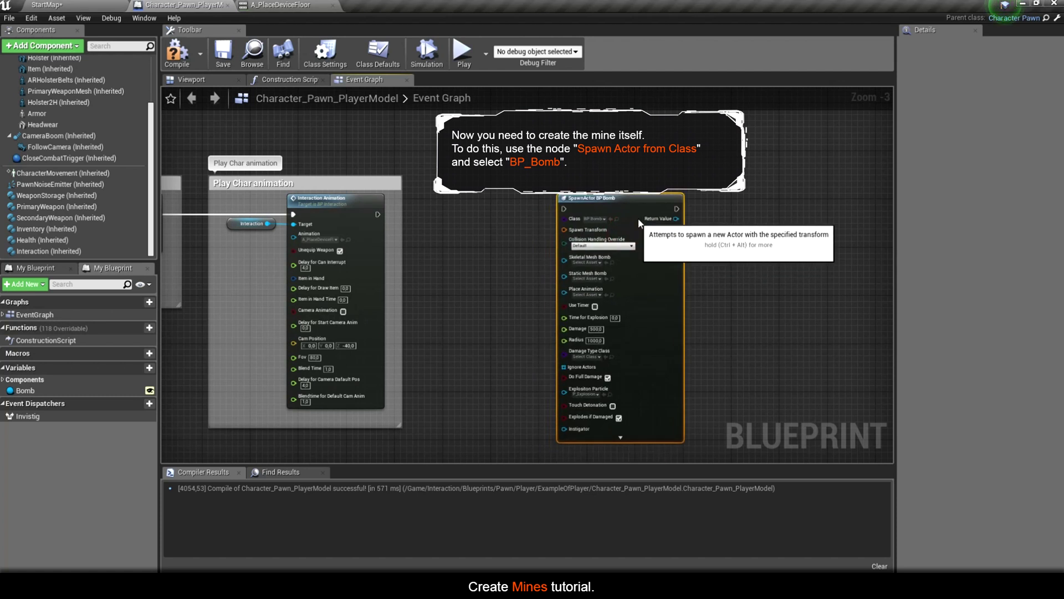
Step: Wire Interaction Animation's execution into SpawnActor BP Bomb and move it right
{"action": "left_click_drag", "start_coordinate": [378, 214], "coordinate": [732, 214]}
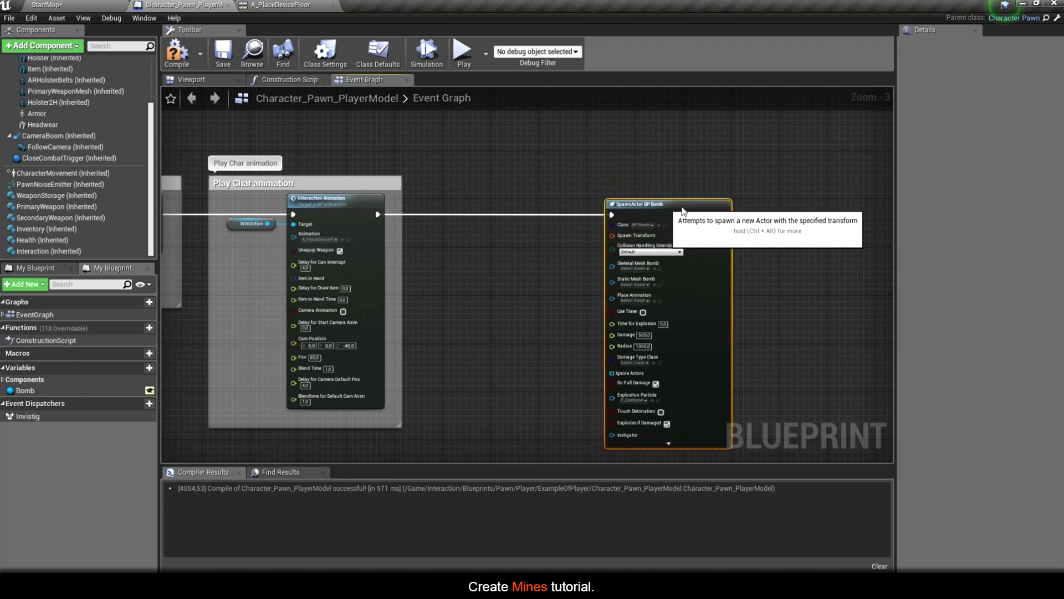
{"action": "right_click_drag", "start_coordinate": [733, 214], "coordinate": [540, 194]}
{"action": "left_click_drag", "start_coordinate": [540, 194], "coordinate": [780, 194]}
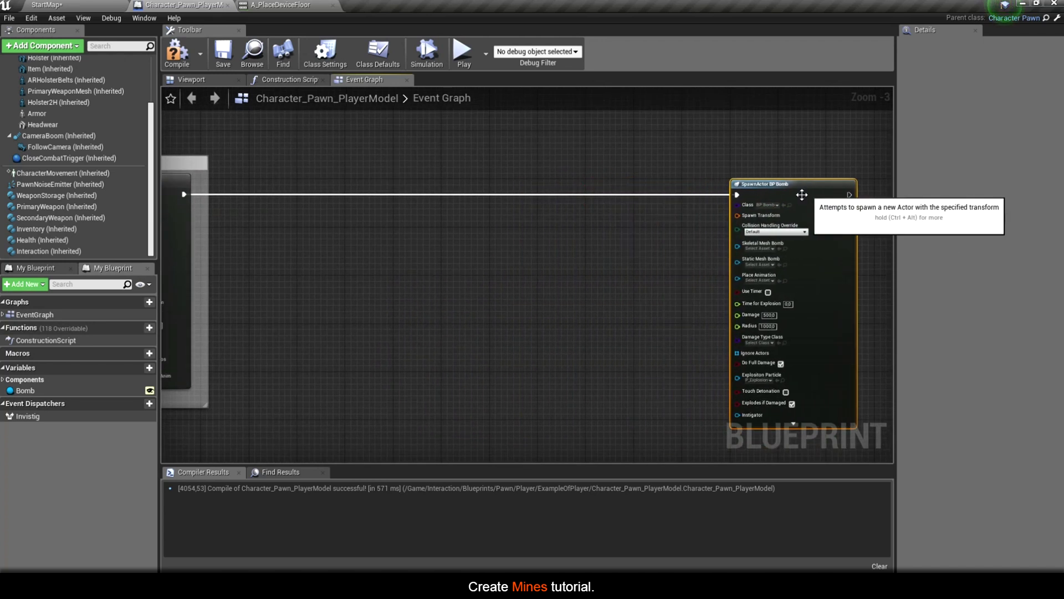
{"action": "right_click_drag", "start_coordinate": [837, 208], "coordinate": [655, 189]}
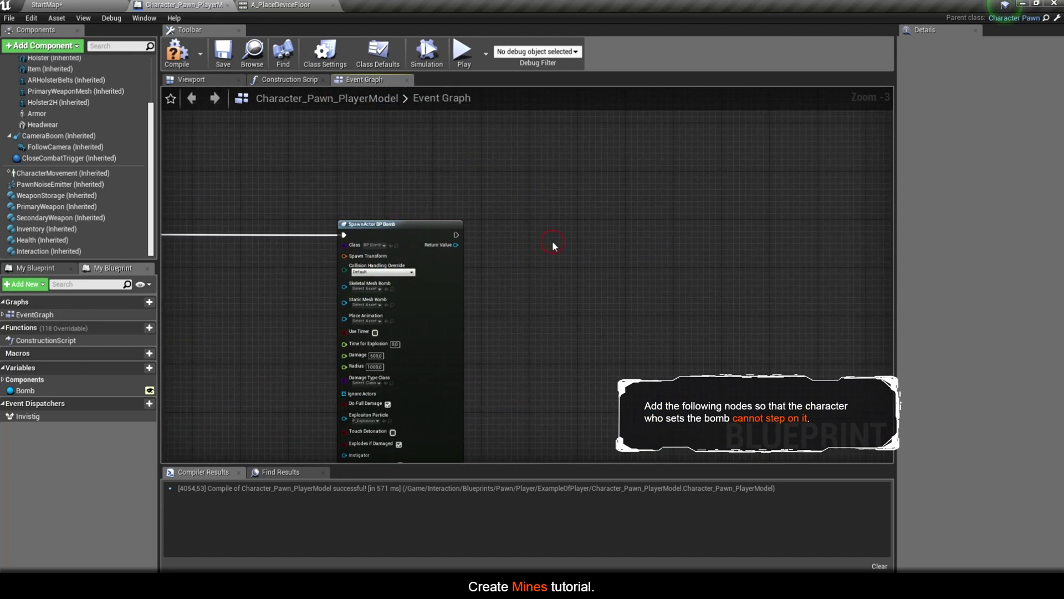
{"action": "scroll", "coordinate": [482, 248], "scroll_direction": "up", "scroll_amount": 3}
{"action": "mouse_move", "coordinate": [442, 234]}
{"action": "left_mouse_down"}
{"action": "mouse_move", "coordinate": [562, 251]}
{"action": "mouse_move", "coordinate": [656, 224]}
{"action": "left_mouse_up"}
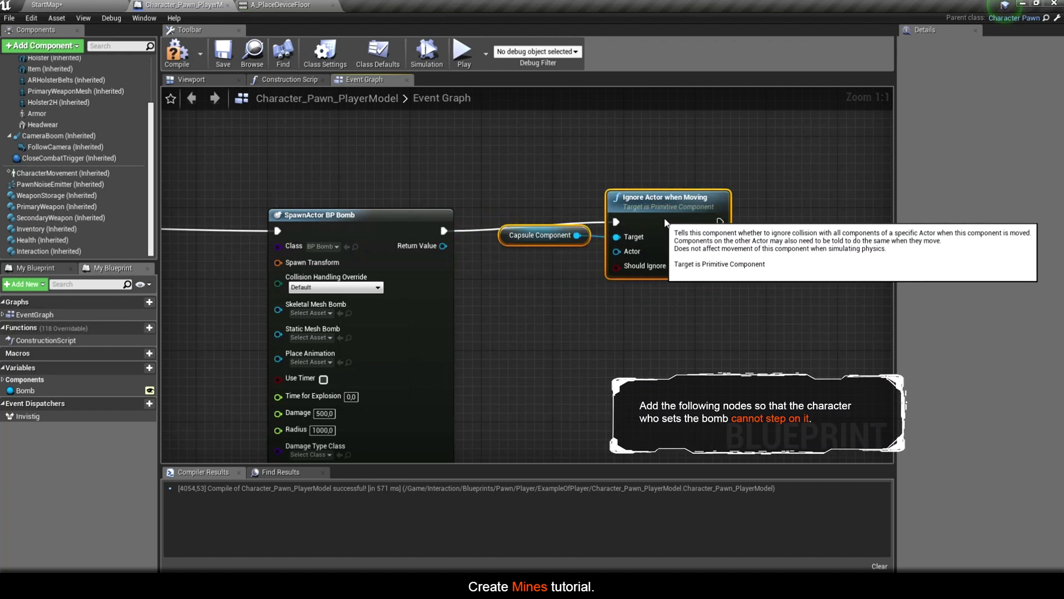
{"action": "left_click_drag", "start_coordinate": [443, 245], "coordinate": [616, 260]}
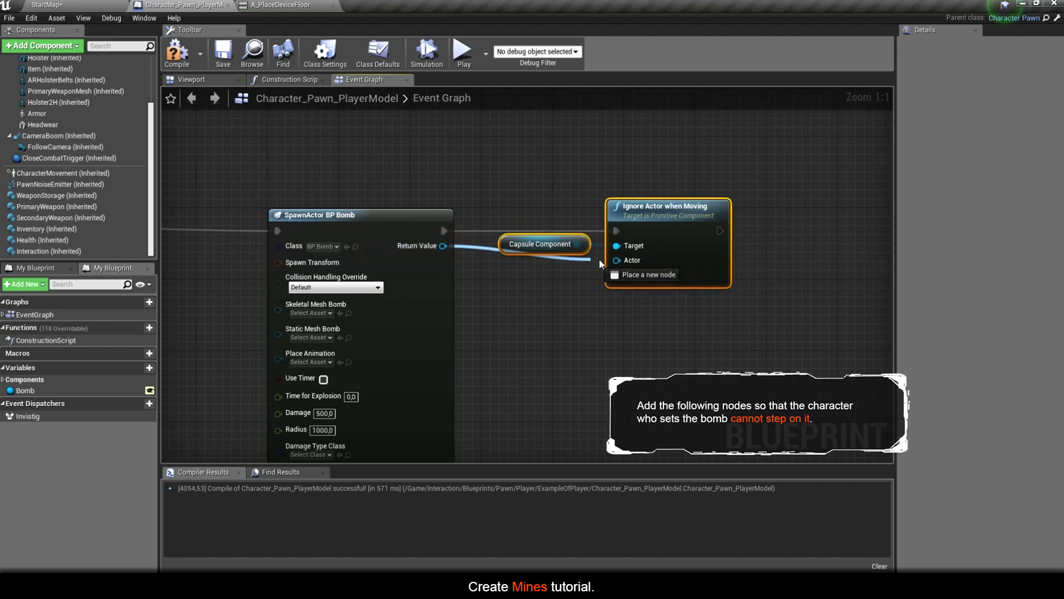
{"action": "mouse_move", "coordinate": [666, 230]}
{"action": "left_mouse_down"}
{"action": "mouse_move", "coordinate": [639, 240]}
{"action": "mouse_move", "coordinate": [647, 231]}
{"action": "left_mouse_up"}
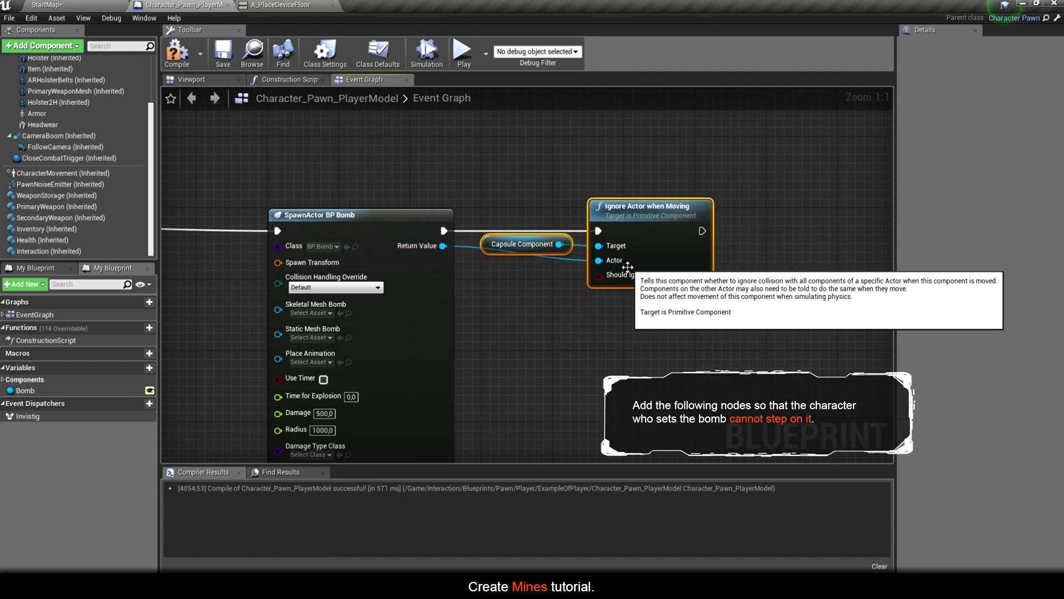
{"action": "left_click", "coordinate": [656, 276]}
{"action": "right_click_drag", "start_coordinate": [511, 246], "coordinate": [528, 292]}
{"action": "scroll", "coordinate": [528, 292], "scroll_direction": "down", "scroll_amount": 2}
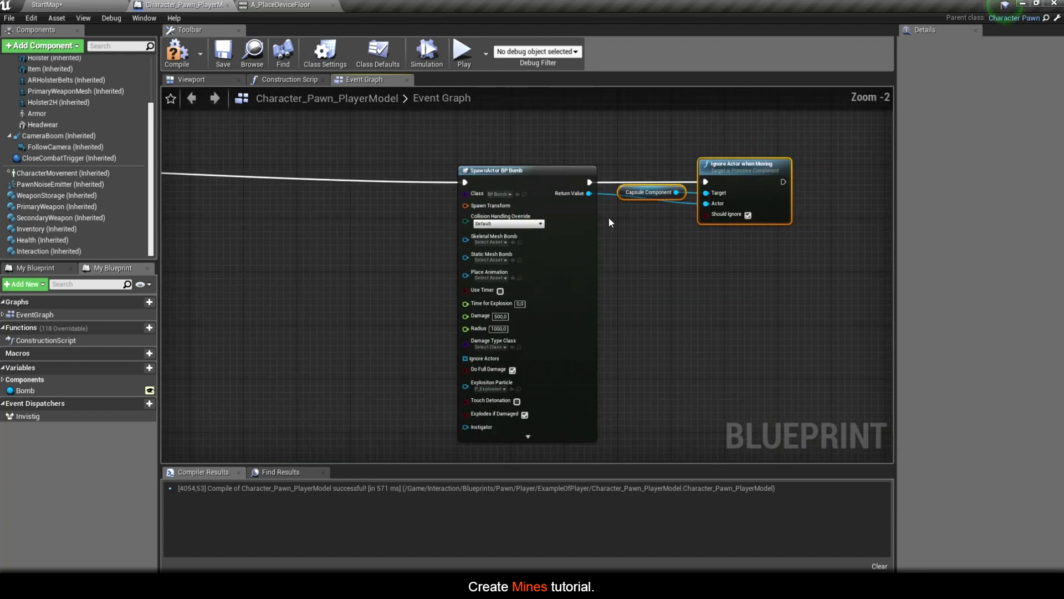
{"action": "scroll", "coordinate": [527, 288], "scroll_direction": "down", "scroll_amount": 2}
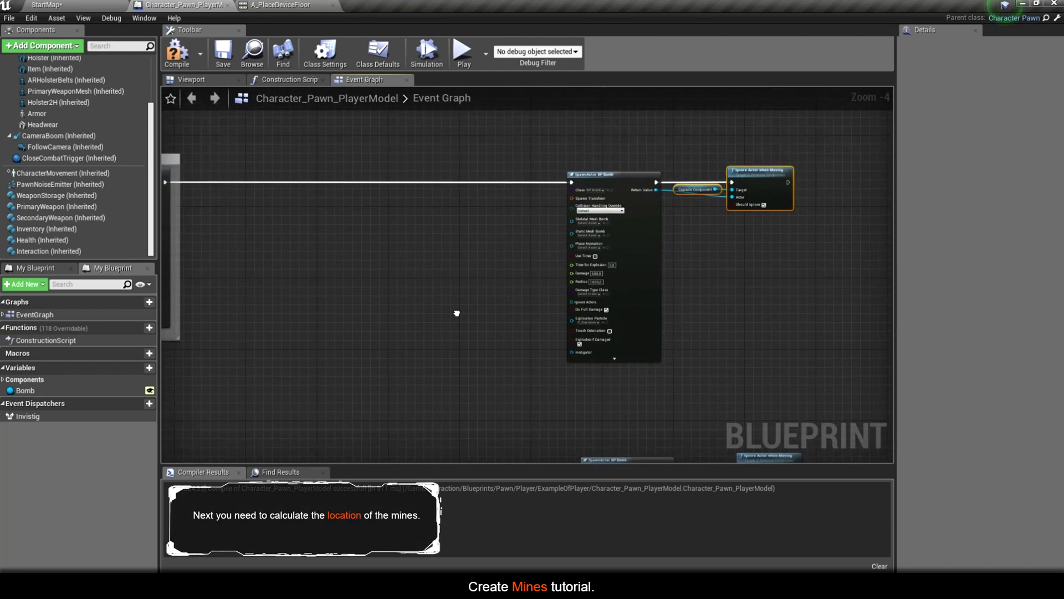
{"action": "scroll", "coordinate": [537, 237], "scroll_direction": "up", "scroll_amount": 3}
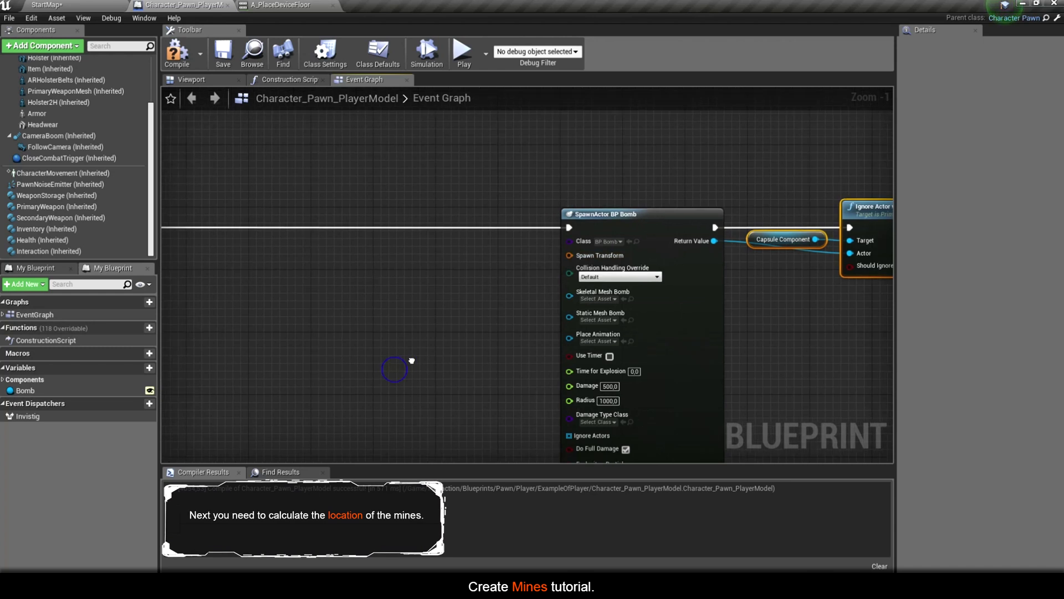
Step: Move the SpawnActor and Ignore Actor nodes to the right, beside Make Transform
{"action": "scroll", "coordinate": [392, 368], "scroll_direction": "down", "scroll_amount": 3}
{"action": "scroll", "coordinate": [315, 289], "scroll_direction": "down", "scroll_amount": 1}
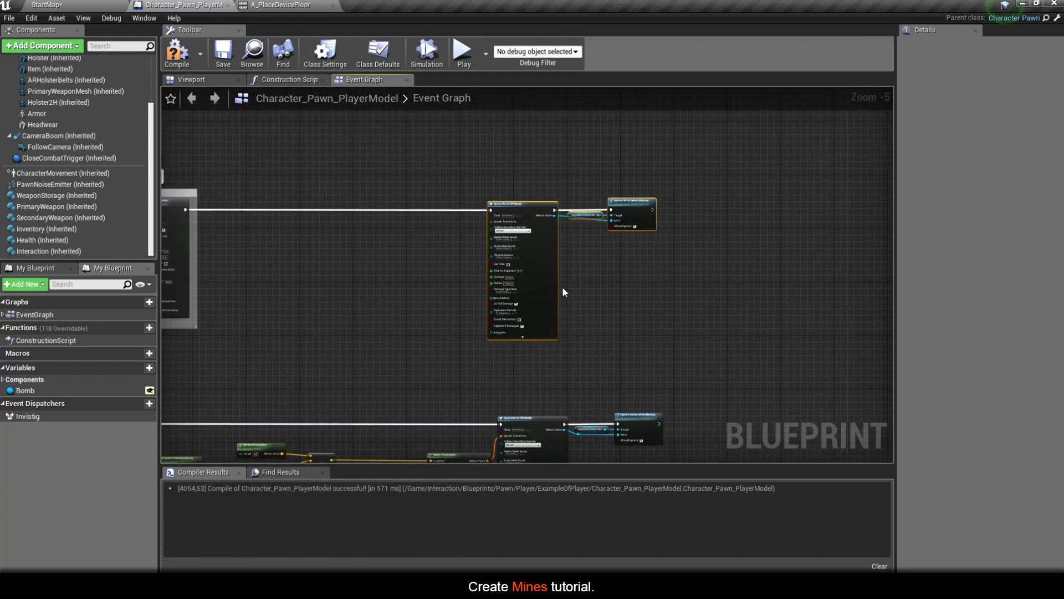
{"action": "left_click_drag", "start_coordinate": [554, 283], "coordinate": [716, 261]}
{"action": "left_click", "coordinate": [387, 268]}
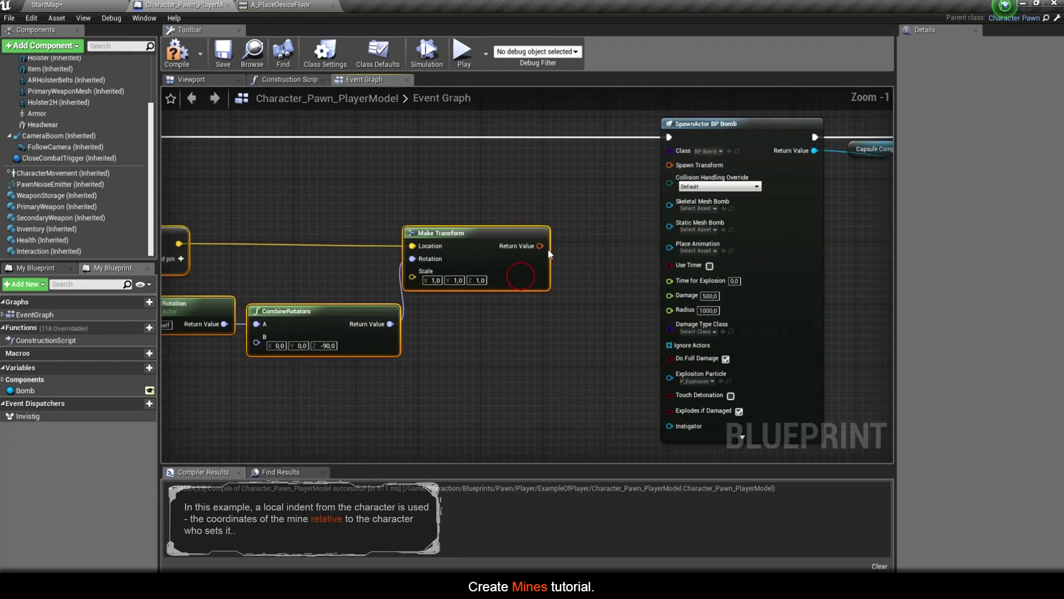
{"action": "mouse_move", "coordinate": [547, 251]}
{"action": "left_mouse_down"}
{"action": "mouse_move", "coordinate": [594, 204]}
{"action": "mouse_move", "coordinate": [669, 165]}
{"action": "left_mouse_up"}
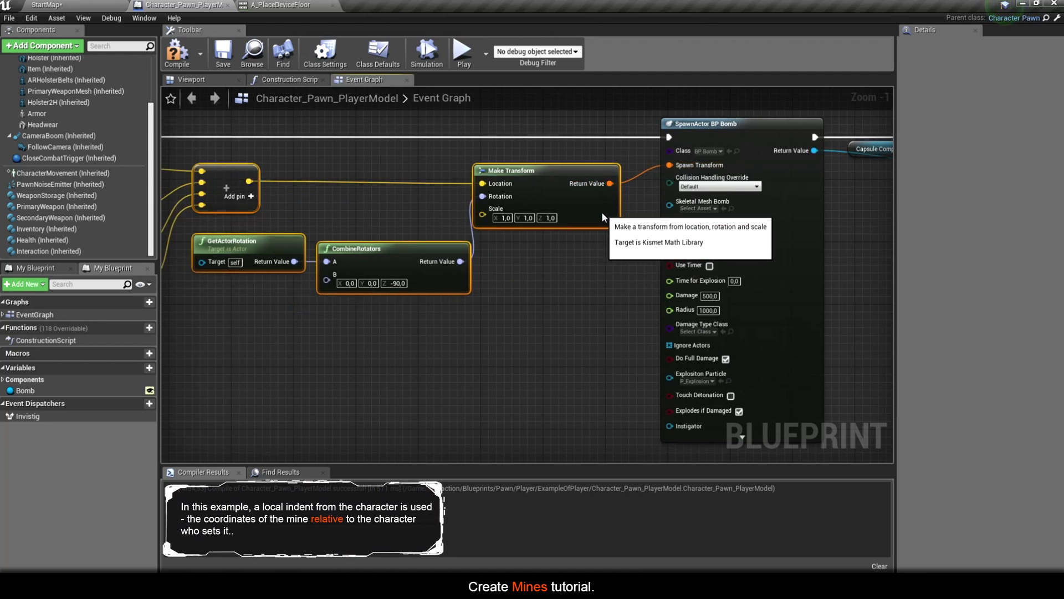
{"action": "mouse_move", "coordinate": [592, 231]}
{"action": "right_mouse_down"}
{"action": "mouse_move", "coordinate": [360, 312]}
{"action": "mouse_move", "coordinate": [414, 302]}
{"action": "right_mouse_up"}
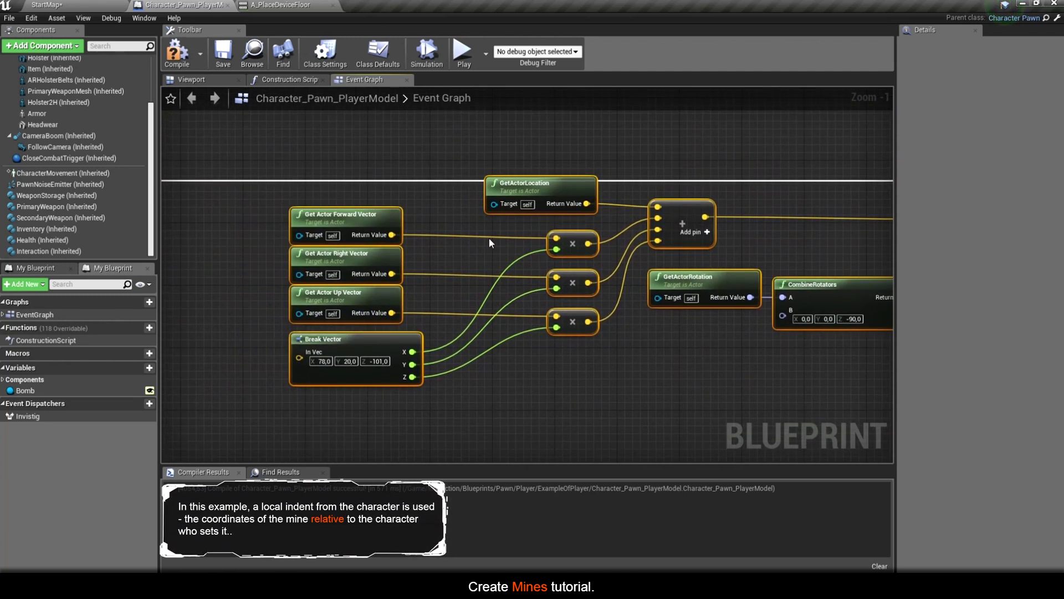
Step: Lower the Break Vector node and give it the comment 'Relative Mine Location'
{"action": "left_click", "coordinate": [508, 193]}
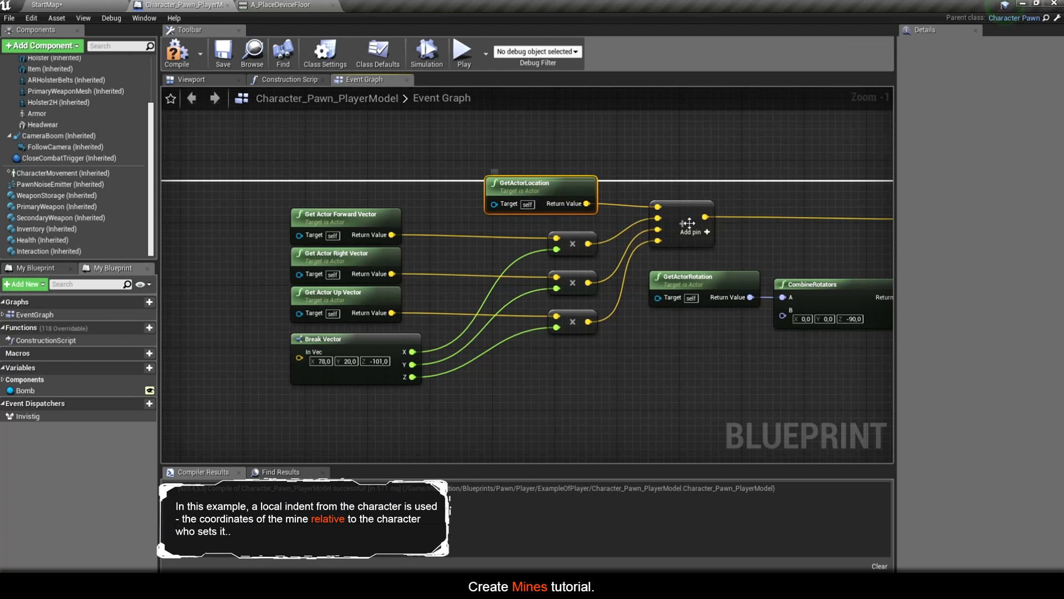
{"action": "right_click_drag", "start_coordinate": [352, 348], "coordinate": [361, 317]}
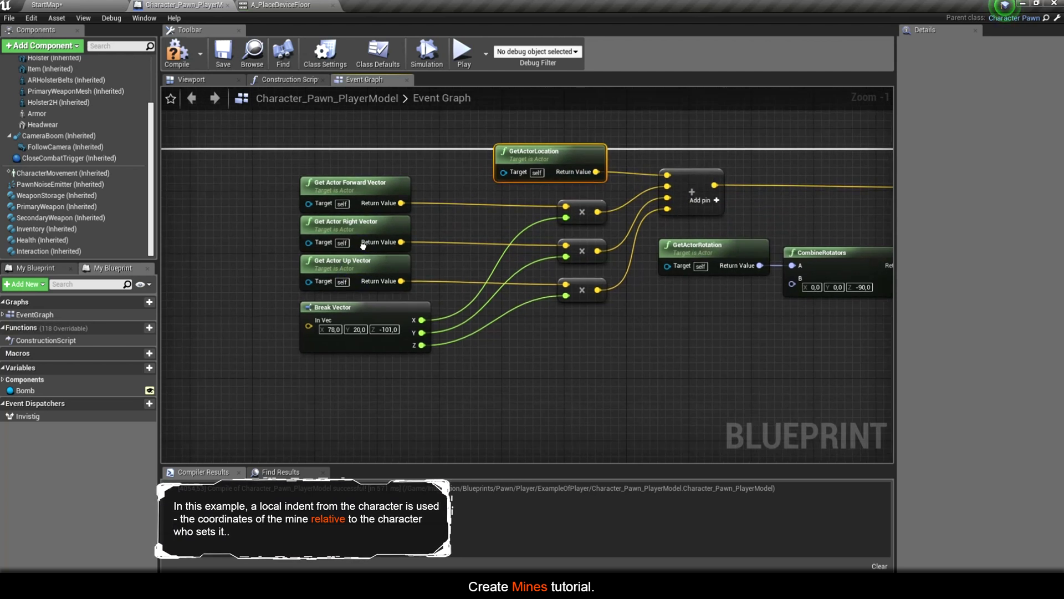
{"action": "left_click", "coordinate": [368, 317]}
{"action": "left_click_drag", "start_coordinate": [346, 320], "coordinate": [337, 383]}
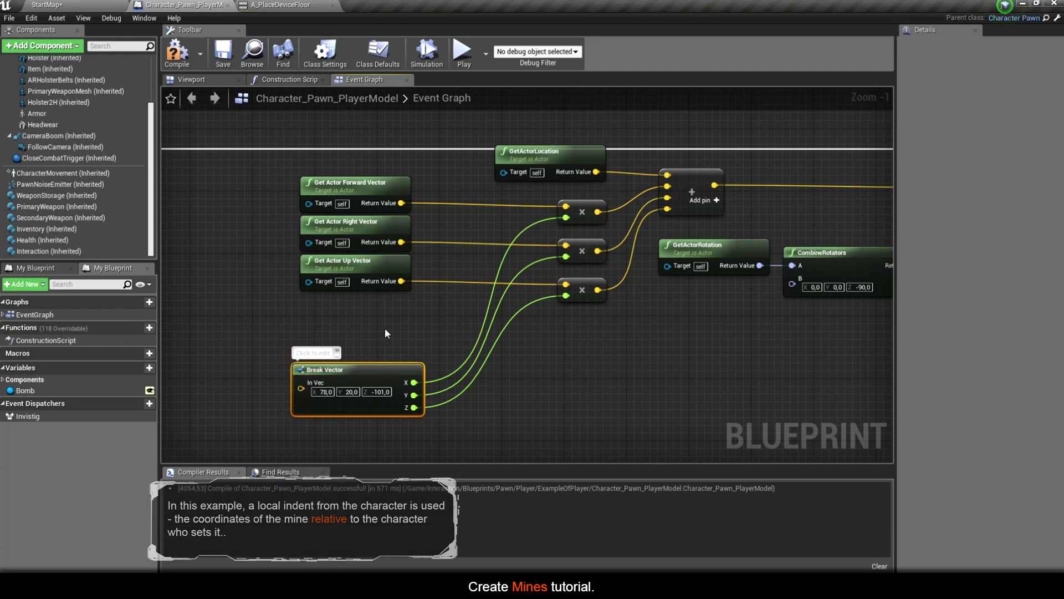
{"action": "type", "text": "Relative Mine Lo"}
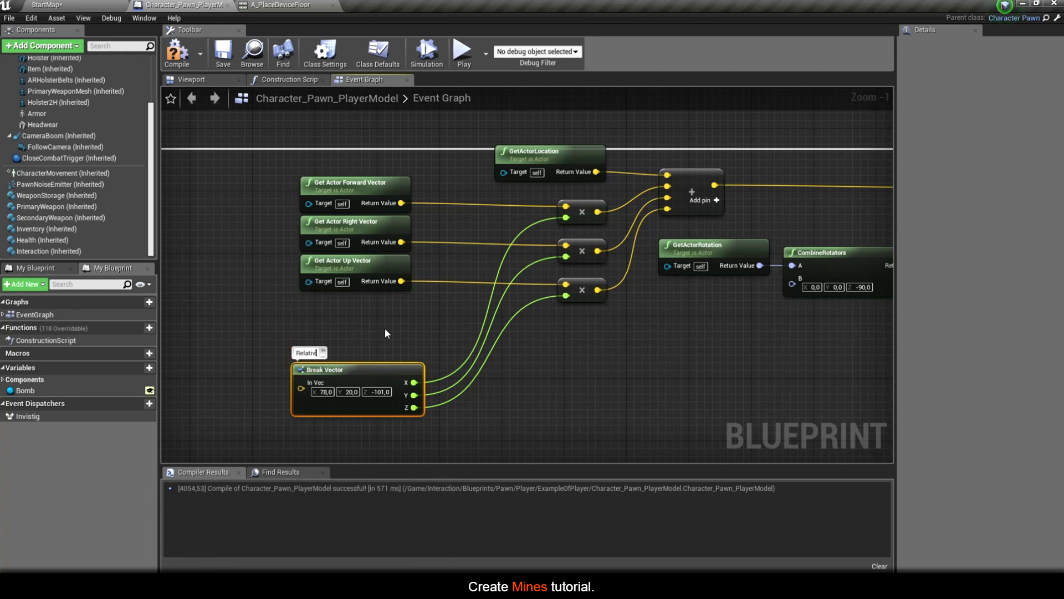
{"action": "type", "text": "cati"}
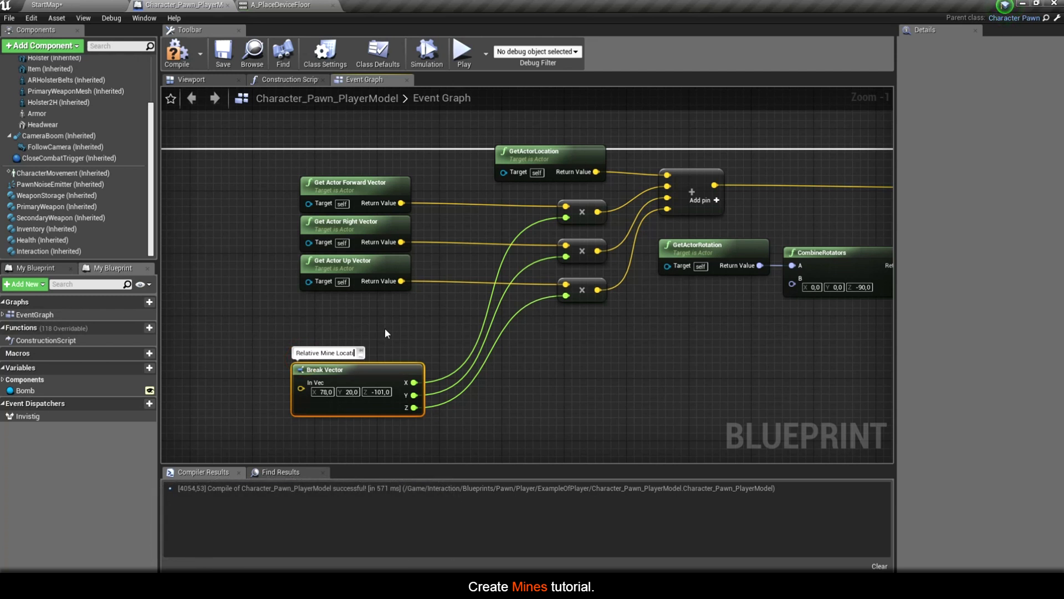
{"action": "key", "text": "Return"}
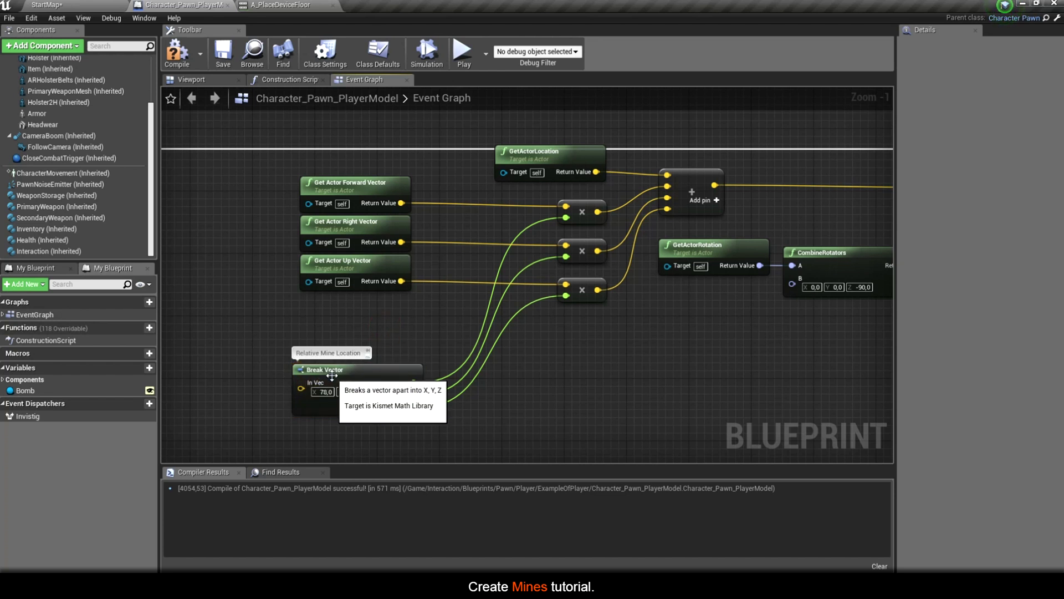
{"action": "left_click_drag", "start_coordinate": [337, 381], "coordinate": [336, 358]}
{"action": "right_click_drag", "start_coordinate": [337, 358], "coordinate": [313, 371]}
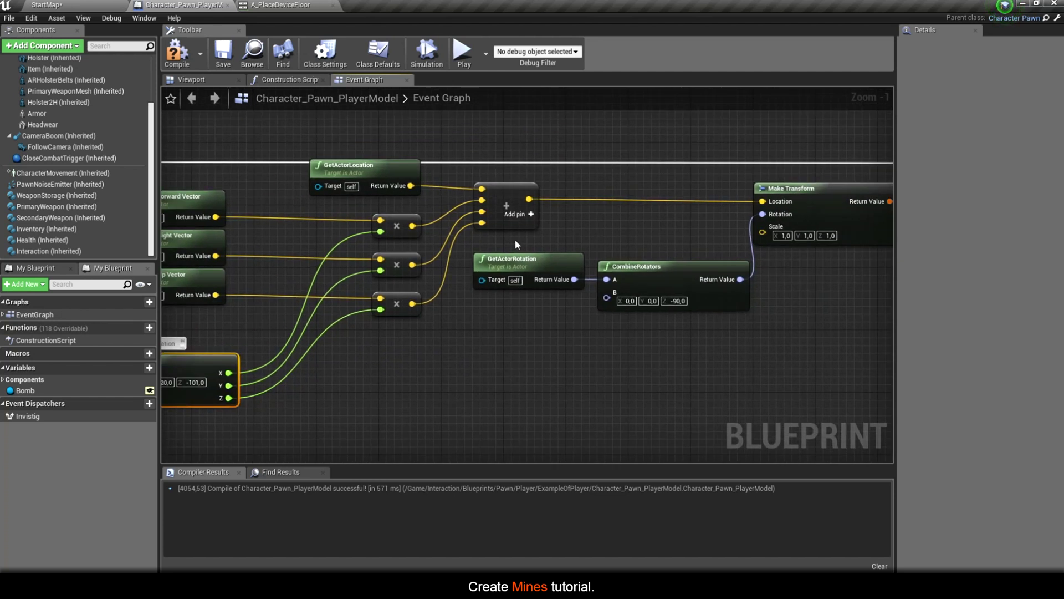
Step: Reposition the SpawnActor BP Bomb node up and left, near the vector nodes
{"action": "right_click_drag", "start_coordinate": [514, 244], "coordinate": [553, 330]}
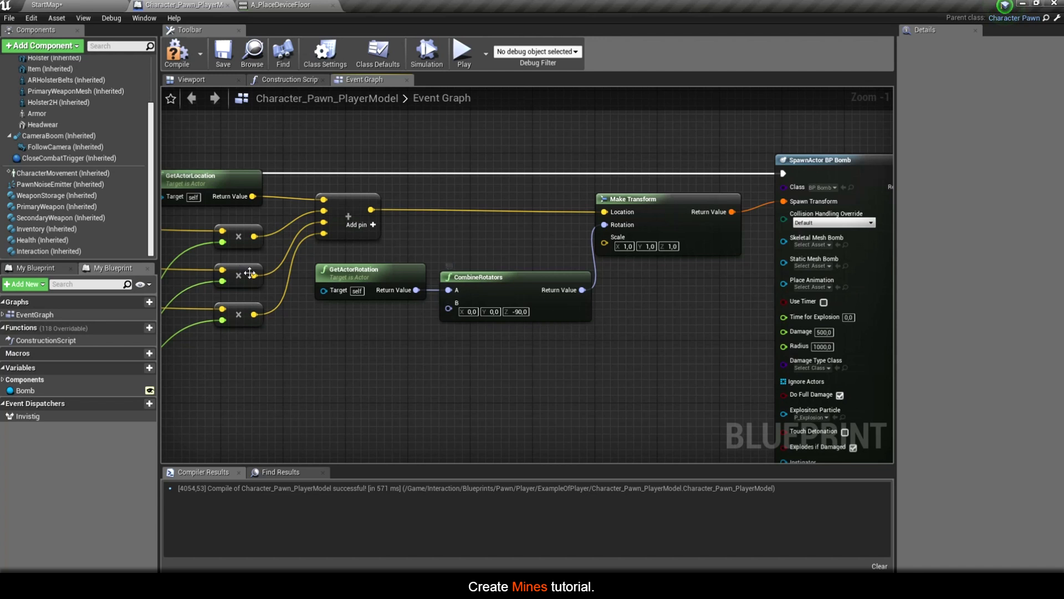
{"action": "right_click_drag", "start_coordinate": [648, 287], "coordinate": [523, 226]}
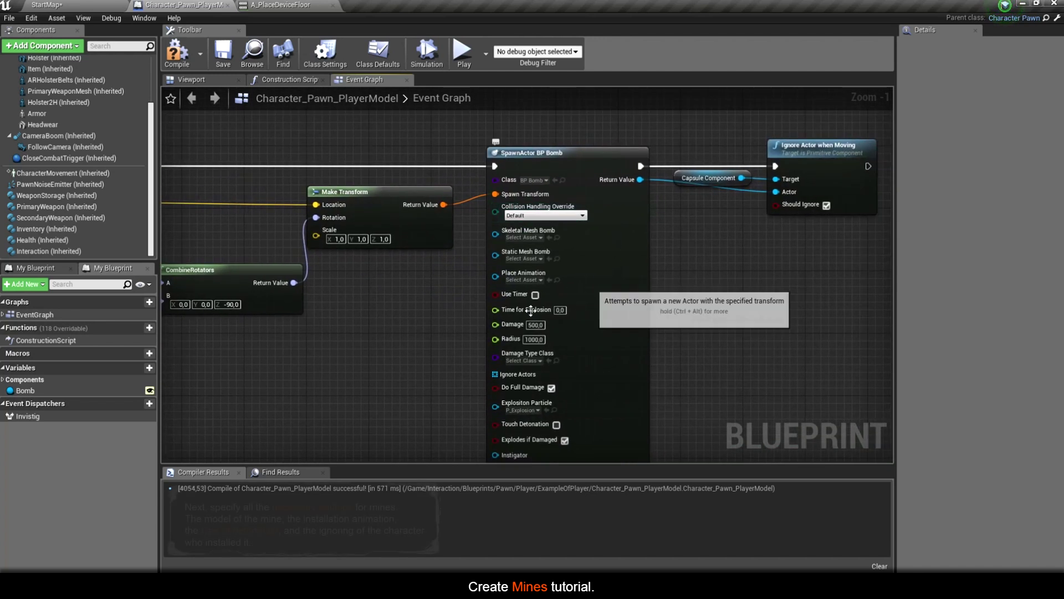
{"action": "right_click_drag", "start_coordinate": [446, 342], "coordinate": [460, 294]}
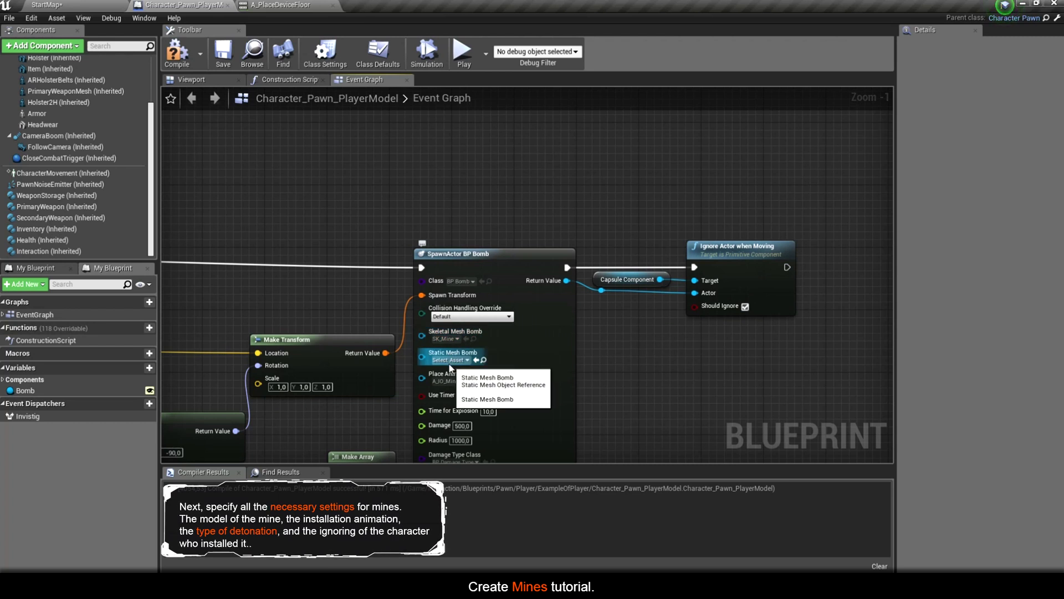
{"action": "right_click_drag", "start_coordinate": [479, 438], "coordinate": [473, 288]}
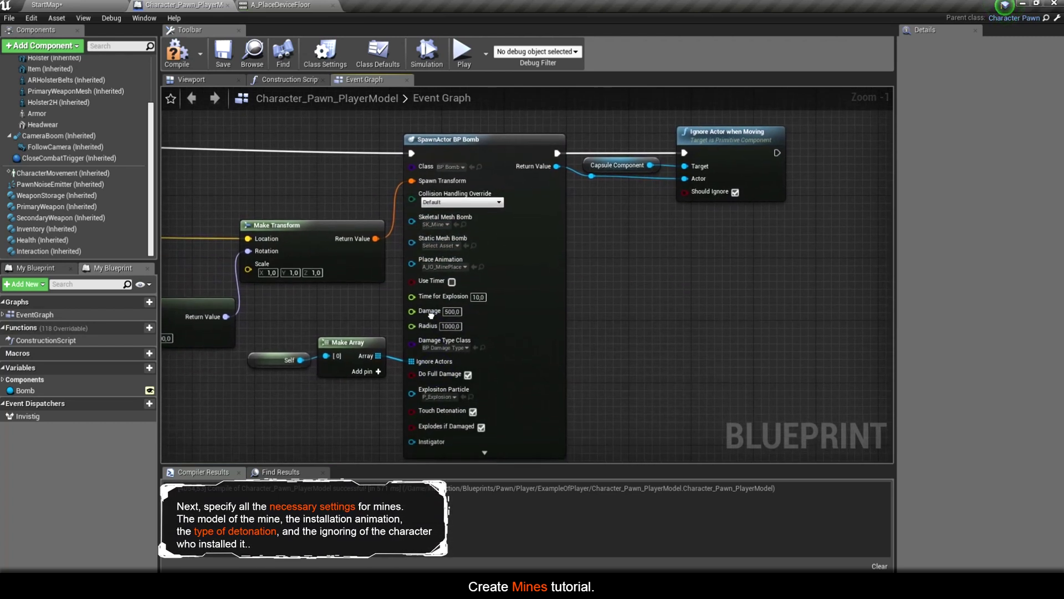
{"action": "left_click", "coordinate": [473, 288]}
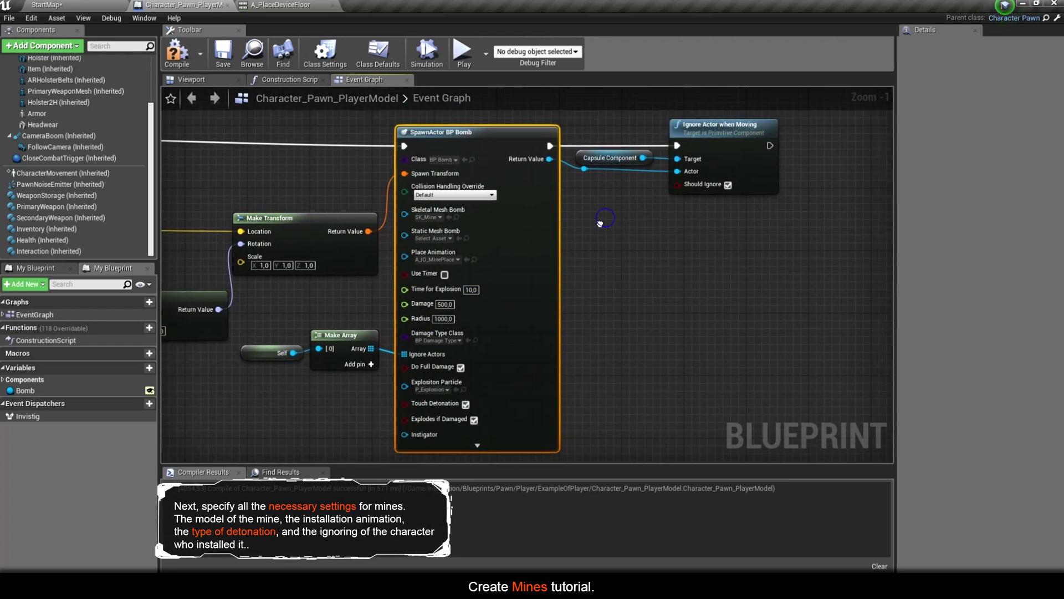
{"action": "scroll", "coordinate": [545, 269], "scroll_direction": "down", "scroll_amount": 1}
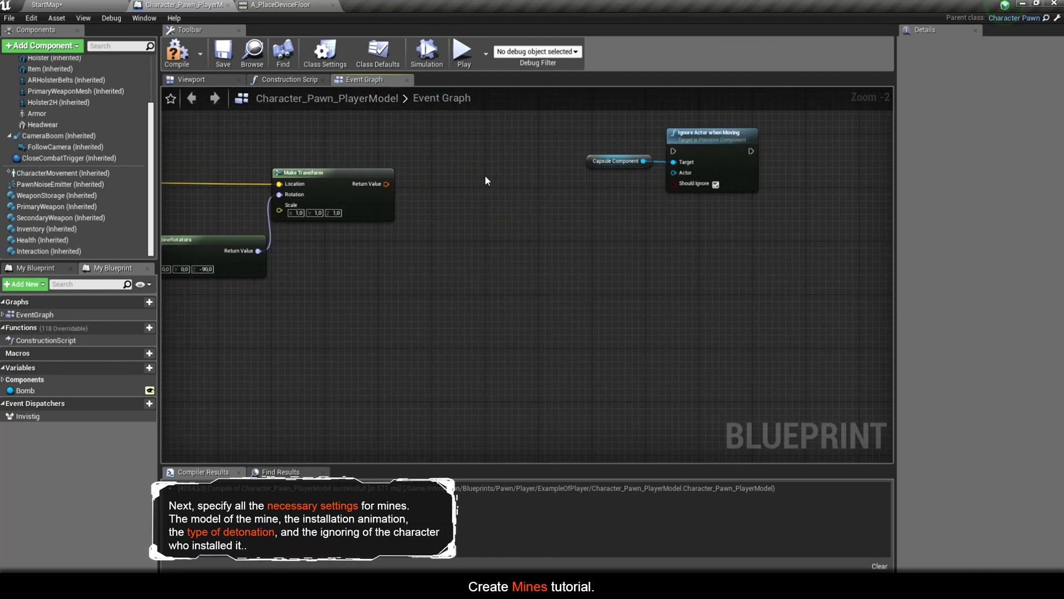
{"action": "left_click_drag", "start_coordinate": [610, 251], "coordinate": [551, 204]}
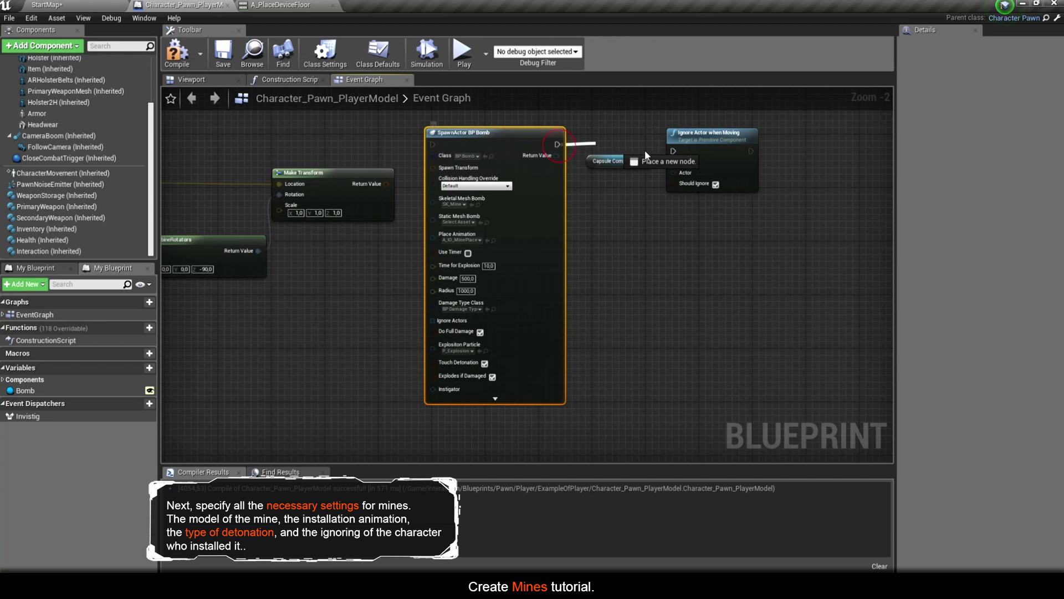
{"action": "left_click_drag", "start_coordinate": [555, 200], "coordinate": [555, 207]}
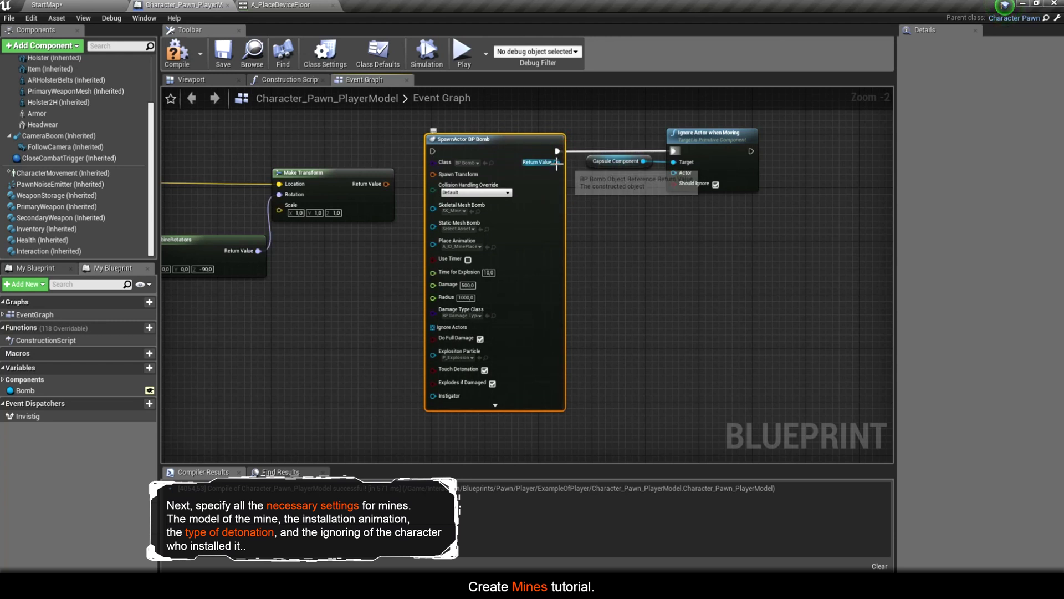
{"action": "right_click_drag", "start_coordinate": [602, 199], "coordinate": [429, 240]}
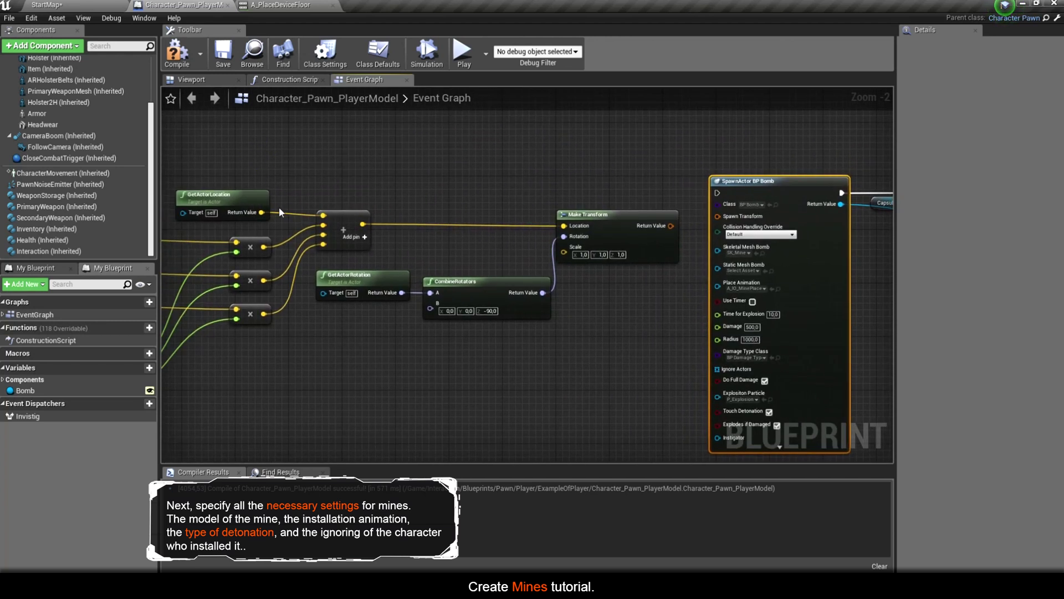
{"action": "scroll", "coordinate": [429, 239], "scroll_direction": "down", "scroll_amount": 2}
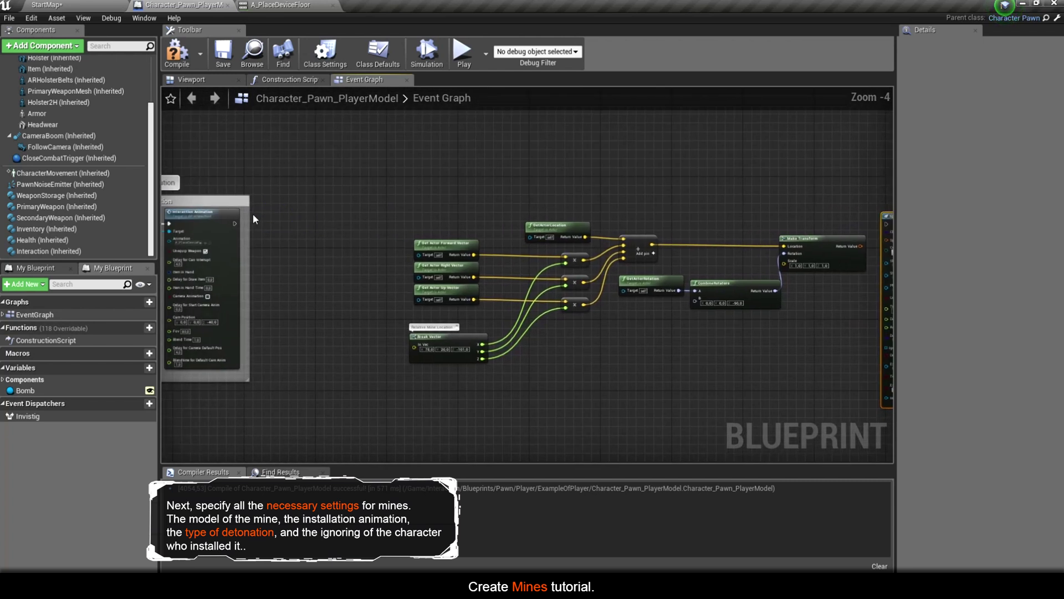
Step: Run SpawnActor BP Bomb after Interaction Animation and feed Make Transform into Spawn Transform
{"action": "left_click_drag", "start_coordinate": [235, 222], "coordinate": [827, 225]}
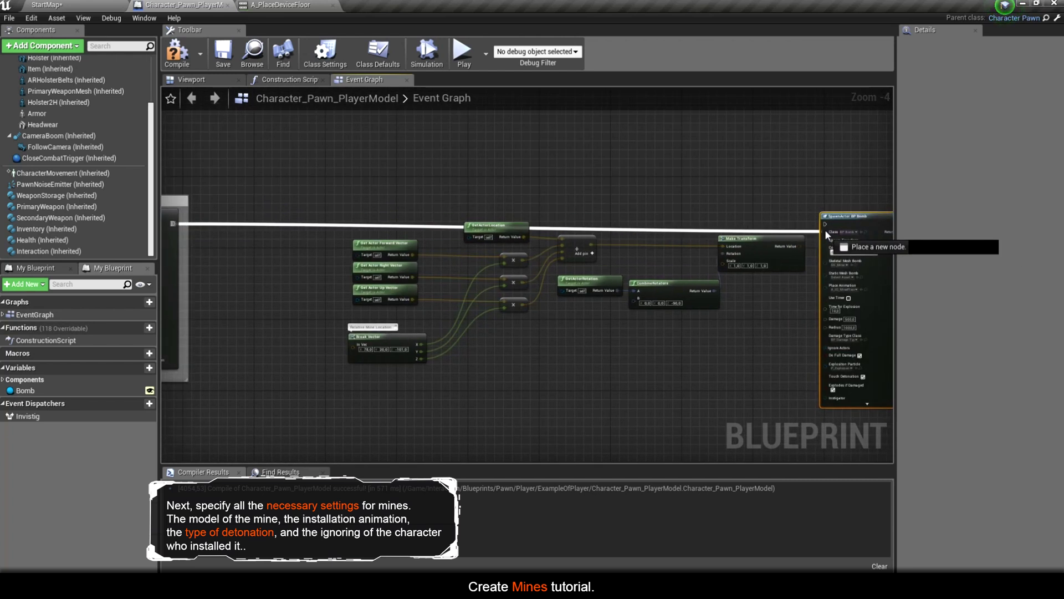
{"action": "scroll", "coordinate": [765, 284], "scroll_direction": "up", "scroll_amount": 4}
{"action": "left_click_drag", "start_coordinate": [521, 237], "coordinate": [584, 227]}
{"action": "right_click_drag", "start_coordinate": [633, 307], "coordinate": [530, 237]}
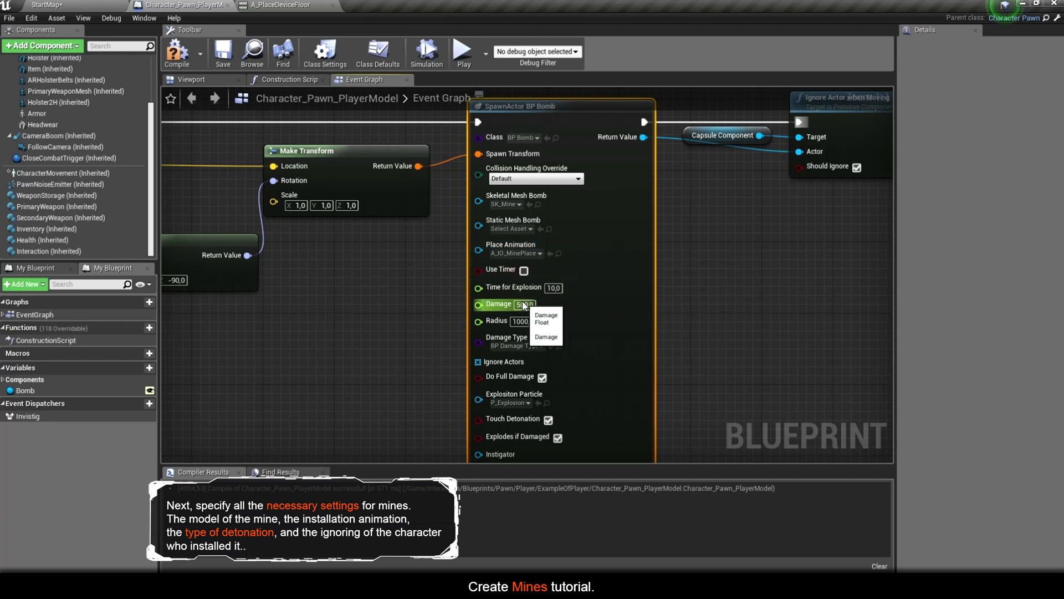
{"action": "right_click_drag", "start_coordinate": [507, 381], "coordinate": [514, 297]}
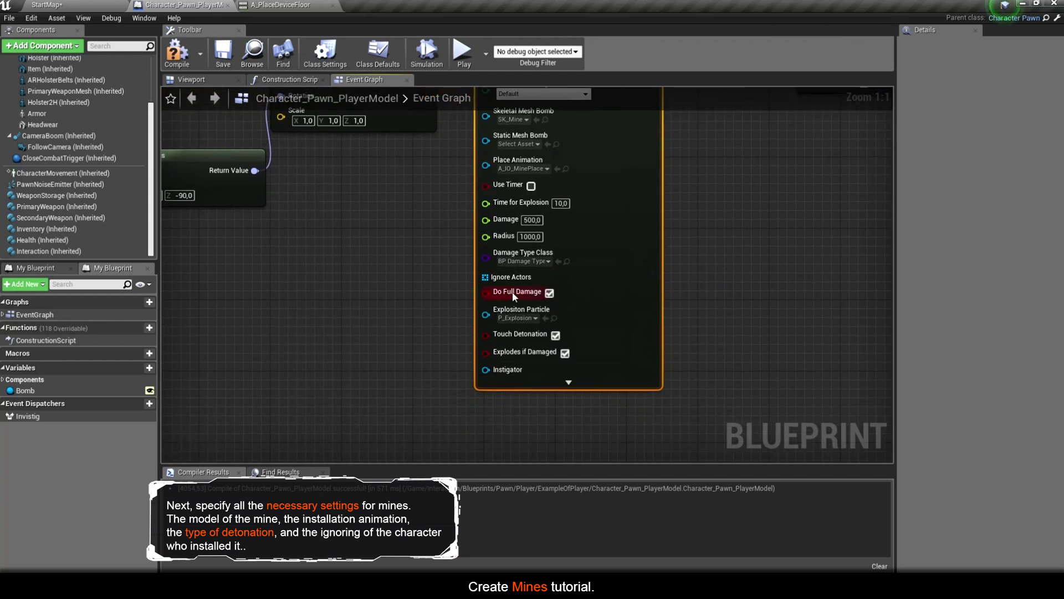
{"action": "scroll", "coordinate": [460, 399], "scroll_direction": "down", "scroll_amount": 4}
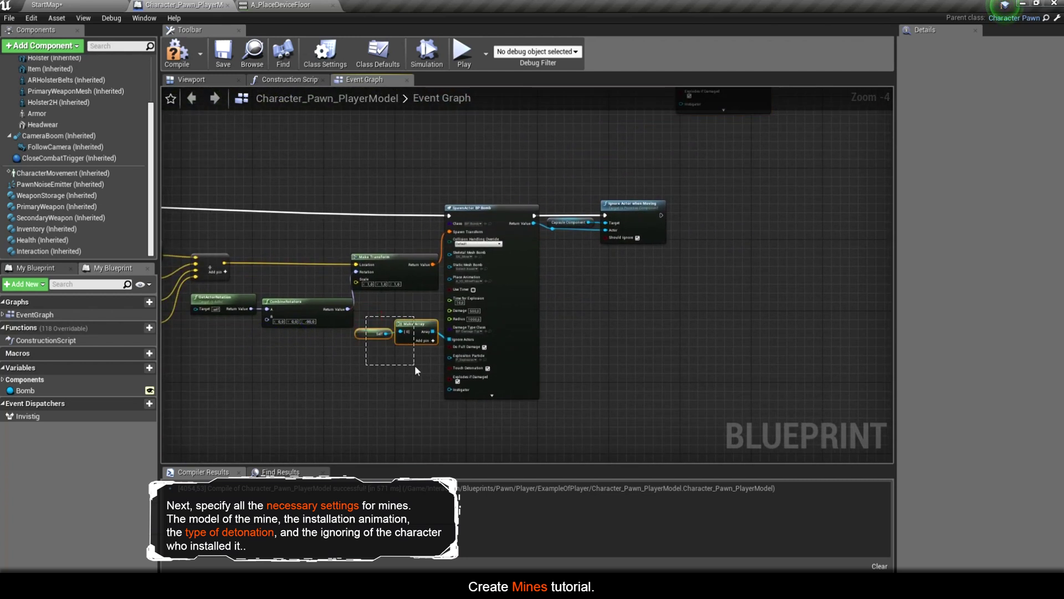
{"action": "scroll", "coordinate": [414, 365], "scroll_direction": "up", "scroll_amount": 2}
Step: Wire the Make Array holding Self into SpawnActor BP Bomb's Ignore Actors pin
{"action": "right_click_drag", "start_coordinate": [414, 364], "coordinate": [554, 236]}
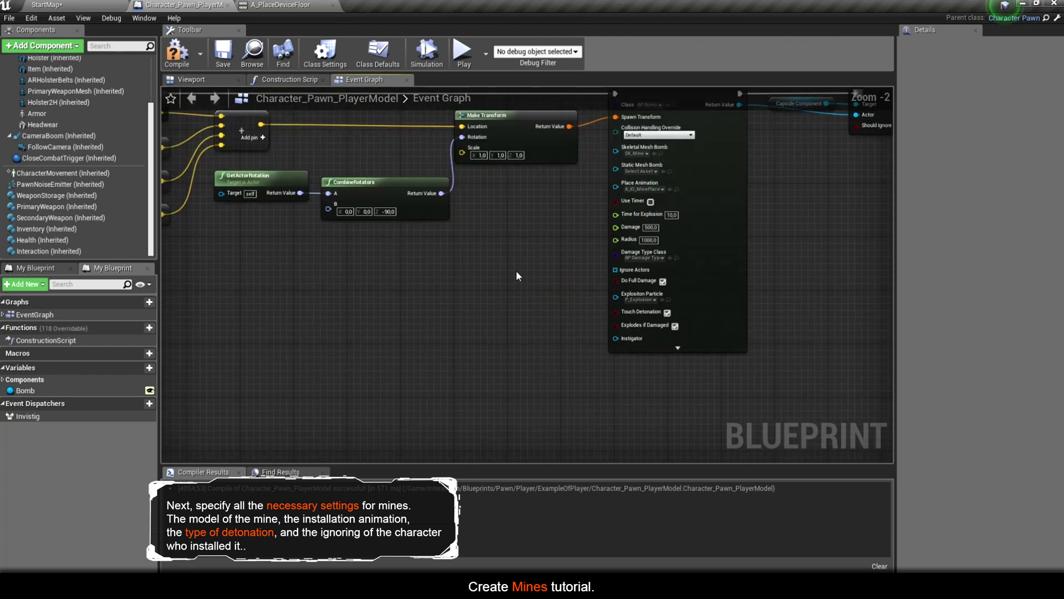
{"action": "scroll", "coordinate": [507, 305], "scroll_direction": "up", "scroll_amount": 2}
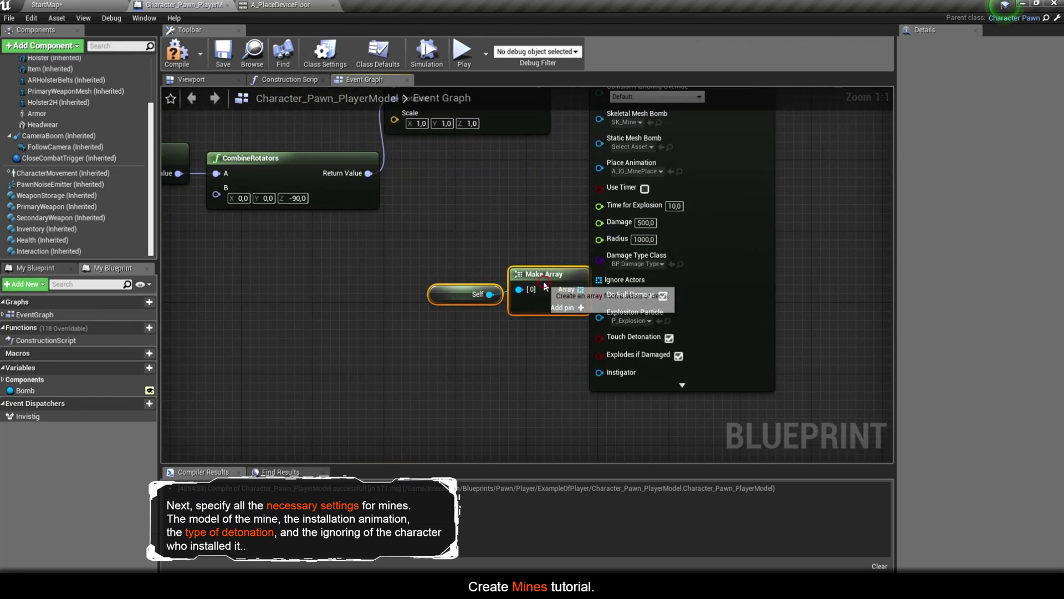
{"action": "left_click_drag", "start_coordinate": [545, 286], "coordinate": [527, 277]}
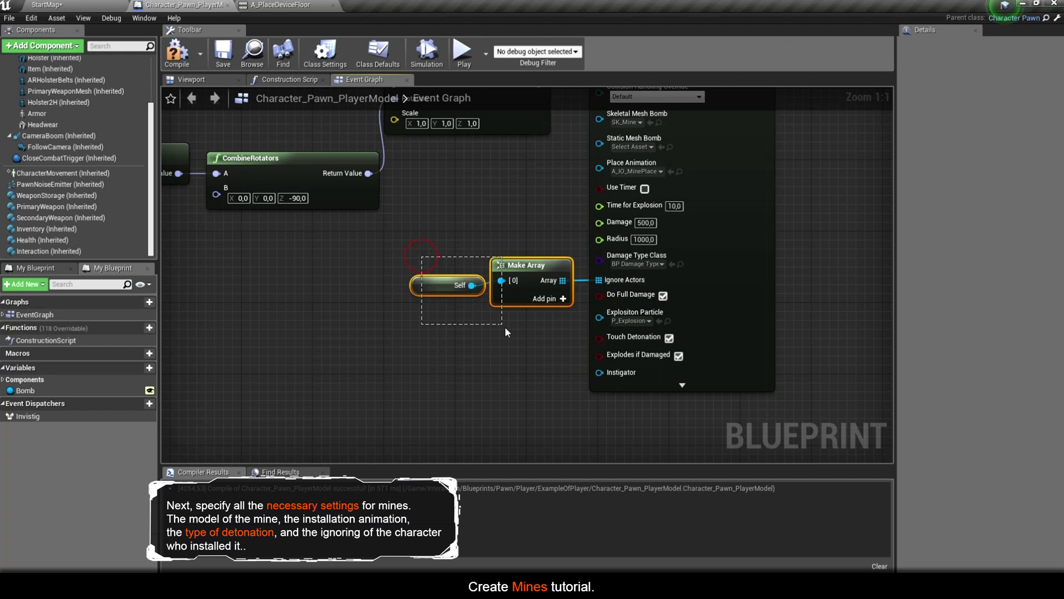
{"action": "right_click", "coordinate": [523, 279]}
{"action": "mouse_move", "coordinate": [554, 439]}
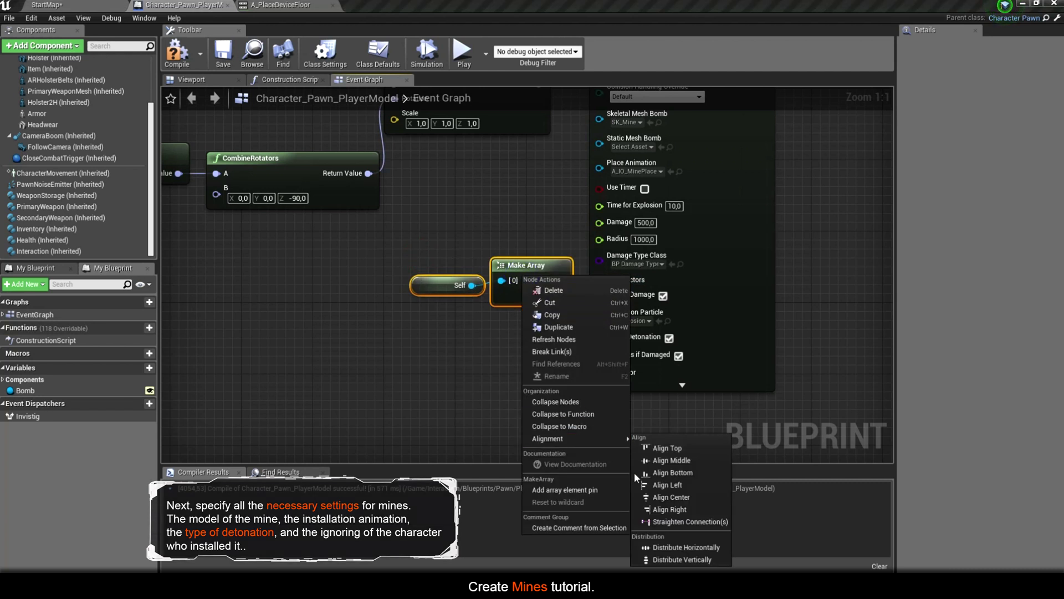
{"action": "left_click", "coordinate": [668, 521]}
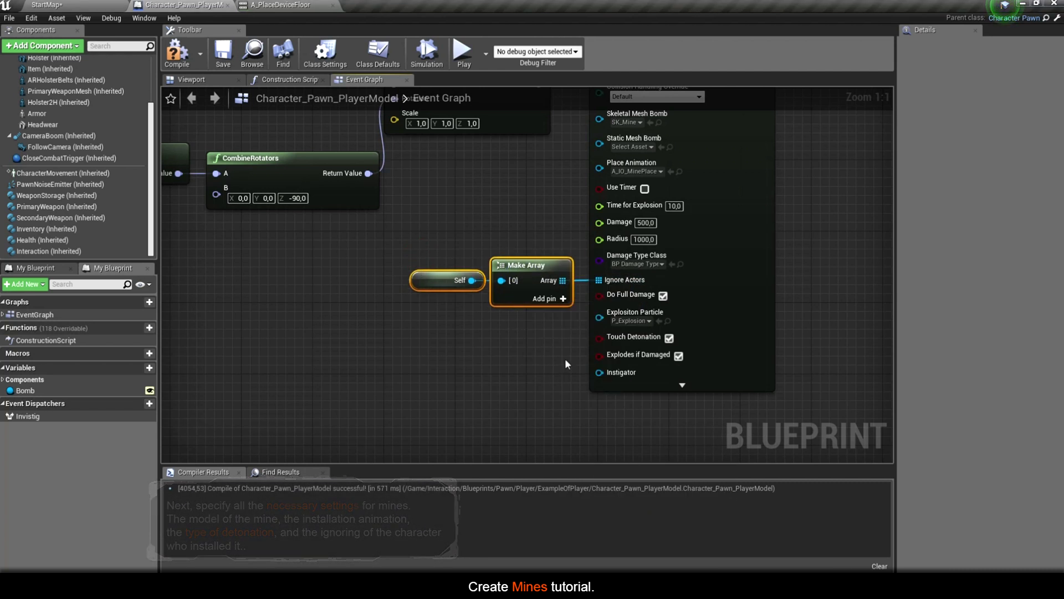
{"action": "right_click_drag", "start_coordinate": [564, 357], "coordinate": [476, 352]}
{"action": "scroll", "coordinate": [608, 333], "scroll_direction": "down", "scroll_amount": 5}
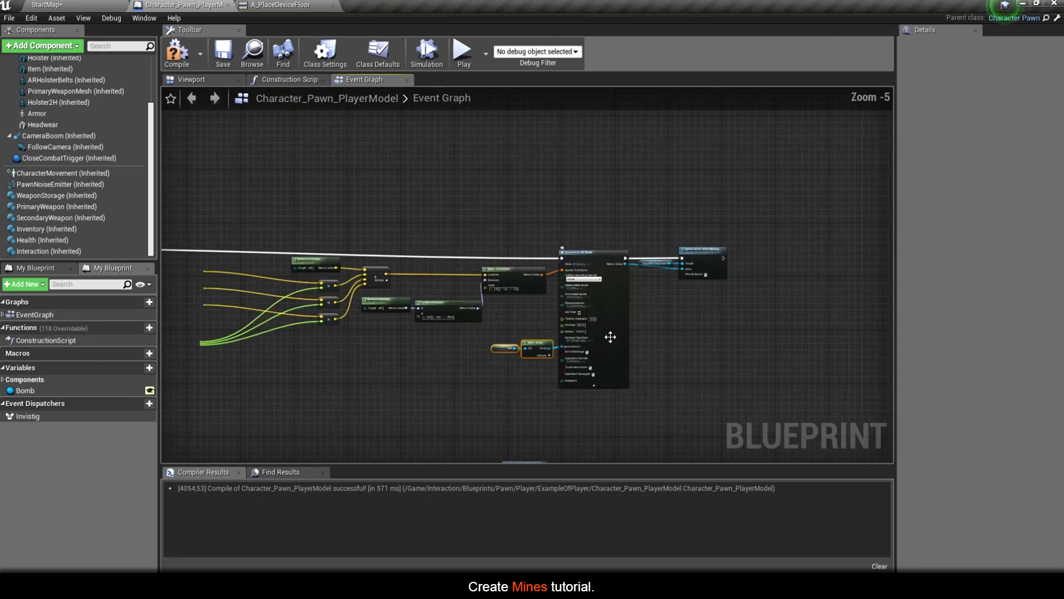
{"action": "right_click_drag", "start_coordinate": [264, 236], "coordinate": [322, 228]}
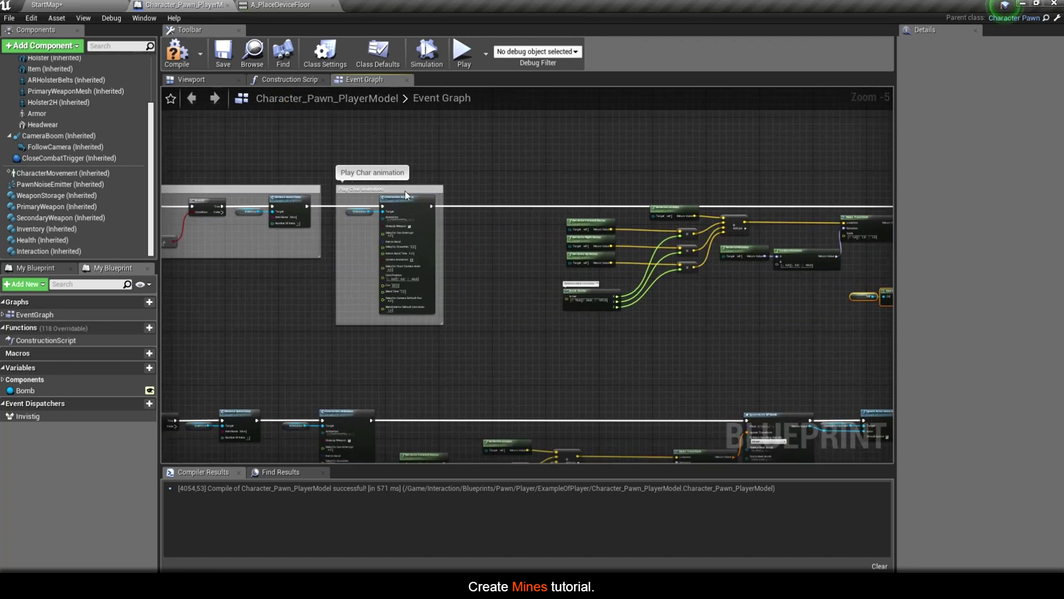
Step: Wrap the mine-spawning nodes in a comment titled 'Place mine'
{"action": "left_click_drag", "start_coordinate": [319, 197], "coordinate": [706, 367]}
{"action": "right_click", "coordinate": [720, 295]}
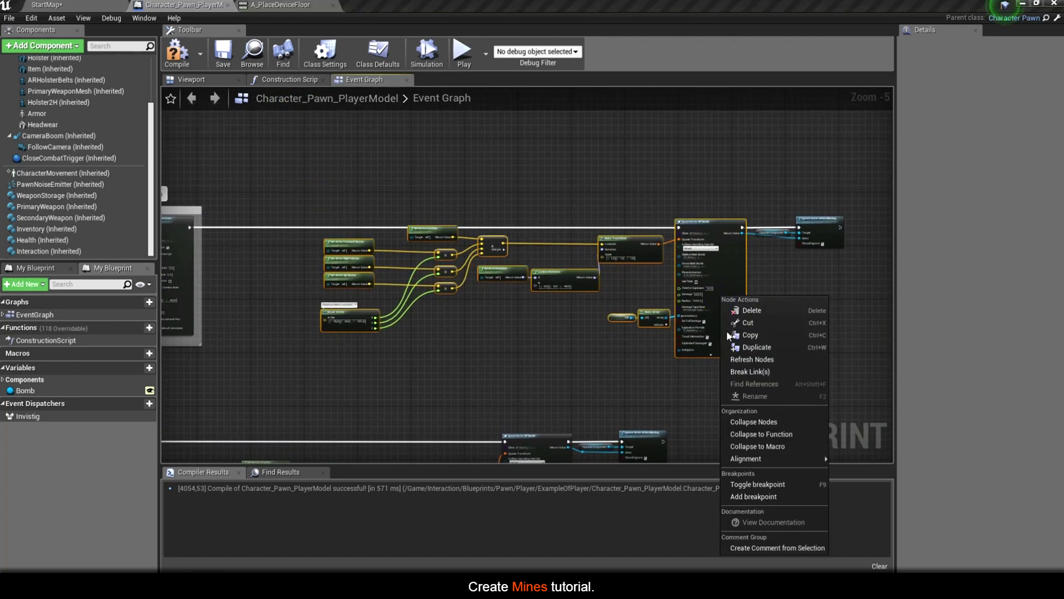
{"action": "left_click", "coordinate": [758, 550]}
{"action": "type", "text": "Place mine"}
{"action": "key", "text": "Return"}
Step: Start a 'Pawn capsule ignore' comment around the Ignore Actor when Moving node
{"action": "right_click_drag", "start_coordinate": [440, 332], "coordinate": [172, 310]}
{"action": "left_click", "coordinate": [558, 216]}
{"action": "left_click_drag", "start_coordinate": [558, 215], "coordinate": [598, 215]}
{"action": "right_click", "coordinate": [590, 208]}
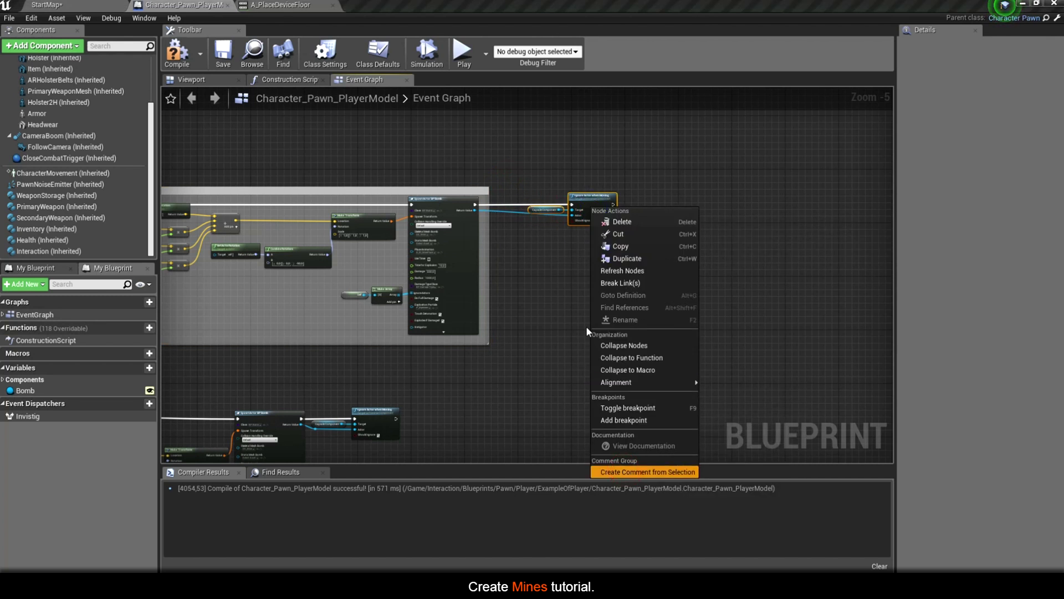
{"action": "type", "text": "cPawn capsule ignore"}
Step: Commit the 'Pawn capsule ignore' comment, then compile and save the player blueprint
{"action": "key", "text": "Return"}
{"action": "scroll", "coordinate": [513, 285], "scroll_direction": "up", "scroll_amount": 1}
{"action": "scroll", "coordinate": [439, 296], "scroll_direction": "up", "scroll_amount": 1}
{"action": "scroll", "coordinate": [373, 314], "scroll_direction": "down", "scroll_amount": 2}
{"action": "right_click_drag", "start_coordinate": [373, 314], "coordinate": [371, 283]}
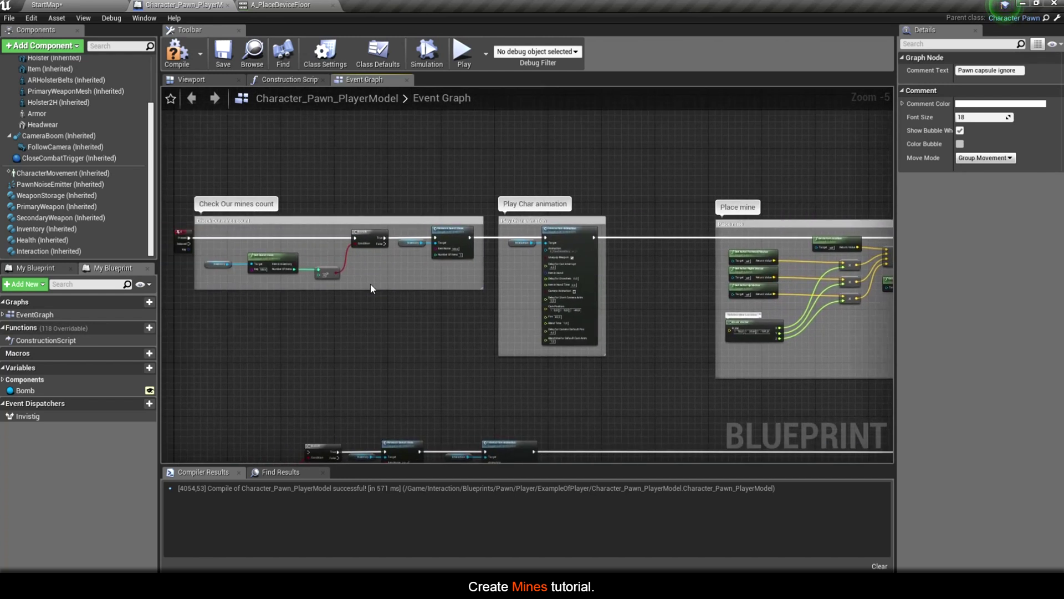
{"action": "left_click", "coordinate": [177, 53]}
{"action": "left_click", "coordinate": [223, 52]}
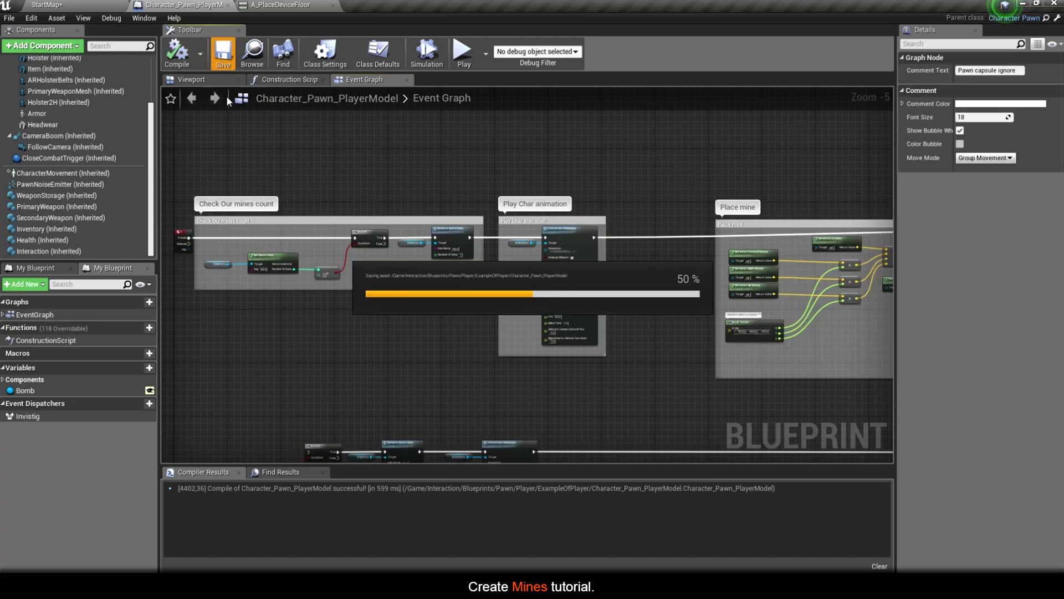
Step: Play StartMap, pick up the mine item, and shoot the enemy near the mine
{"action": "left_click", "coordinate": [76, 8]}
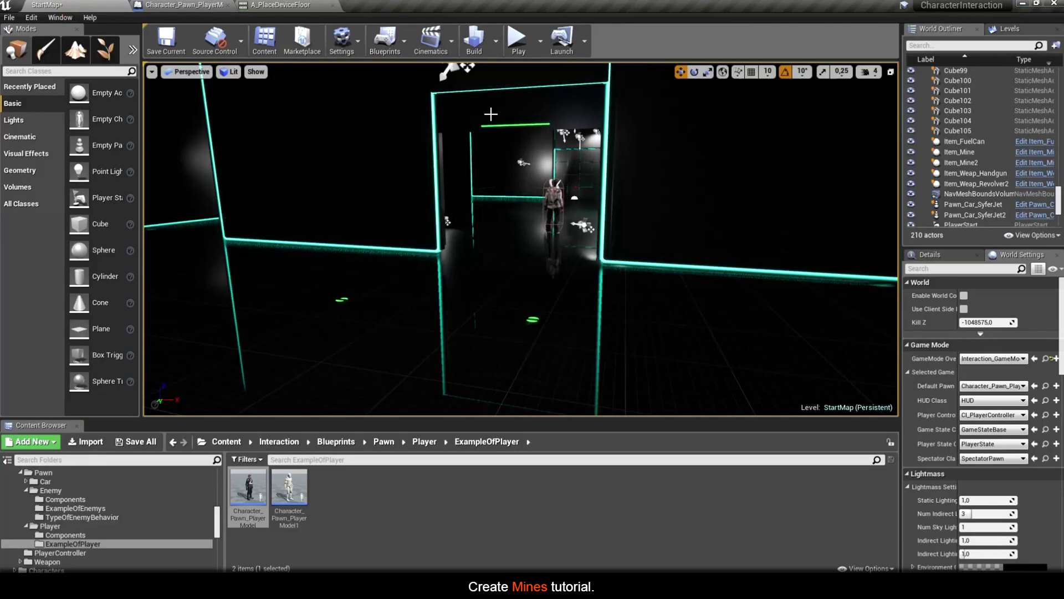
{"action": "left_click", "coordinate": [518, 37]}
{"action": "left_click", "coordinate": [525, 181]}
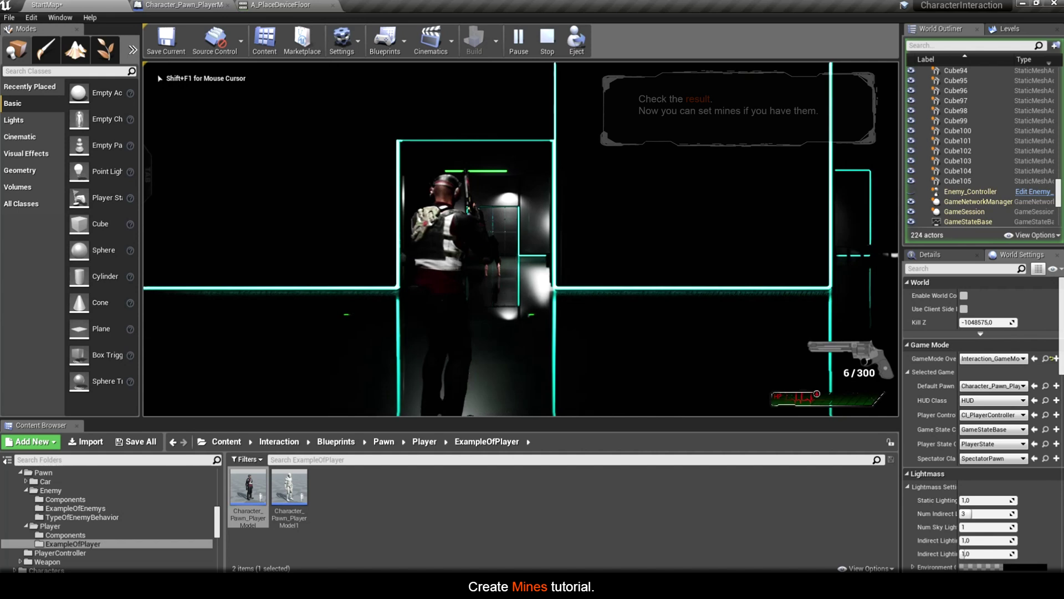
{"action": "key", "text": "w"}
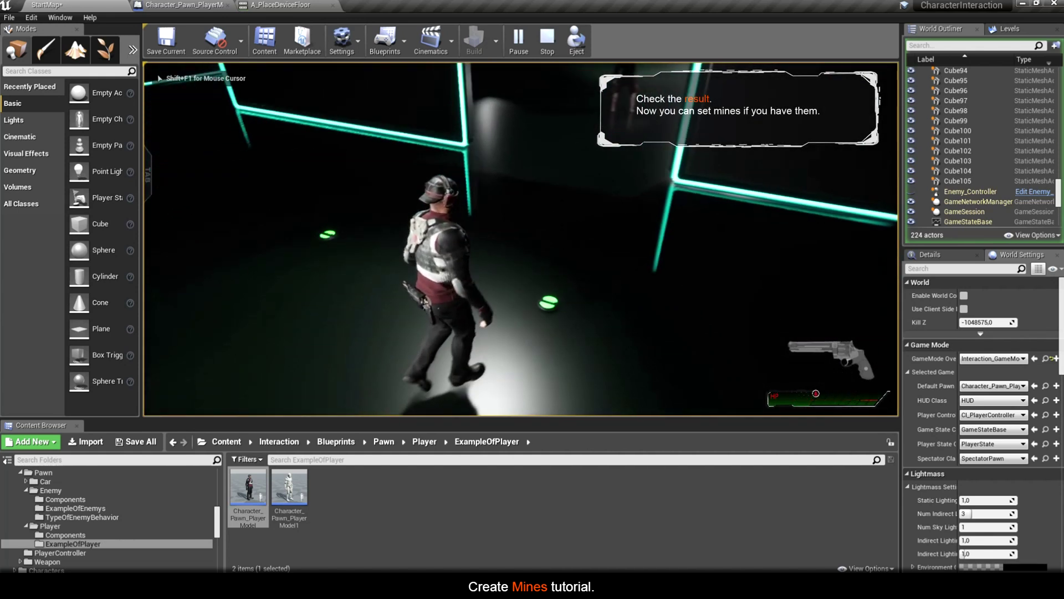
{"action": "key", "text": "w"}
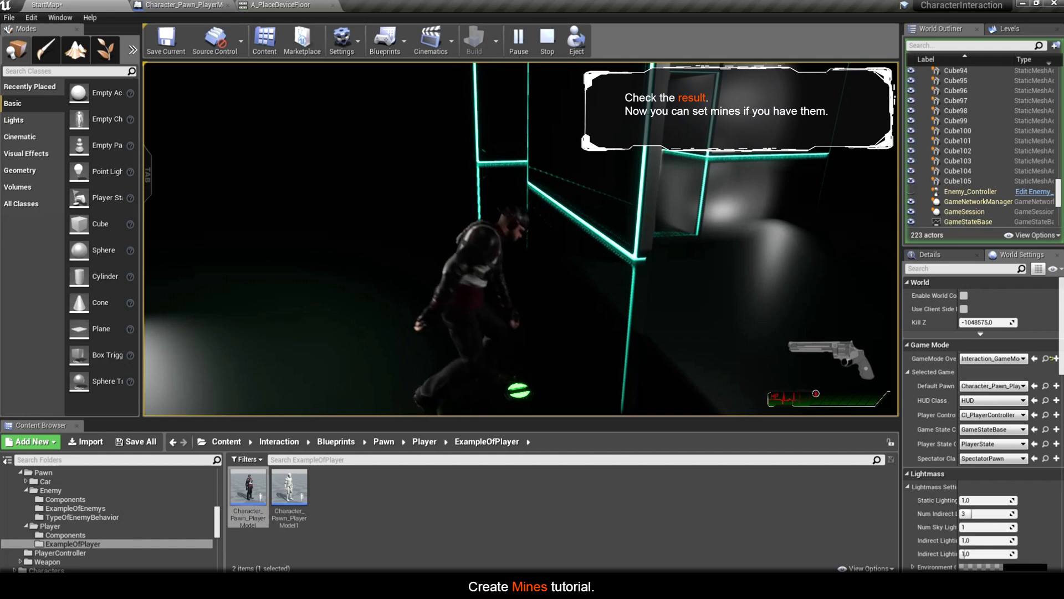
{"action": "key", "text": "F11"}
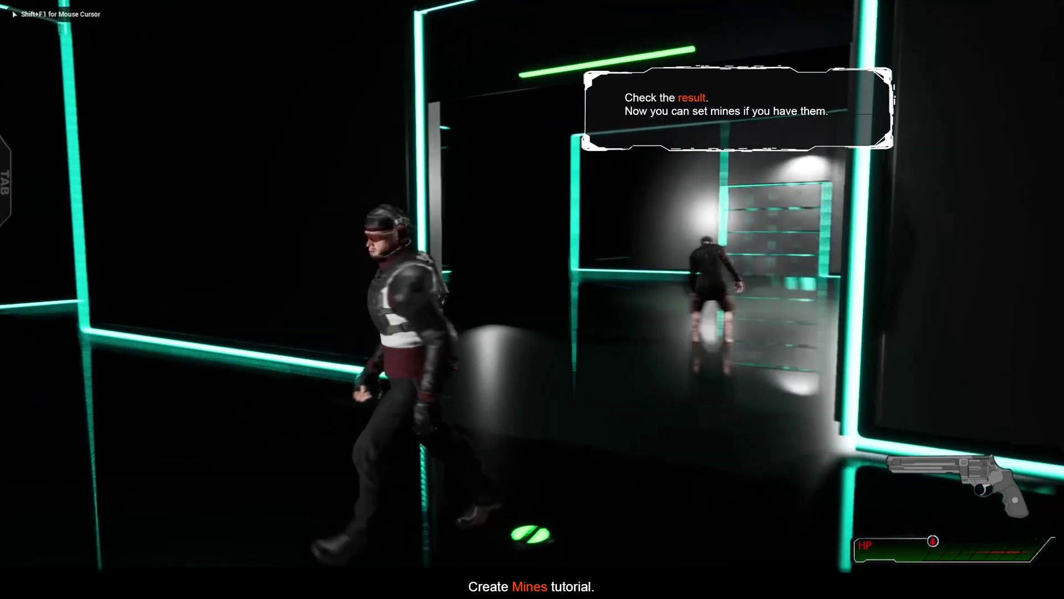
{"action": "left_click", "coordinate": [533, 286]}
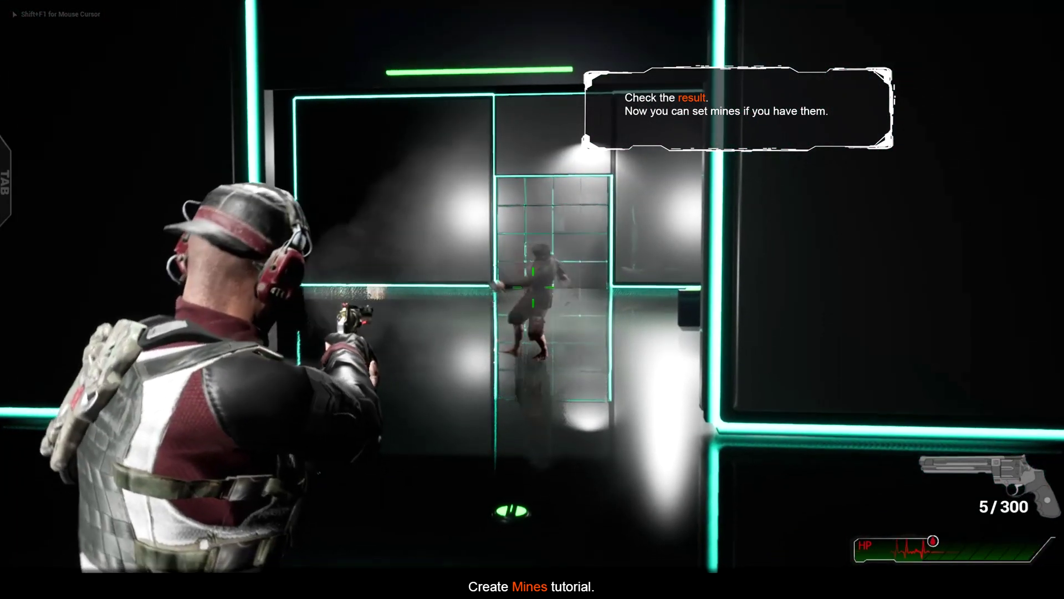
{"action": "key", "text": "s"}
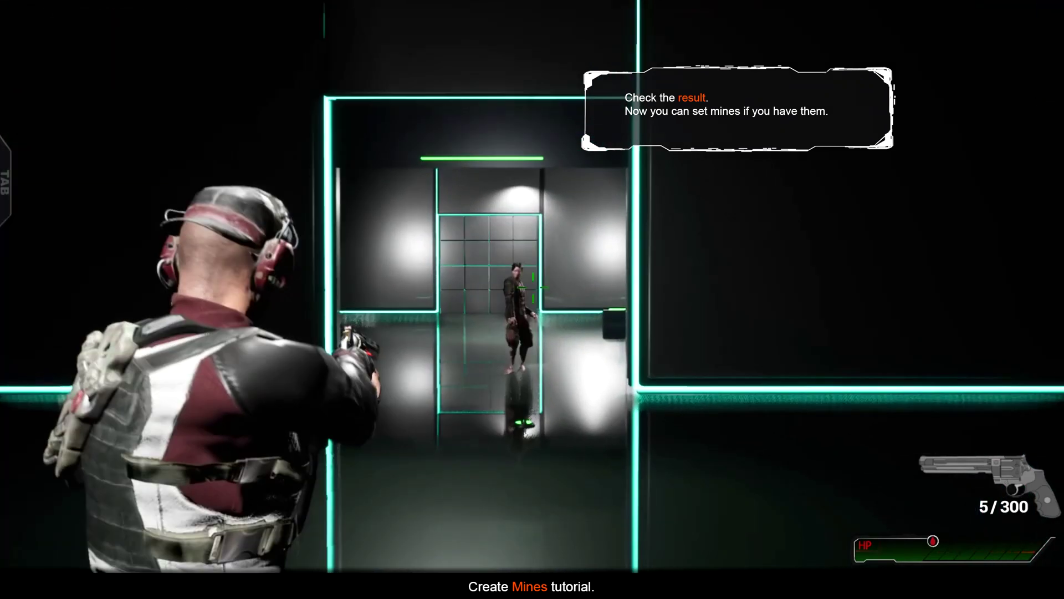
{"action": "key", "text": "w"}
{"action": "key", "text": "r"}
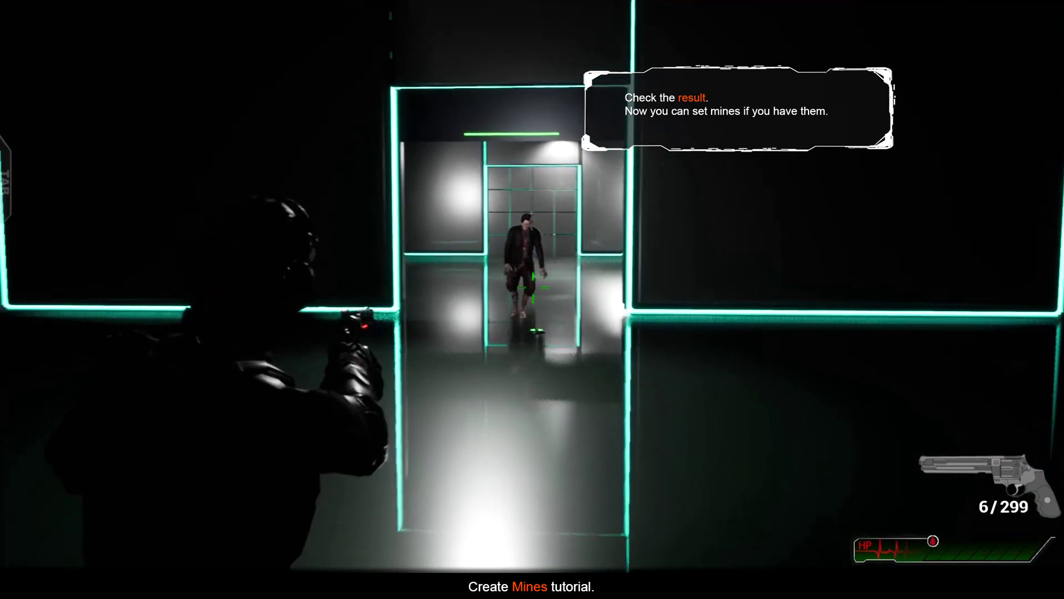
{"action": "key", "text": "s"}
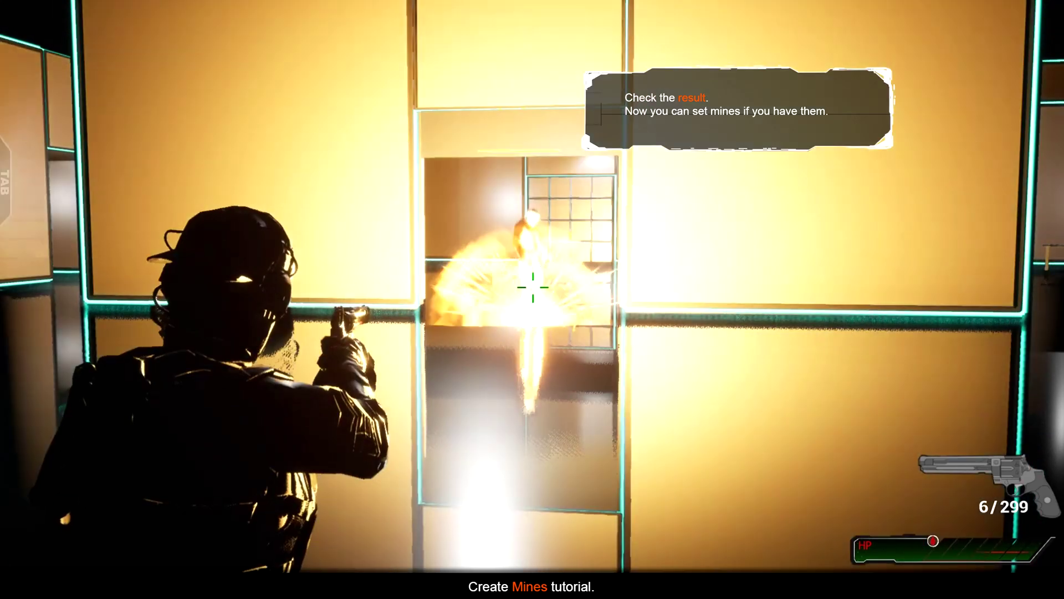
{"action": "left_click", "coordinate": [534, 288]}
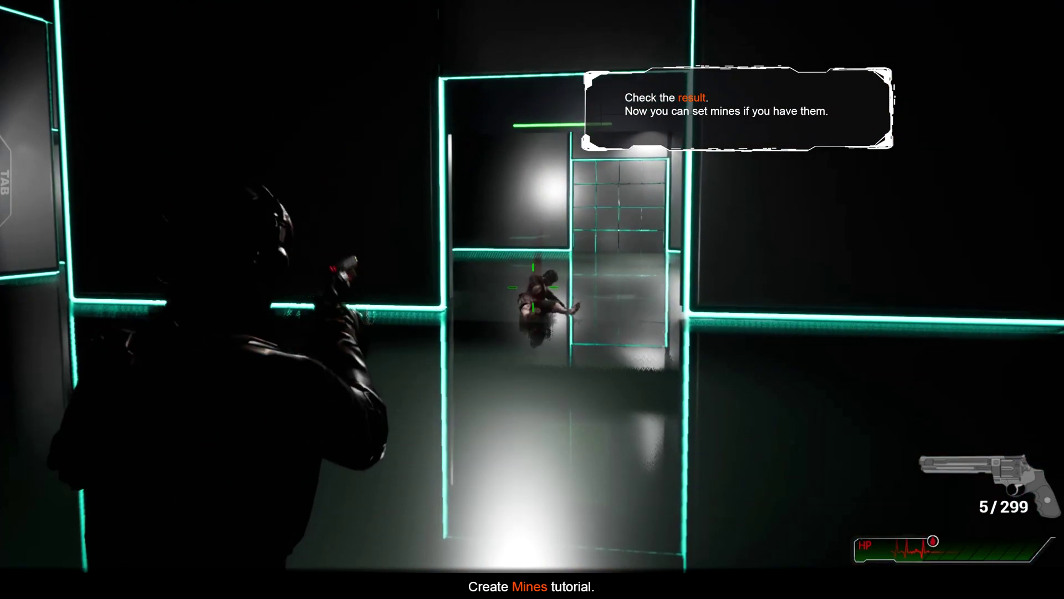
{"action": "key", "text": "w"}
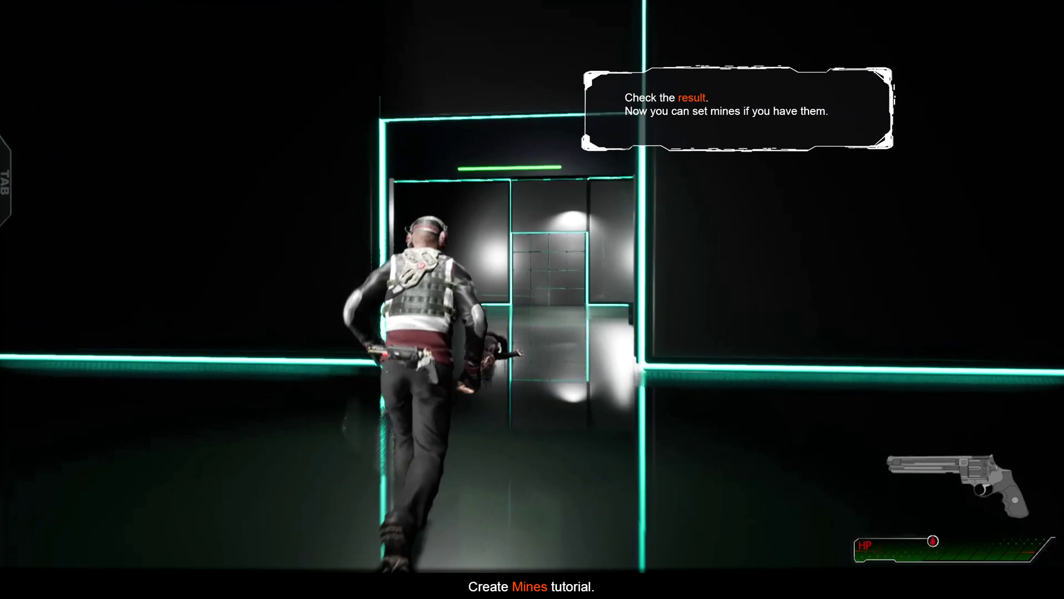
Step: Crouch, place a mine on the floor with G, and shoot it to detonate
{"action": "key", "text": "c"}
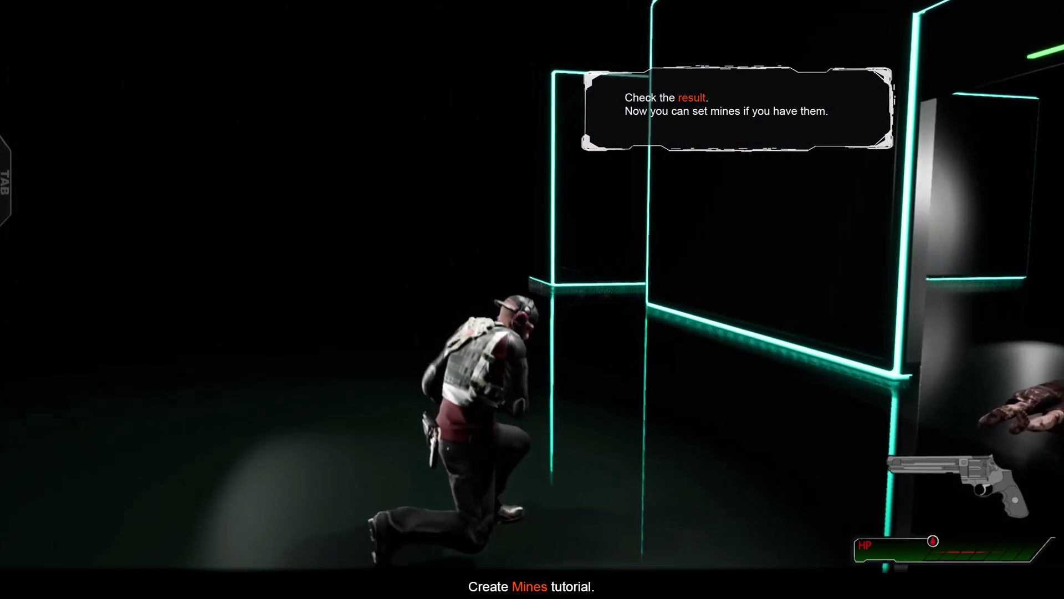
{"action": "key", "text": "g"}
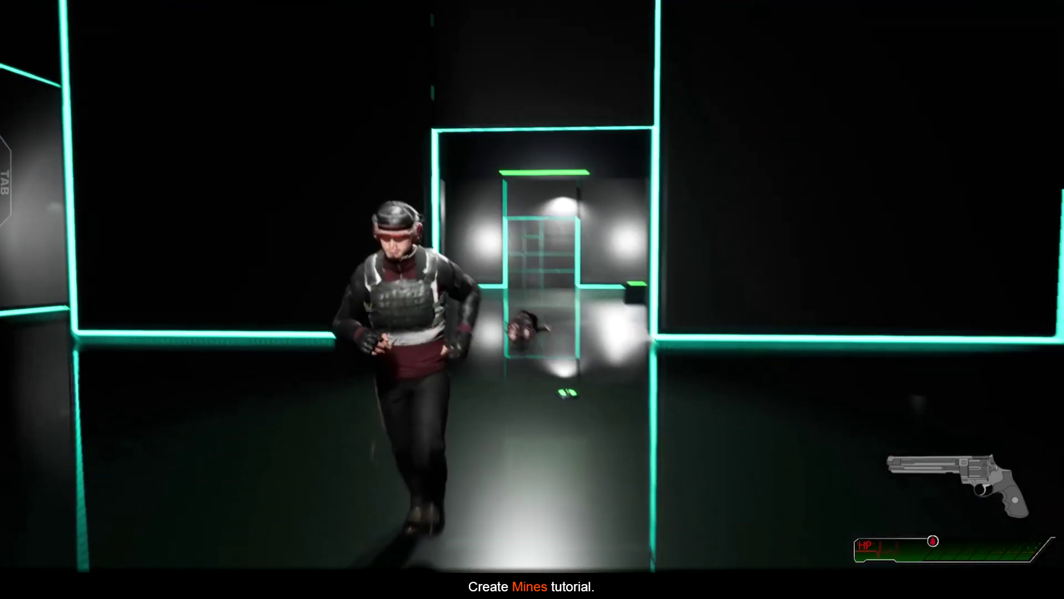
{"action": "right_click", "coordinate": [533, 287]}
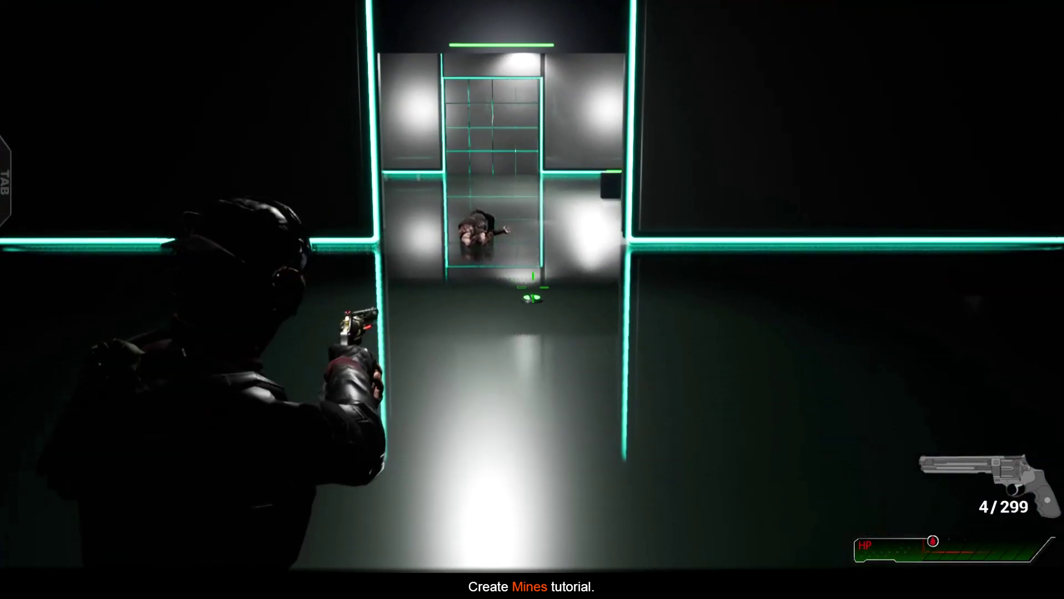
{"action": "left_click", "coordinate": [533, 287]}
{"action": "left_click", "coordinate": [532, 287]}
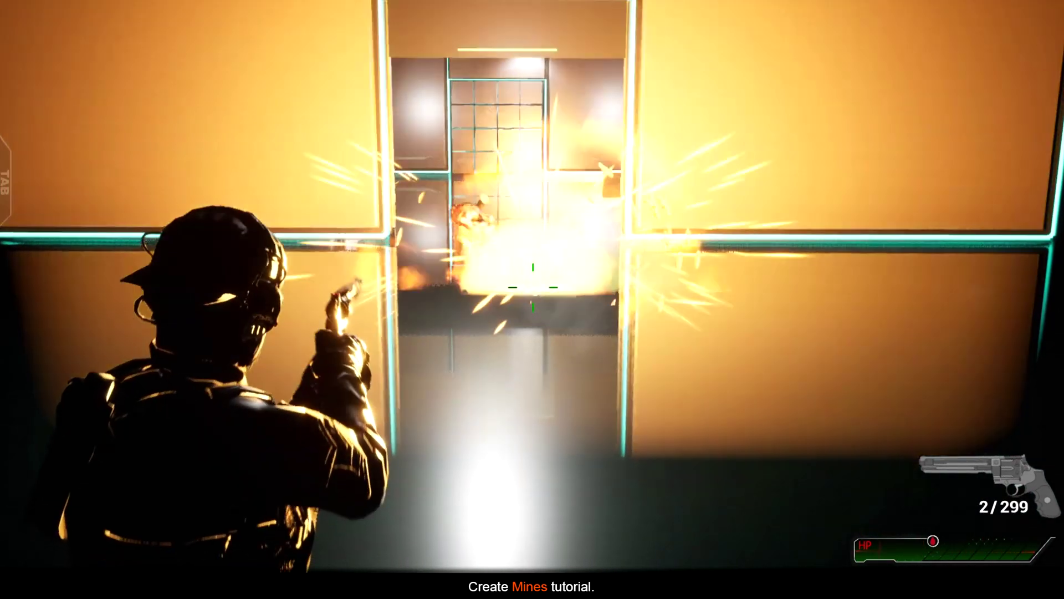
{"action": "key", "text": "w"}
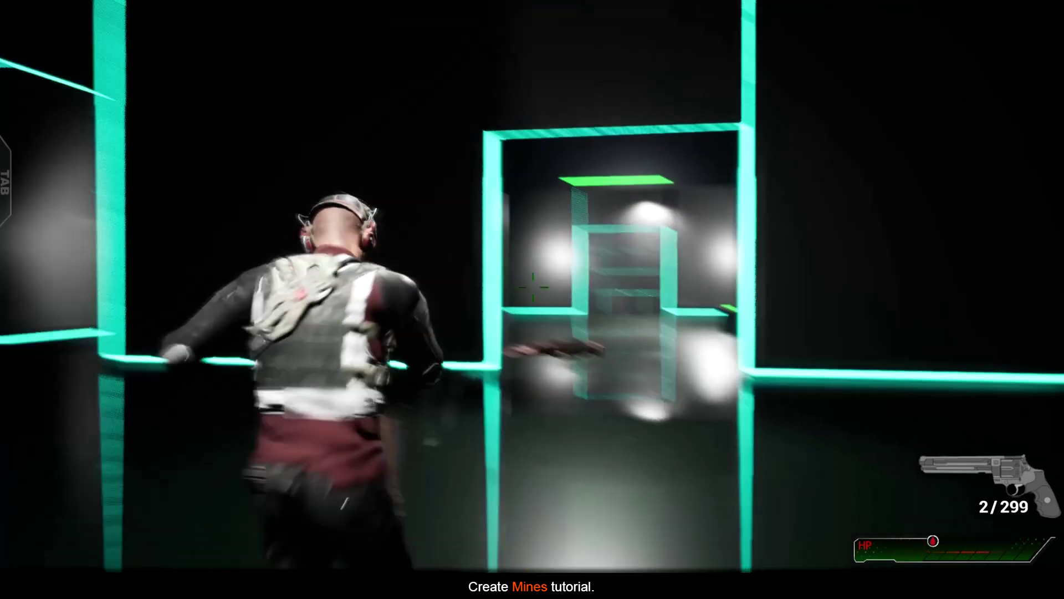
{"action": "key", "text": "r"}
{"action": "key", "text": "w"}
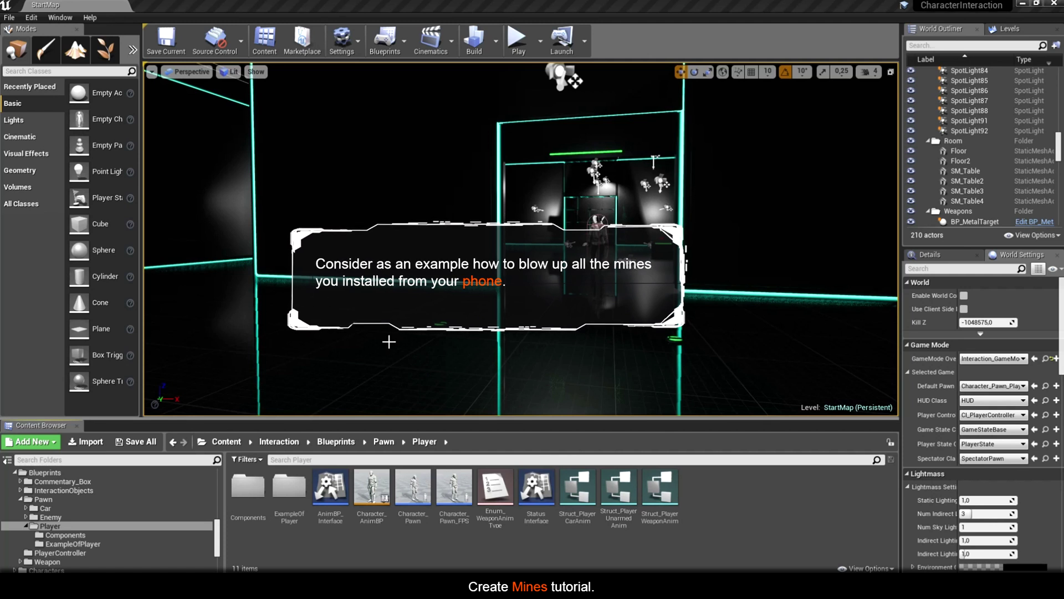
Step: Open the Character_Pawn_PlayerModel blueprint from the ExampleOfPlayer folder
{"action": "double_click", "coordinate": [288, 491]}
{"action": "double_click", "coordinate": [258, 502]}
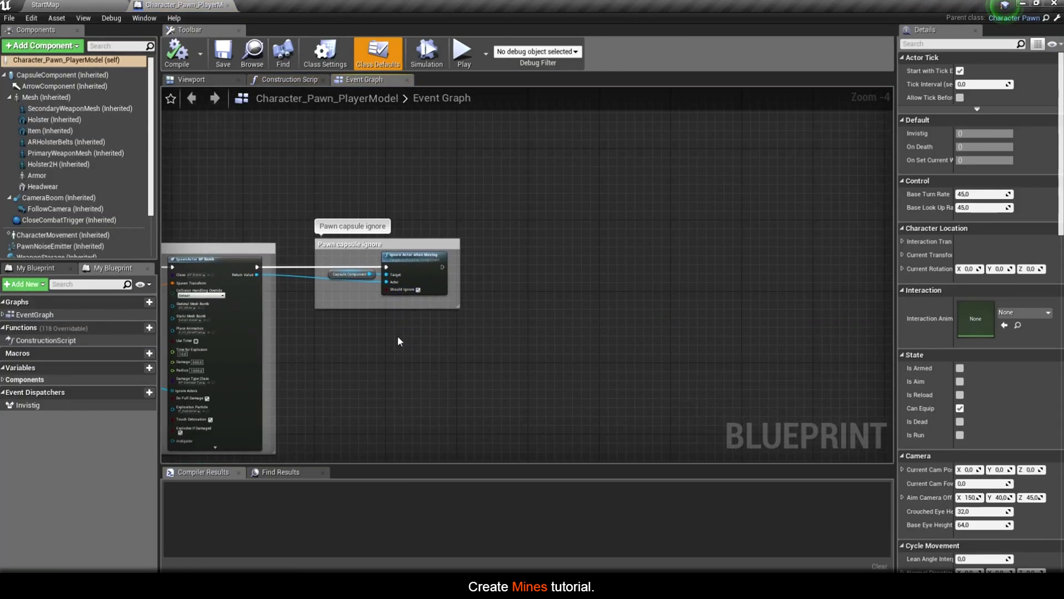
{"action": "scroll", "coordinate": [398, 340], "scroll_direction": "up", "scroll_amount": 1}
{"action": "right_click_drag", "start_coordinate": [340, 289], "coordinate": [379, 257]}
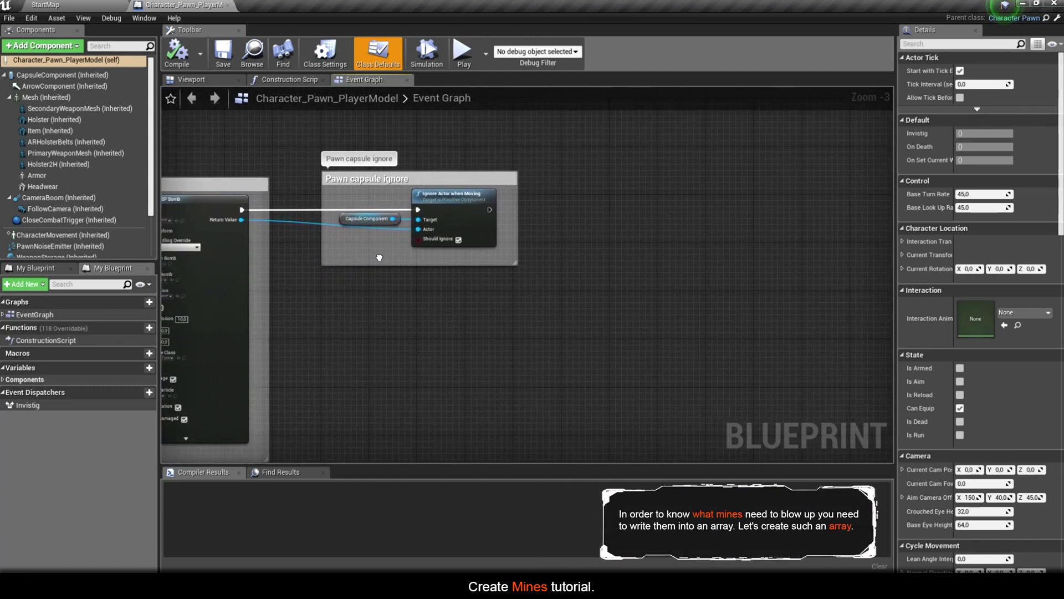
Step: Create a MyMines variable typed as an array of BP Bomb object references
{"action": "left_click", "coordinate": [137, 369]}
{"action": "type", "text": "MyMines"}
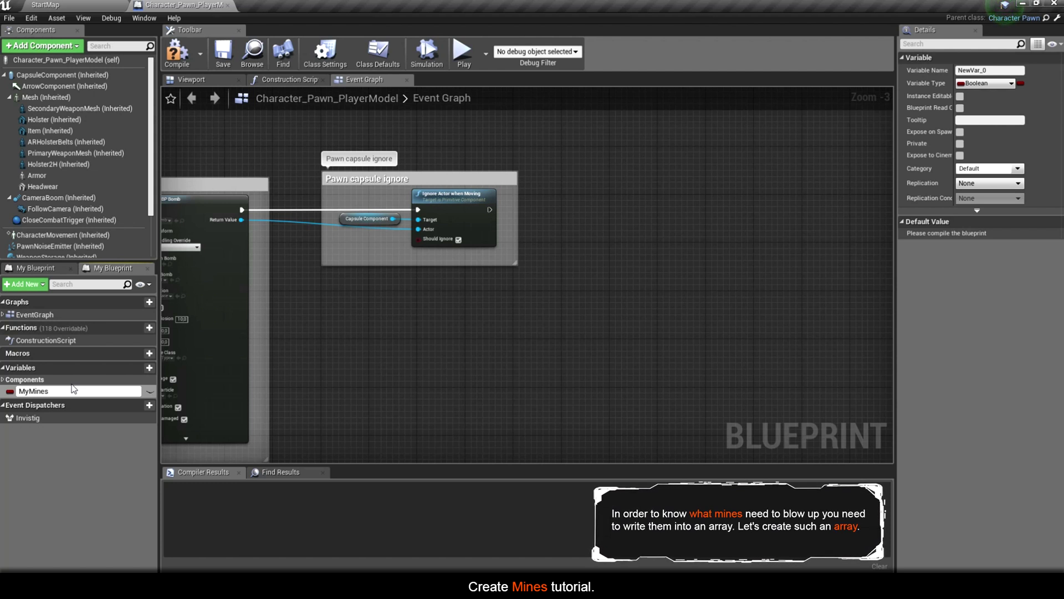
{"action": "key", "text": "Return"}
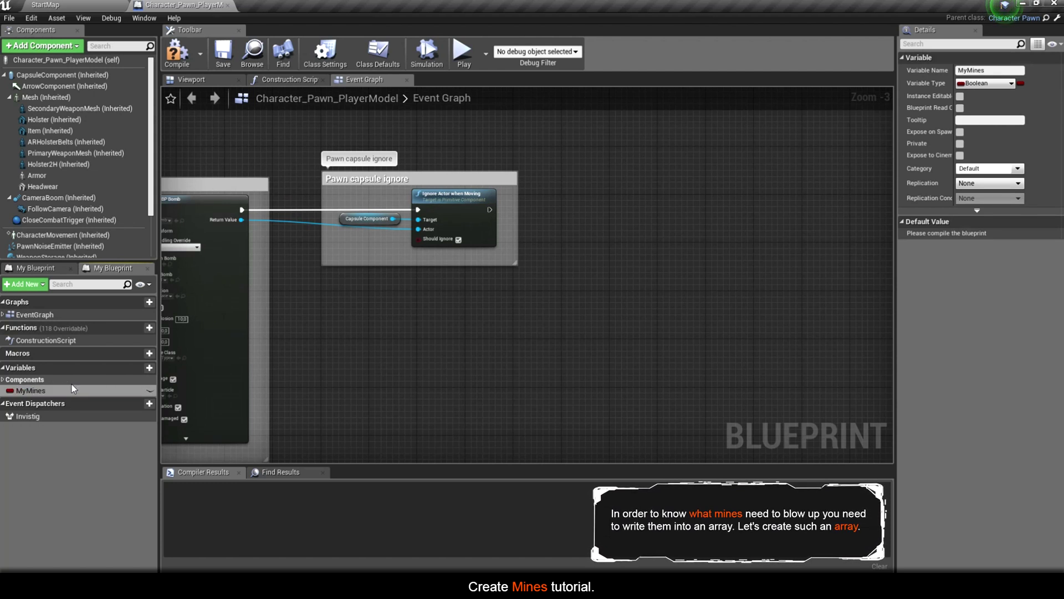
{"action": "left_click", "coordinate": [1003, 84]}
{"action": "left_click", "coordinate": [912, 99]}
{"action": "type", "text": "bp"}
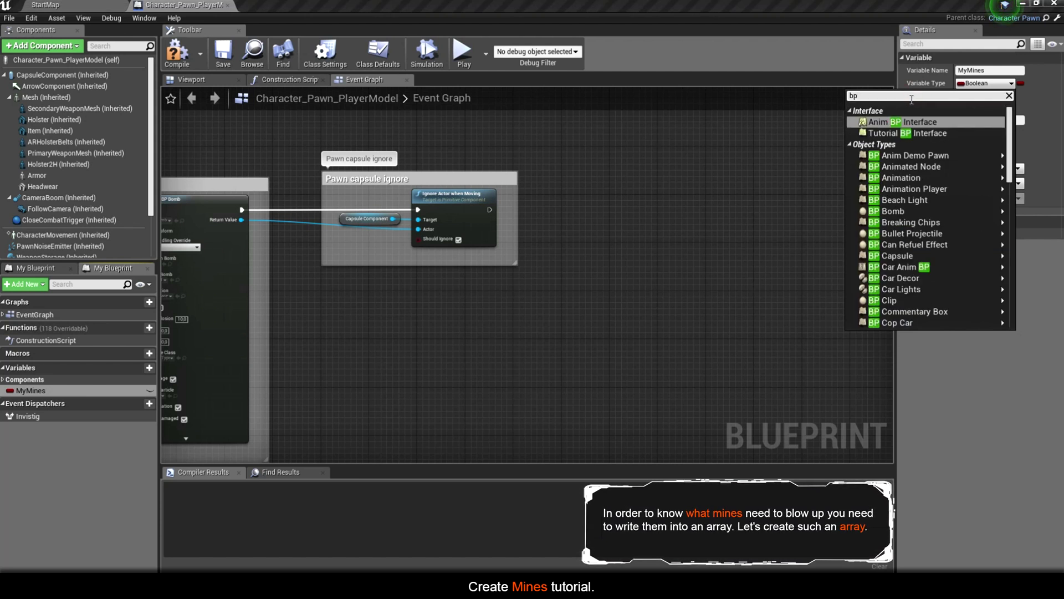
{"action": "type", "text": "_bo"}
{"action": "mouse_move", "coordinate": [886, 126]}
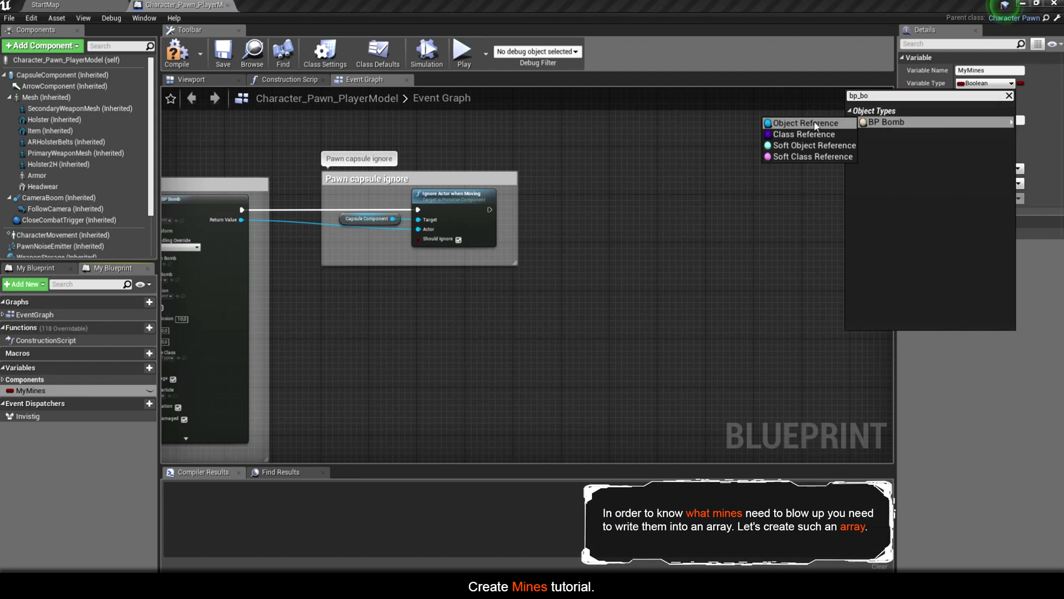
{"action": "left_click", "coordinate": [823, 119]}
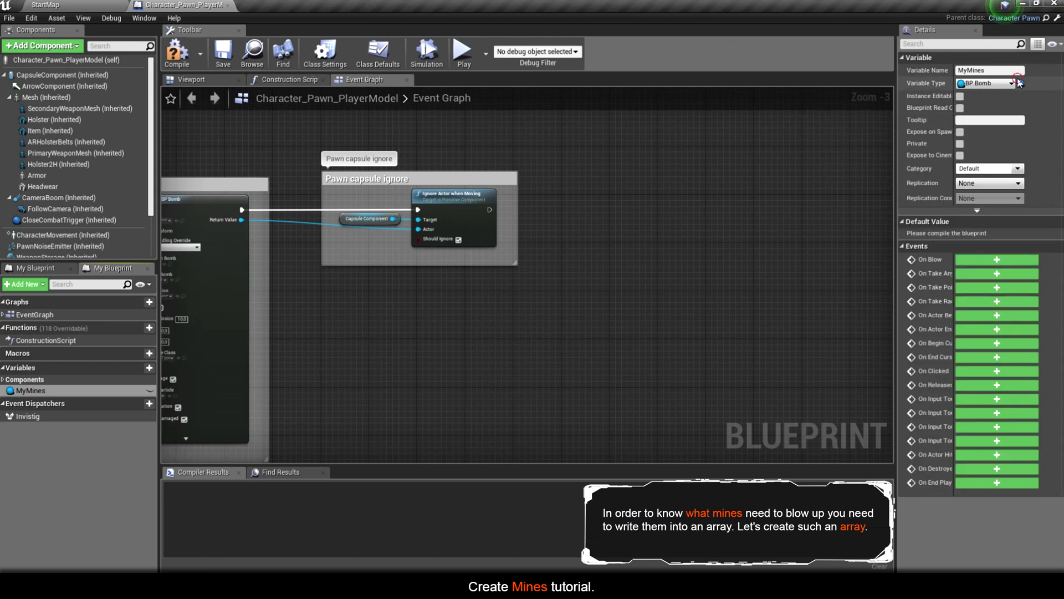
{"action": "left_click", "coordinate": [1021, 84]}
{"action": "left_click", "coordinate": [1021, 105]}
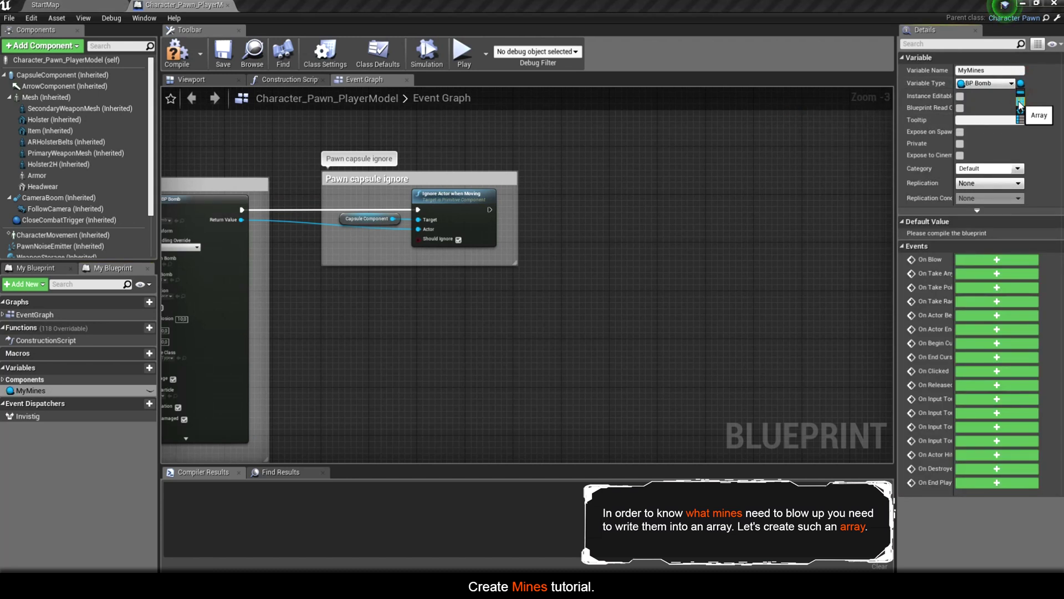
Step: Place a My Mines getter in the graph and attach an array ADD node
{"action": "right_click_drag", "start_coordinate": [565, 234], "coordinate": [538, 254]}
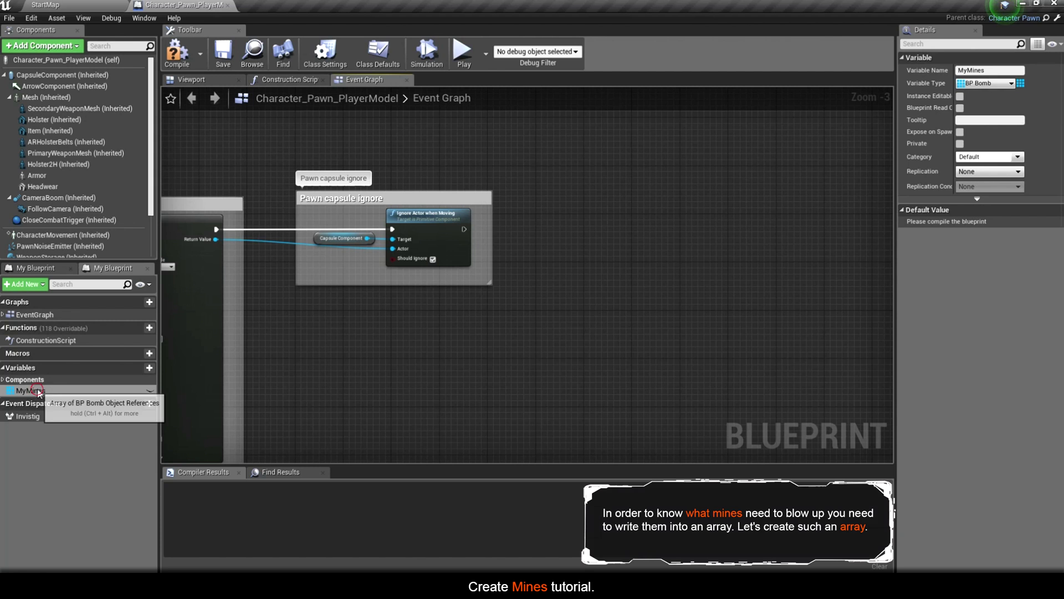
{"action": "mouse_move", "coordinate": [37, 392]}
{"action": "left_mouse_down", "text": "ctrl"}
{"action": "mouse_move", "coordinate": [428, 309]}
{"action": "mouse_move", "coordinate": [482, 311]}
{"action": "left_mouse_up", "text": "ctrl"}
{"action": "type", "text": "add"}
{"action": "key", "text": "Return"}
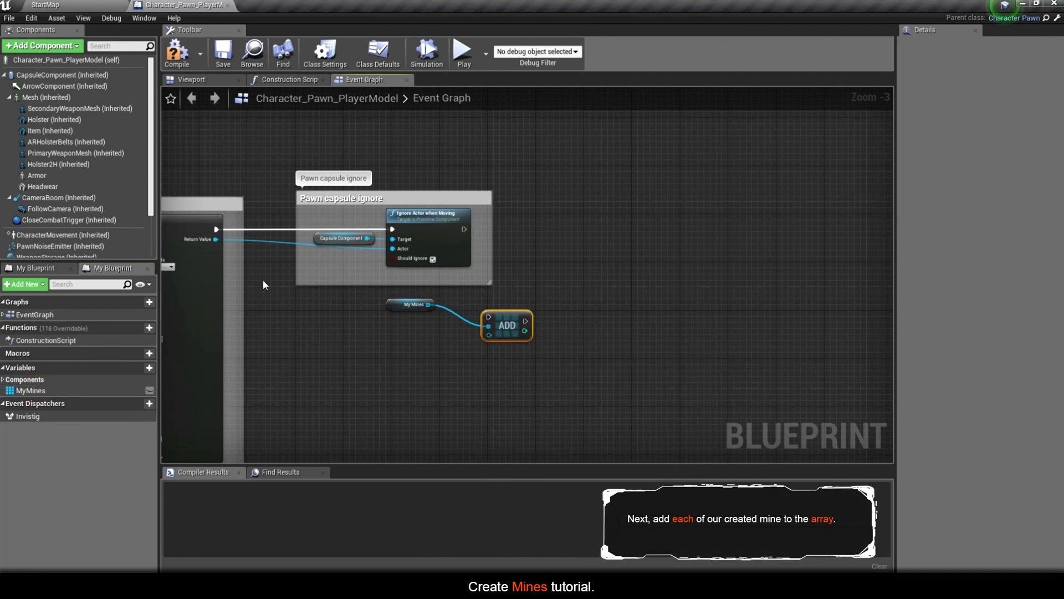
Step: Add the spawned bomb to My Mines via ADD, run after Ignore Actor when Moving
{"action": "mouse_move", "coordinate": [214, 240]}
{"action": "left_mouse_down"}
{"action": "mouse_move", "coordinate": [479, 335]}
{"action": "mouse_move", "coordinate": [621, 243]}
{"action": "left_mouse_up"}
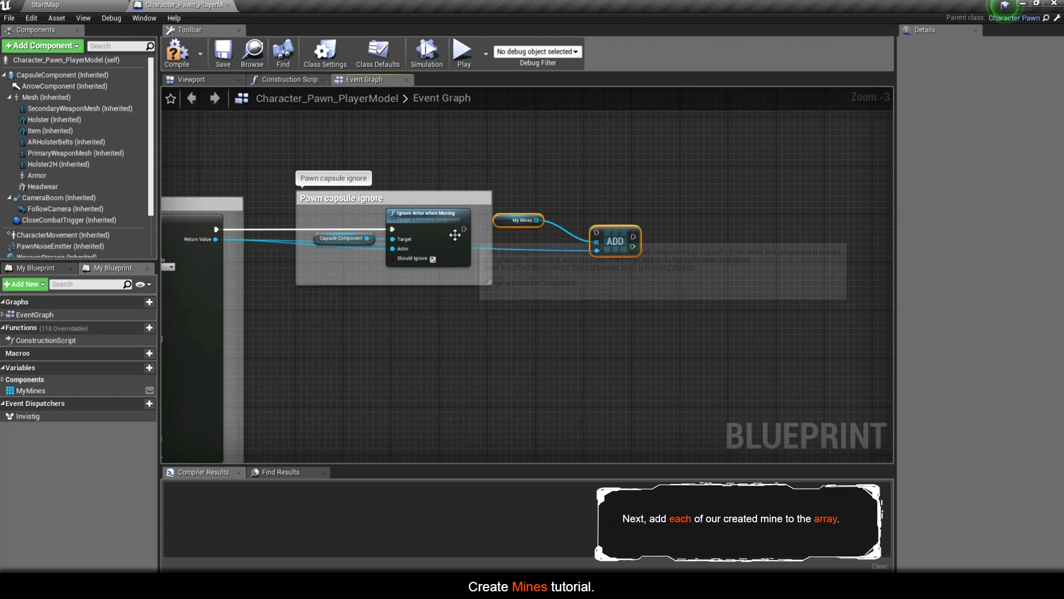
{"action": "left_click_drag", "start_coordinate": [464, 229], "coordinate": [597, 235]}
{"action": "left_click_drag", "start_coordinate": [513, 224], "coordinate": [543, 251]}
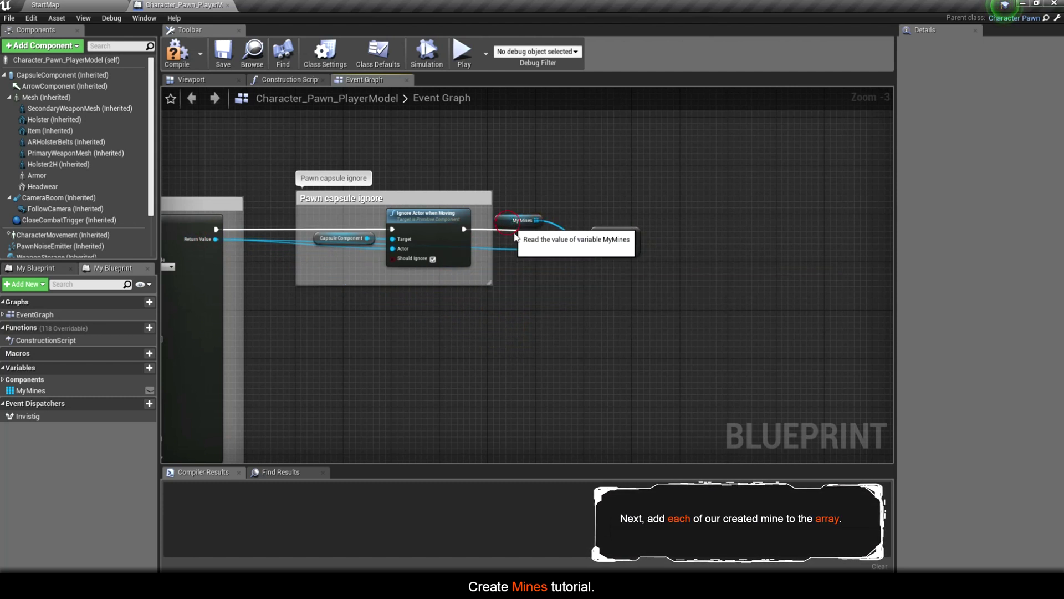
{"action": "right_click_drag", "start_coordinate": [533, 247], "coordinate": [628, 234]}
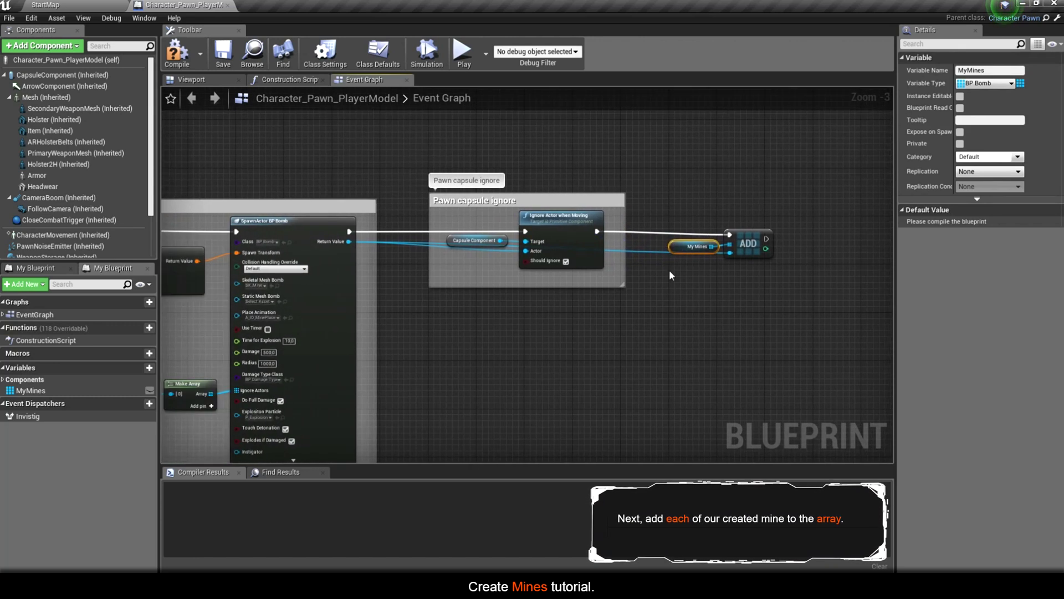
{"action": "scroll", "coordinate": [609, 277], "scroll_direction": "down", "scroll_amount": 3}
{"action": "mouse_move", "coordinate": [302, 261]}
{"action": "right_mouse_down"}
{"action": "mouse_move", "coordinate": [417, 313]}
{"action": "mouse_move", "coordinate": [372, 312]}
{"action": "right_mouse_up"}
{"action": "scroll", "coordinate": [417, 313], "scroll_direction": "up", "scroll_amount": 3}
{"action": "right_click", "coordinate": [417, 240]}
Step: Add a key 4 press event that triggers the Interaction Animation node
{"action": "type", "text": "4"}
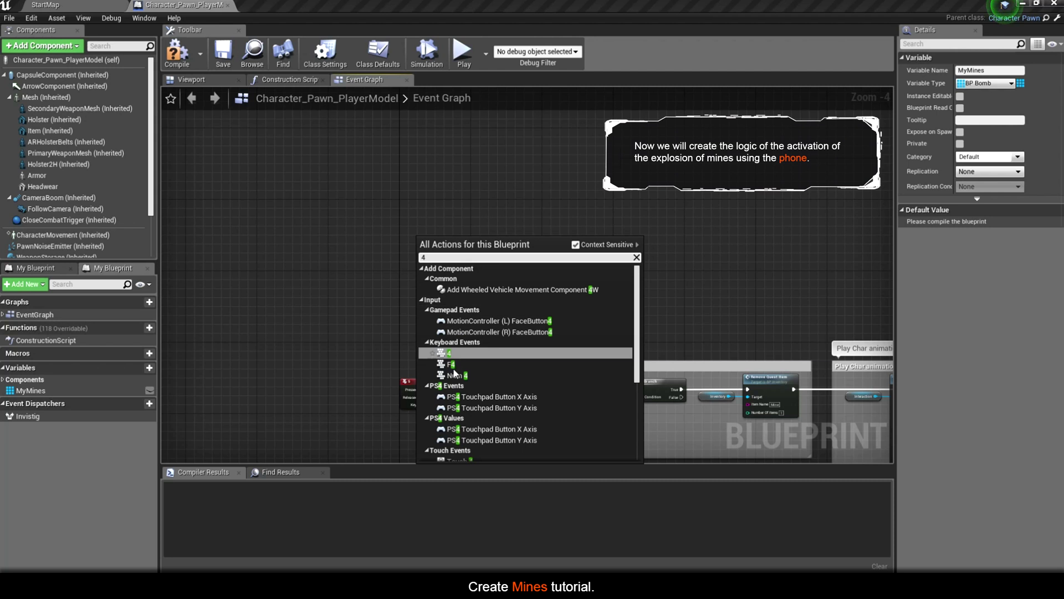
{"action": "left_click", "coordinate": [449, 359]}
{"action": "left_click_drag", "start_coordinate": [420, 251], "coordinate": [401, 193]}
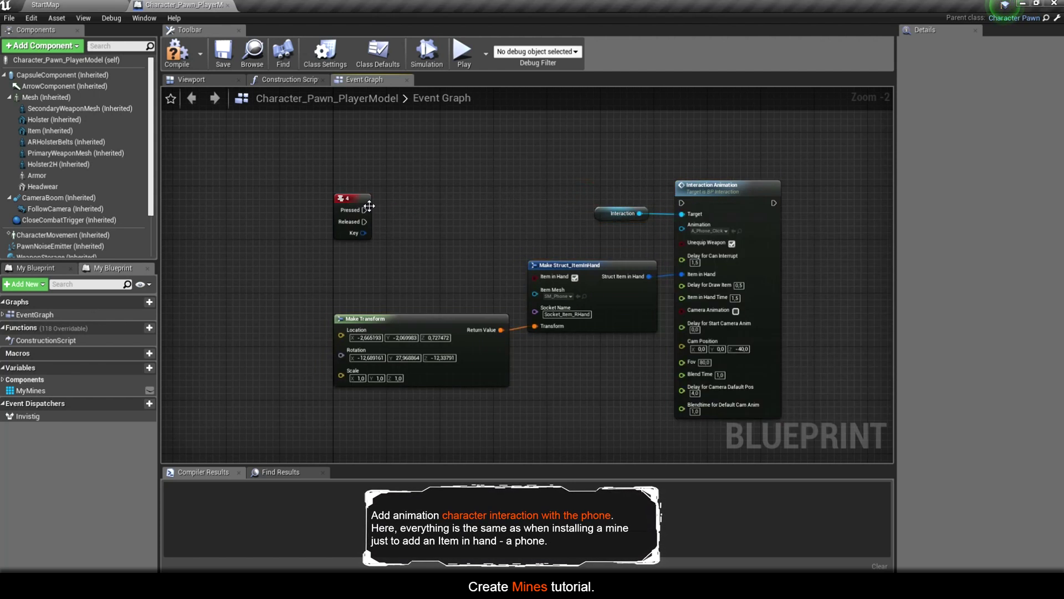
{"action": "left_click_drag", "start_coordinate": [508, 214], "coordinate": [683, 204]}
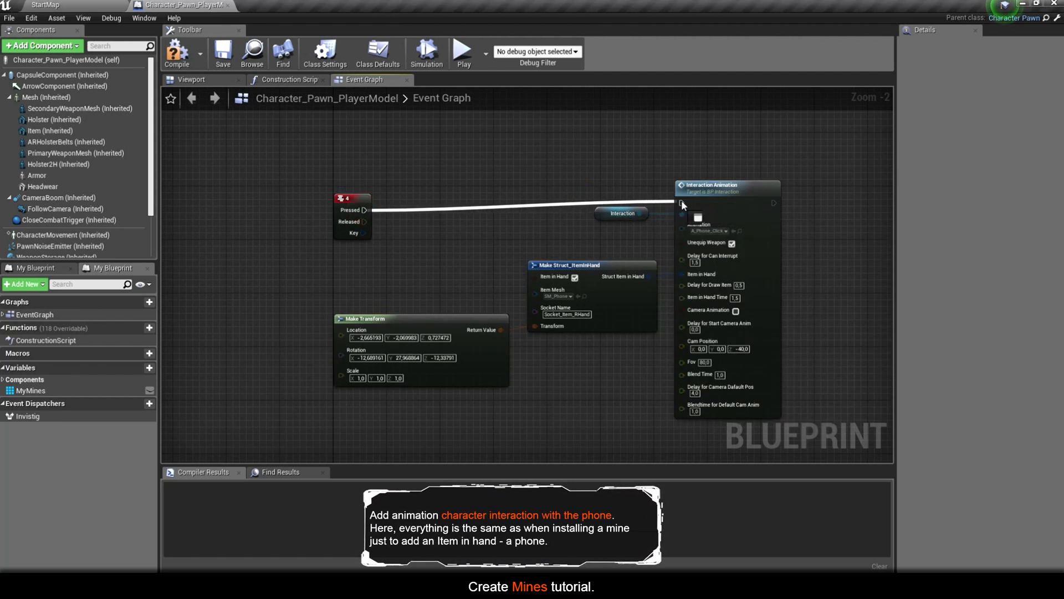
Step: Inspect the Interaction Animation node's A_Phone_Click animation and SM_Phone in-hand settings
{"action": "left_click", "coordinate": [338, 223]}
{"action": "scroll", "coordinate": [425, 268], "scroll_direction": "up", "scroll_amount": 1}
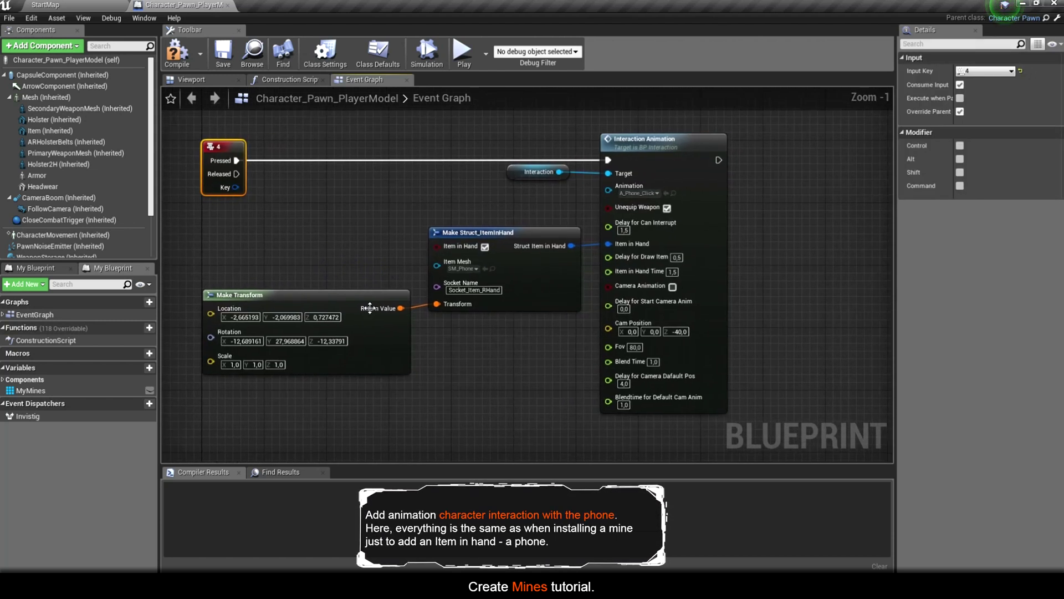
{"action": "right_click_drag", "start_coordinate": [499, 321], "coordinate": [342, 334]}
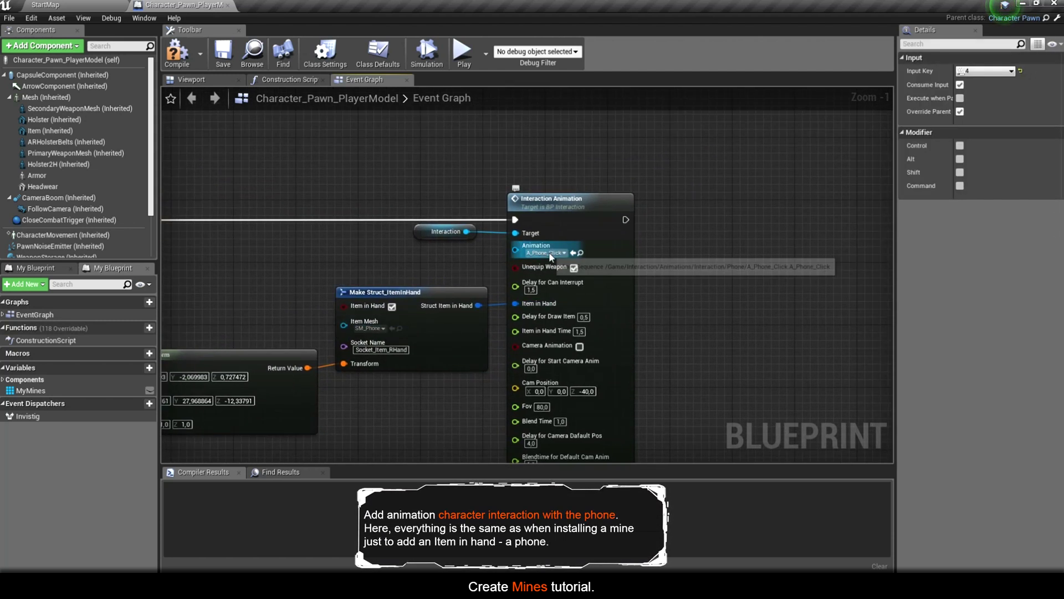
{"action": "right_click_drag", "start_coordinate": [580, 255], "coordinate": [577, 227]}
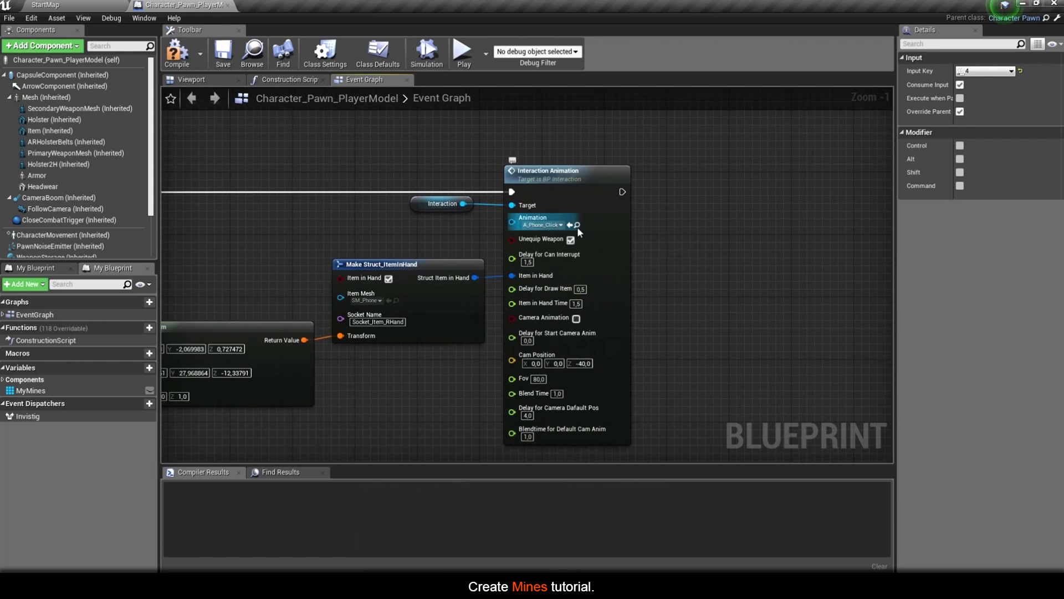
{"action": "left_click", "coordinate": [577, 226]}
Step: Preview A_Phone_Click in the animation editor, then return to the player Event Graph
{"action": "double_click", "coordinate": [242, 503]}
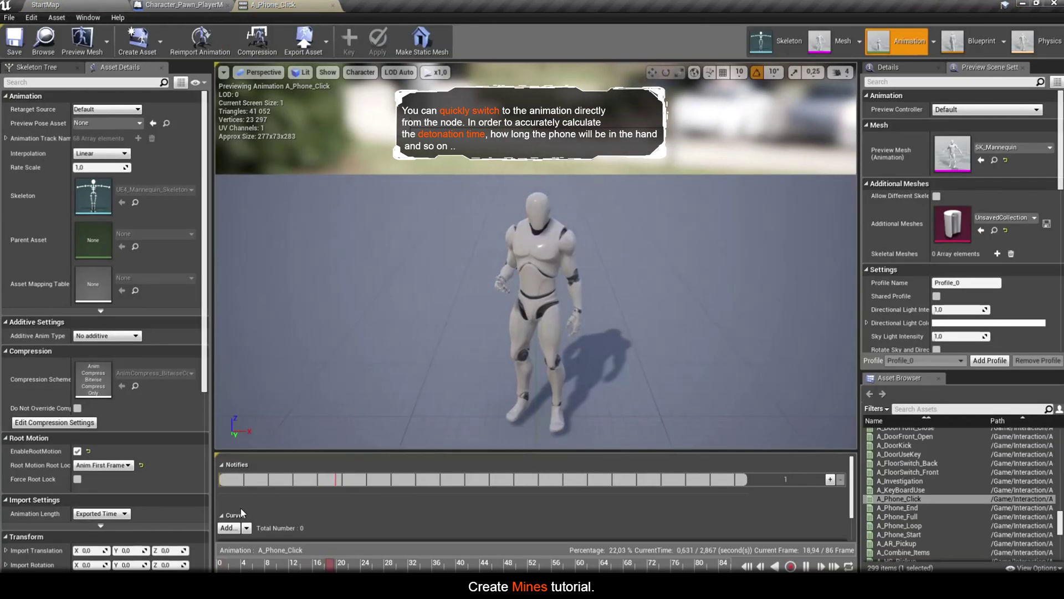
{"action": "key", "text": "space"}
{"action": "left_click", "coordinate": [350, 563]}
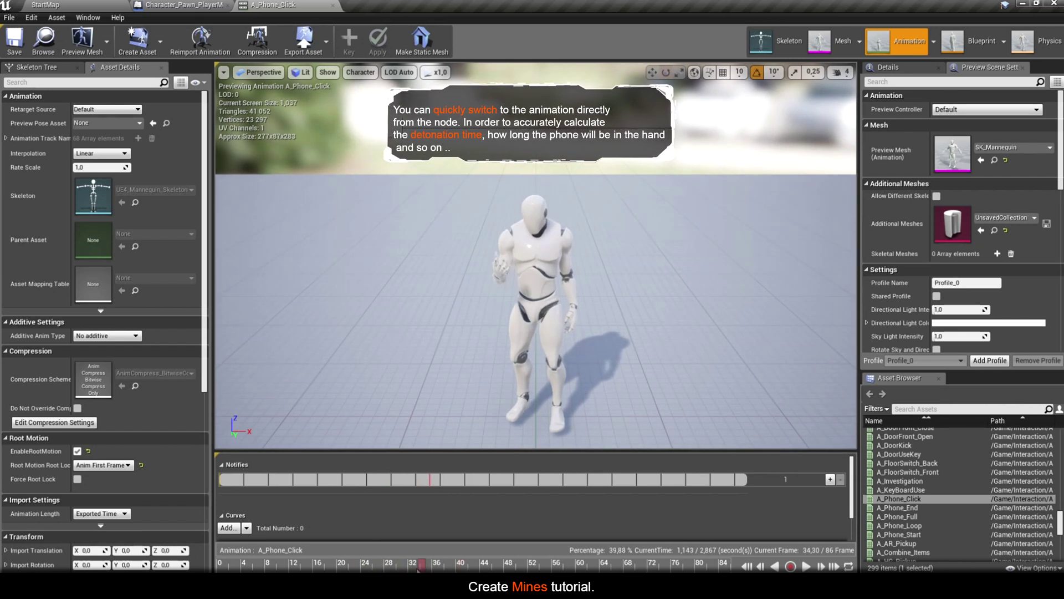
{"action": "left_click", "coordinate": [192, 7]}
{"action": "right_click_drag", "start_coordinate": [495, 158], "coordinate": [344, 166]}
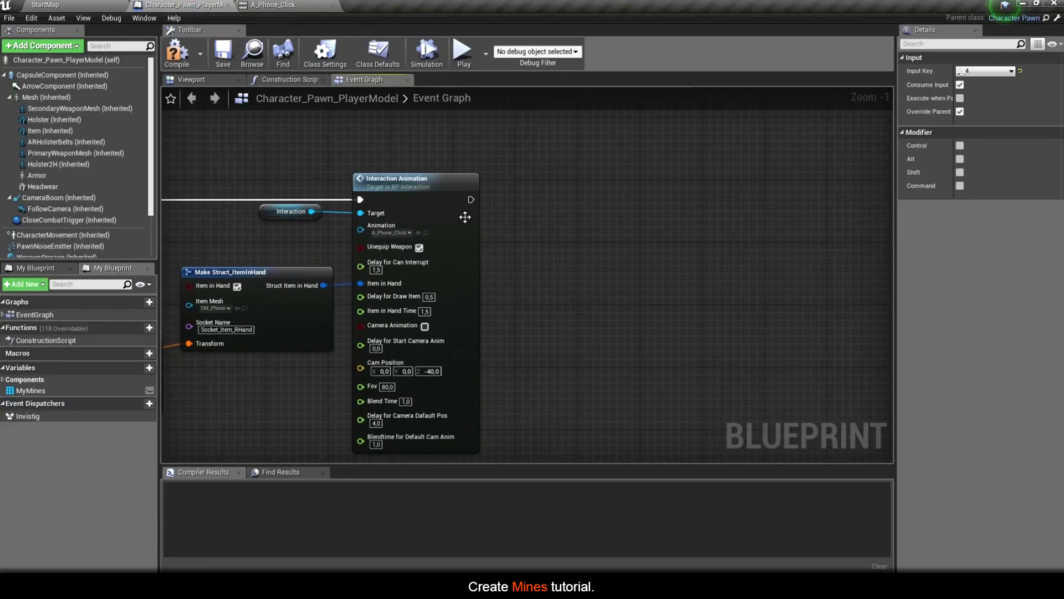
Step: Add a 1.4-second Retriggerable Delay after Interaction Animation and drag in a MyMines getter
{"action": "left_click_drag", "start_coordinate": [470, 200], "coordinate": [557, 213]}
{"action": "type", "text": "retri"}
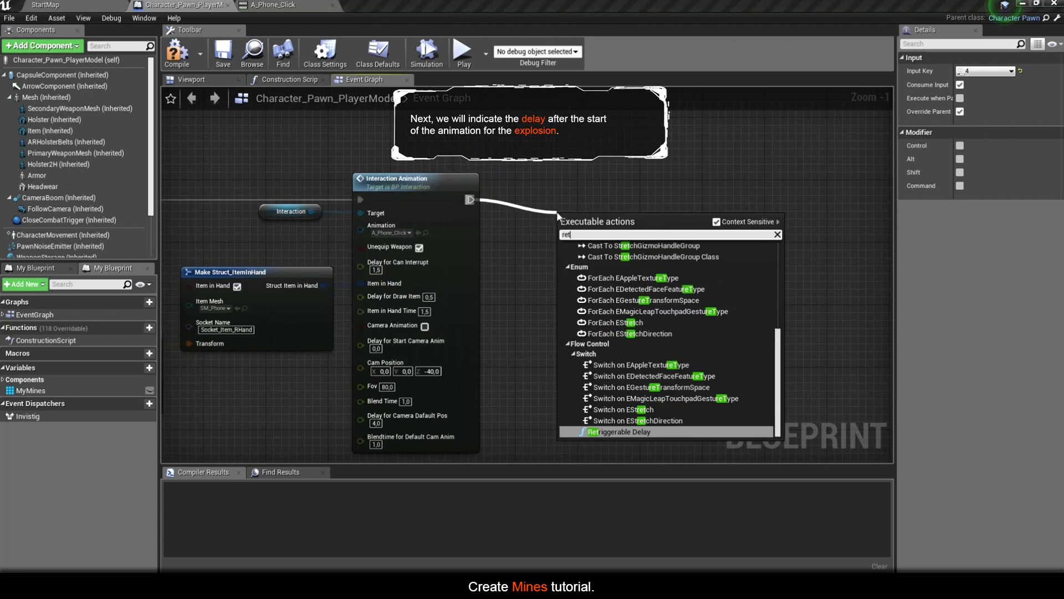
{"action": "left_click", "coordinate": [590, 267]}
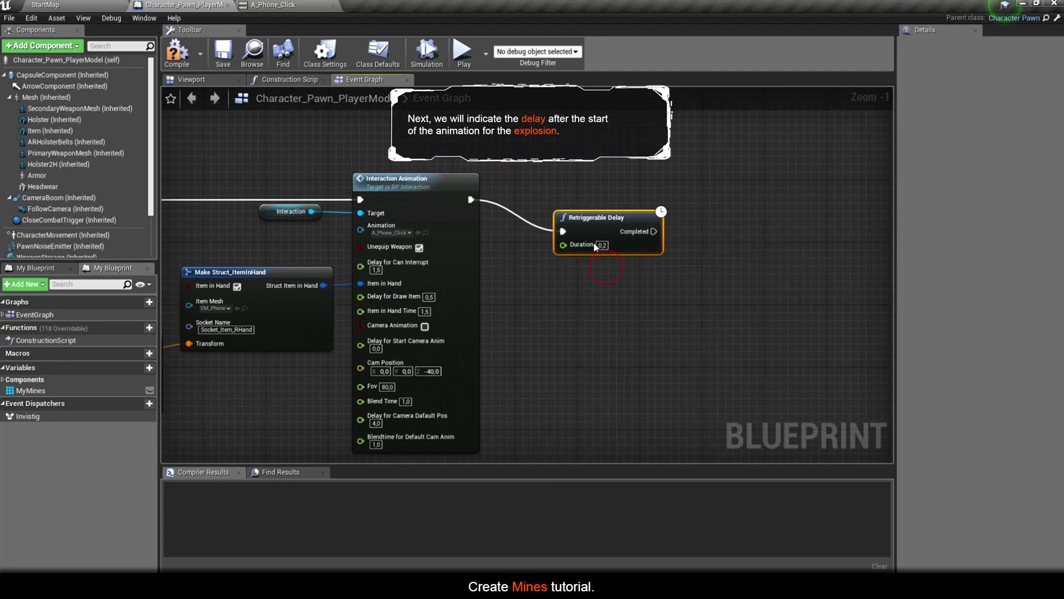
{"action": "left_click", "coordinate": [590, 215]}
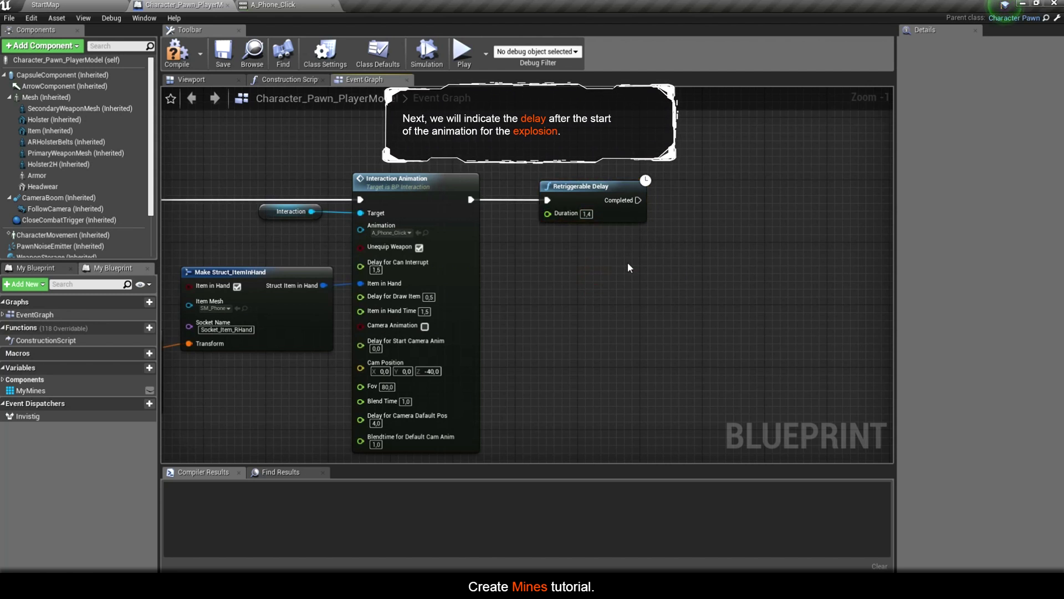
{"action": "right_click_drag", "start_coordinate": [628, 268], "coordinate": [441, 286]}
{"action": "left_click_drag", "start_coordinate": [34, 391], "coordinate": [463, 249]}
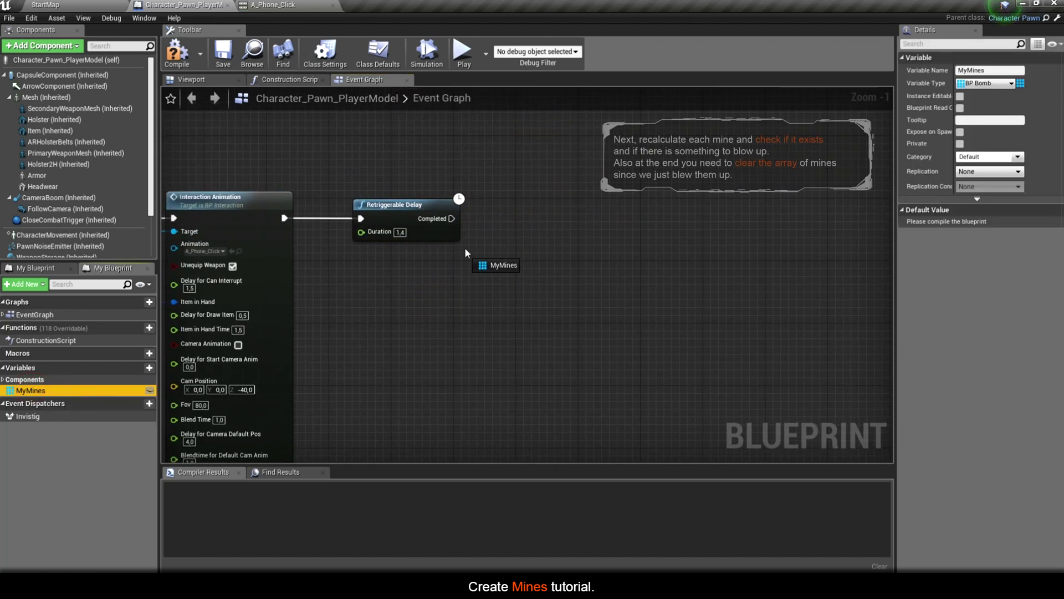
Step: Add a My Mines getter feeding a ForEachLoop that runs when the Retriggerable Delay completes
{"action": "left_click", "coordinate": [497, 268]}
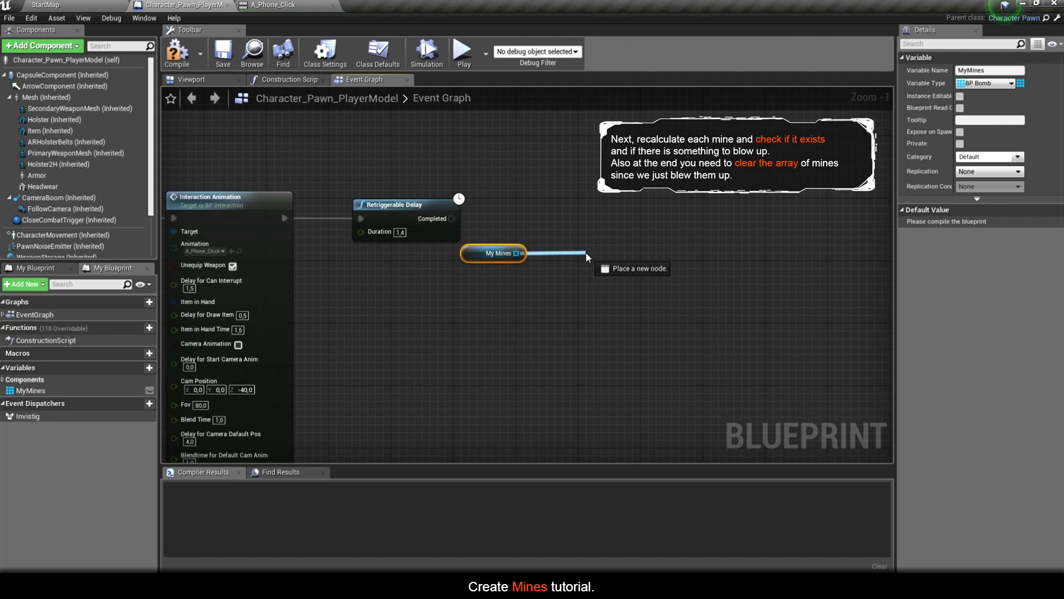
{"action": "left_click_drag", "start_coordinate": [516, 254], "coordinate": [587, 254]}
{"action": "type", "text": "fore"}
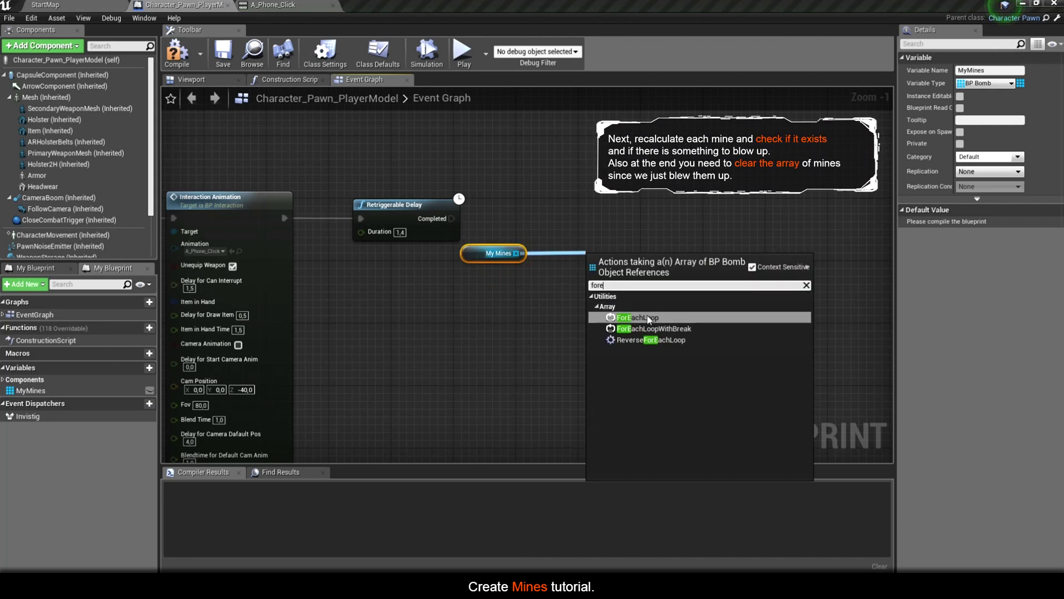
{"action": "key", "text": "Return"}
{"action": "mouse_move", "coordinate": [538, 314]}
{"action": "right_mouse_down"}
{"action": "mouse_move", "coordinate": [382, 365]}
{"action": "mouse_move", "coordinate": [237, 298]}
{"action": "right_mouse_up"}
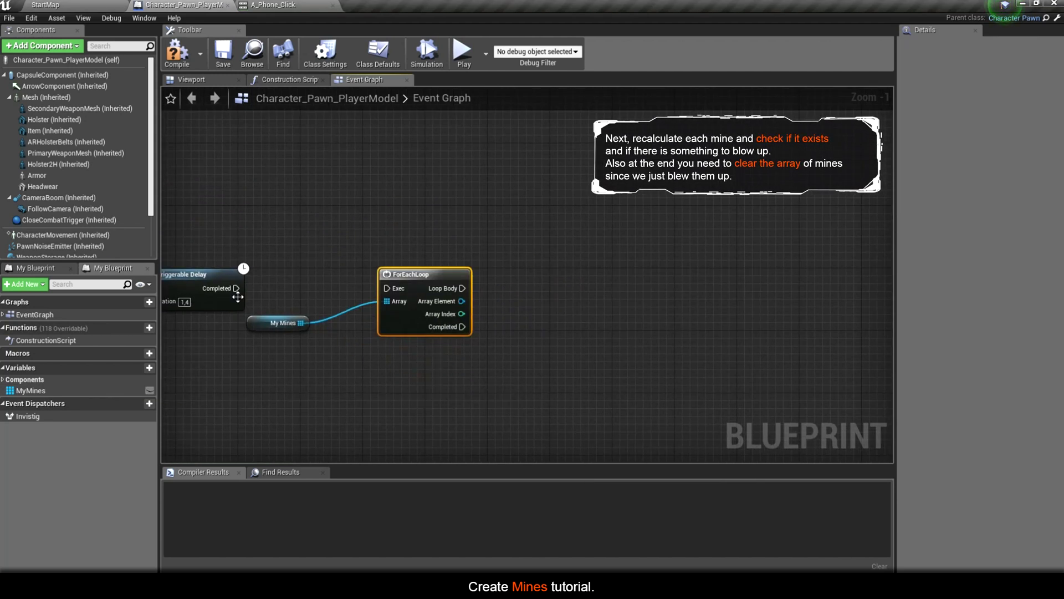
{"action": "left_click_drag", "start_coordinate": [239, 289], "coordinate": [387, 288]}
{"action": "left_click_drag", "start_coordinate": [264, 329], "coordinate": [312, 313]}
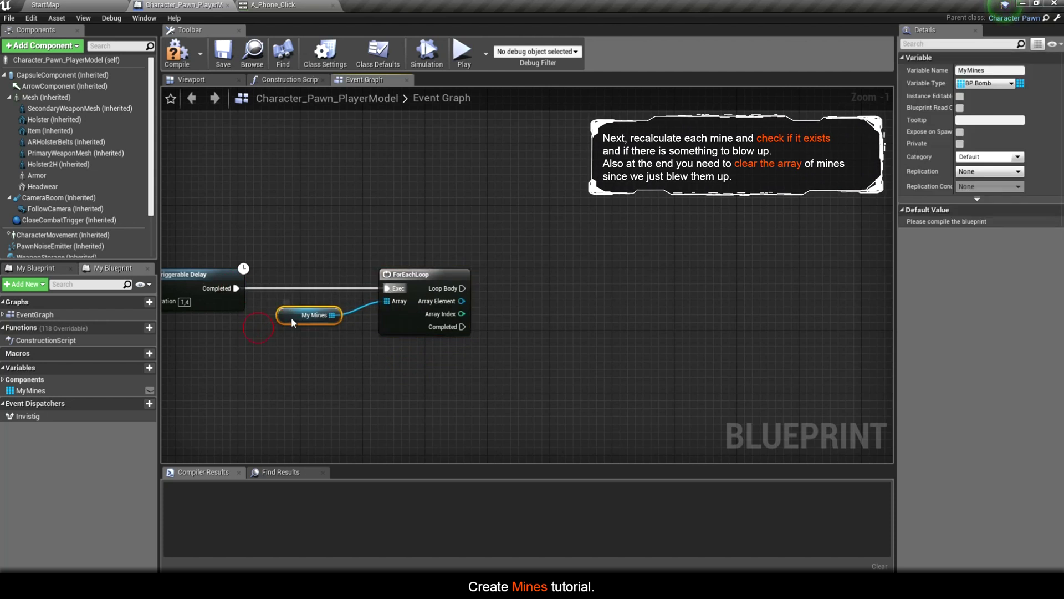
{"action": "right_click_drag", "start_coordinate": [473, 303], "coordinate": [431, 306]}
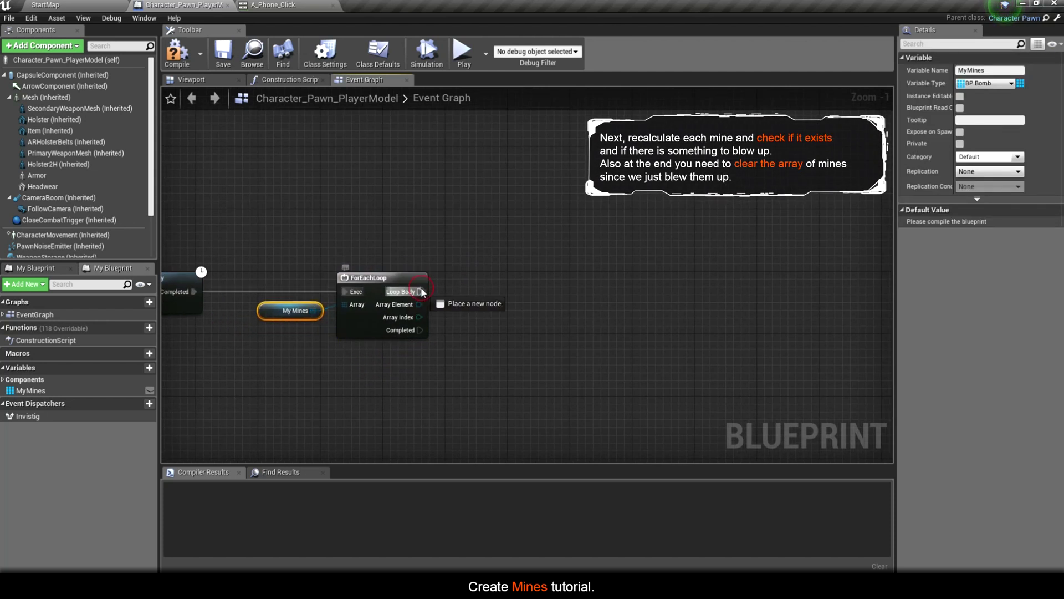
Step: Add a 0.1-second Delay on the ForEachLoop's Loop Body
{"action": "left_click_drag", "start_coordinate": [468, 294], "coordinate": [468, 292]}
{"action": "type", "text": "delay"}
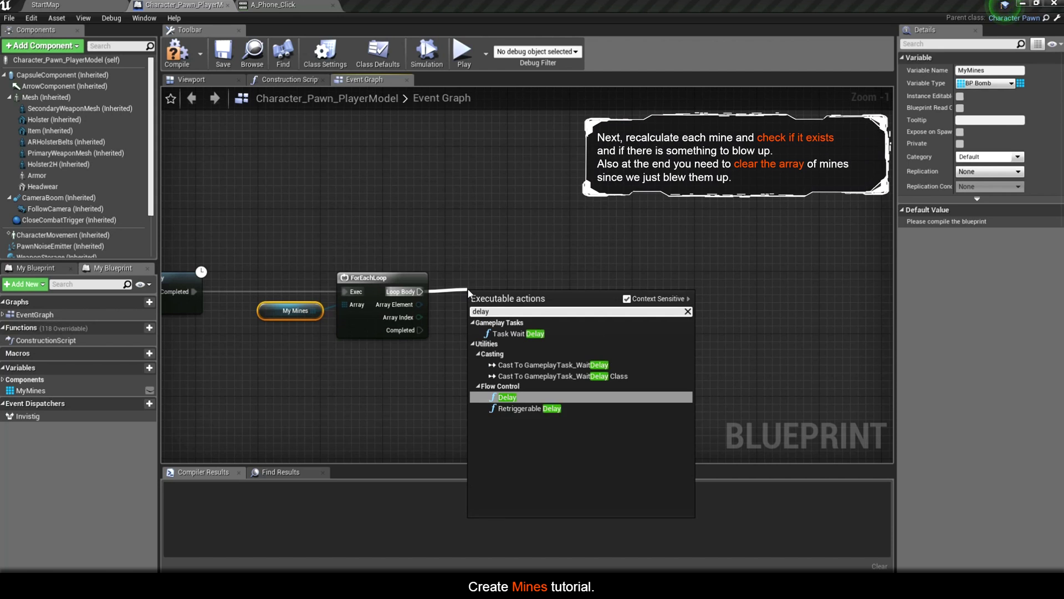
{"action": "left_click", "coordinate": [507, 397]}
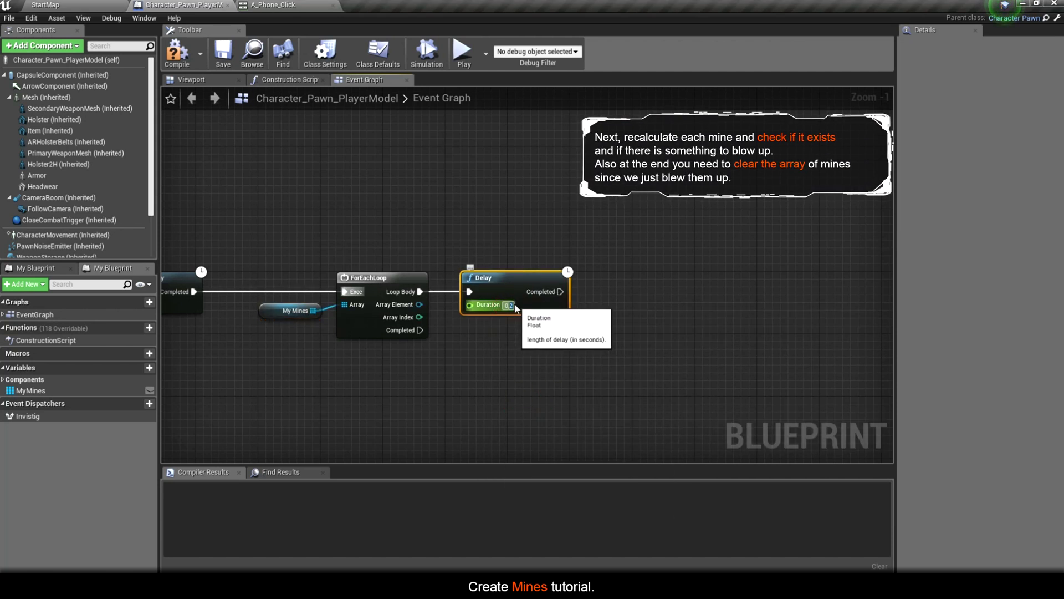
{"action": "right_click_drag", "start_coordinate": [515, 309], "coordinate": [482, 275]}
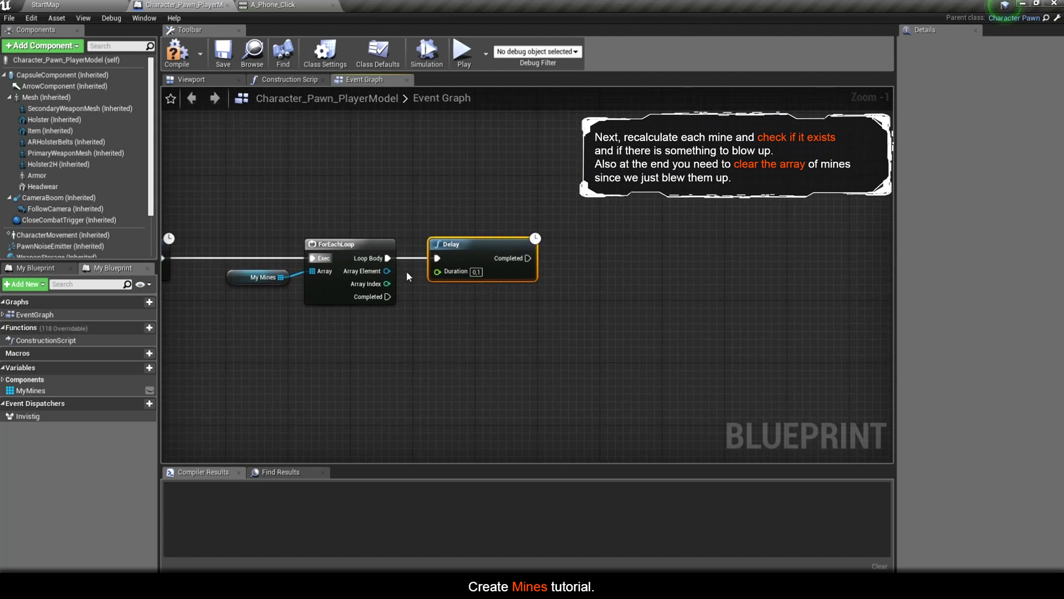
Step: Add an IsValid check on each loop's array element after the Delay
{"action": "left_click_drag", "start_coordinate": [523, 318], "coordinate": [538, 316]}
{"action": "type", "text": "isval"}
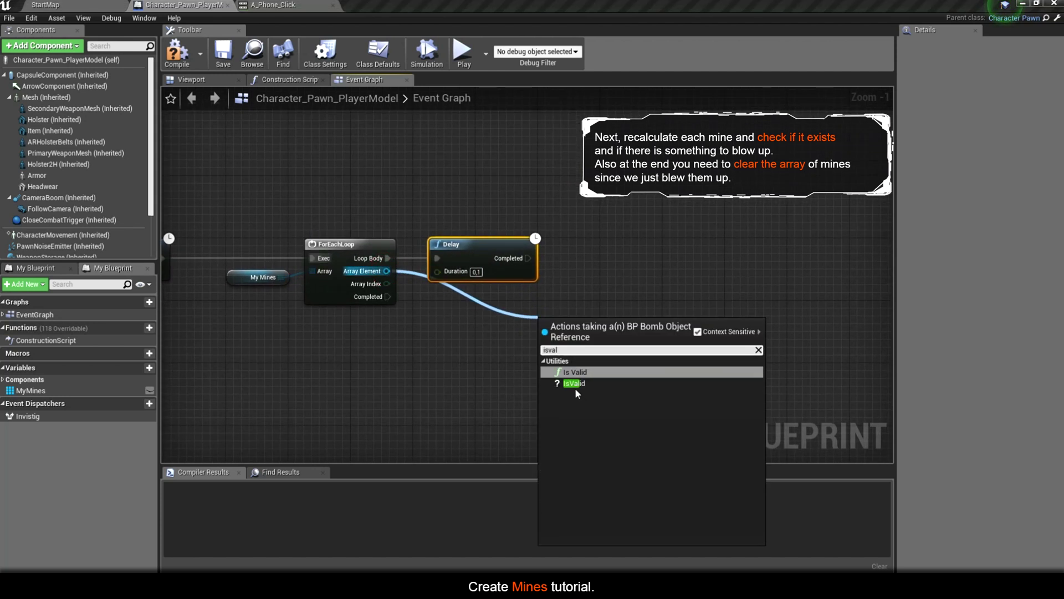
{"action": "left_click", "coordinate": [574, 383]}
{"action": "left_click_drag", "start_coordinate": [584, 341], "coordinate": [655, 254]}
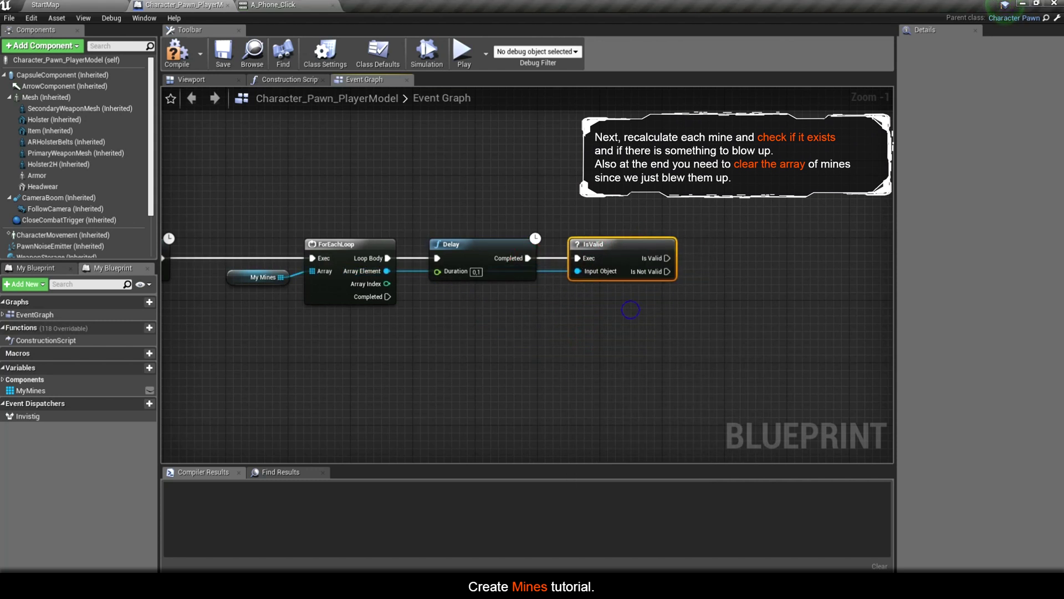
{"action": "right_click_drag", "start_coordinate": [597, 251], "coordinate": [526, 293]}
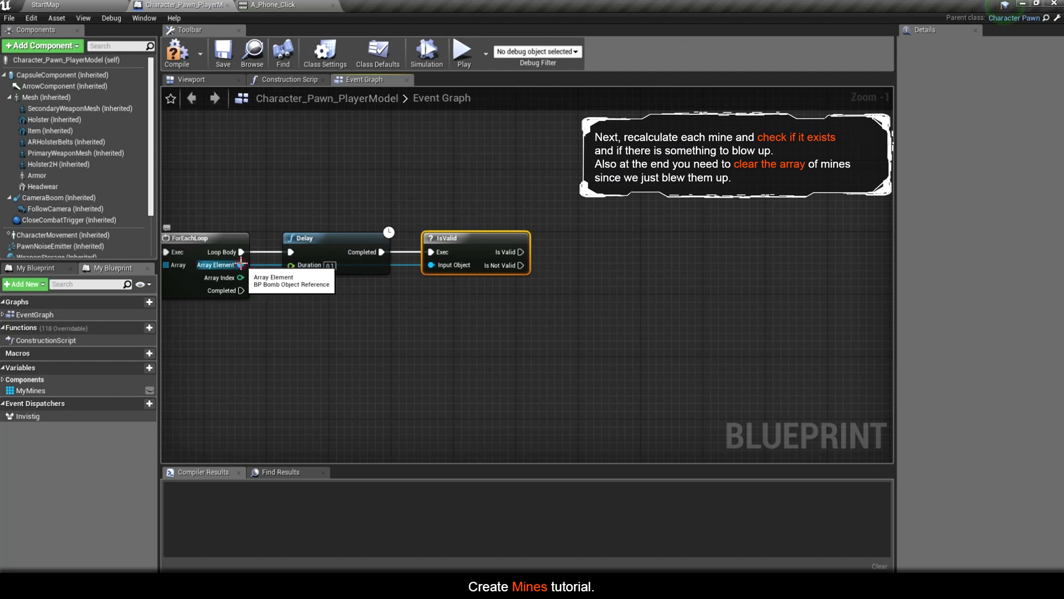
Step: Call the BP Bomb Blow function from IsValid's Is Valid output on each mine
{"action": "left_click_drag", "start_coordinate": [241, 264], "coordinate": [574, 254]}
{"action": "type", "text": "blow"}
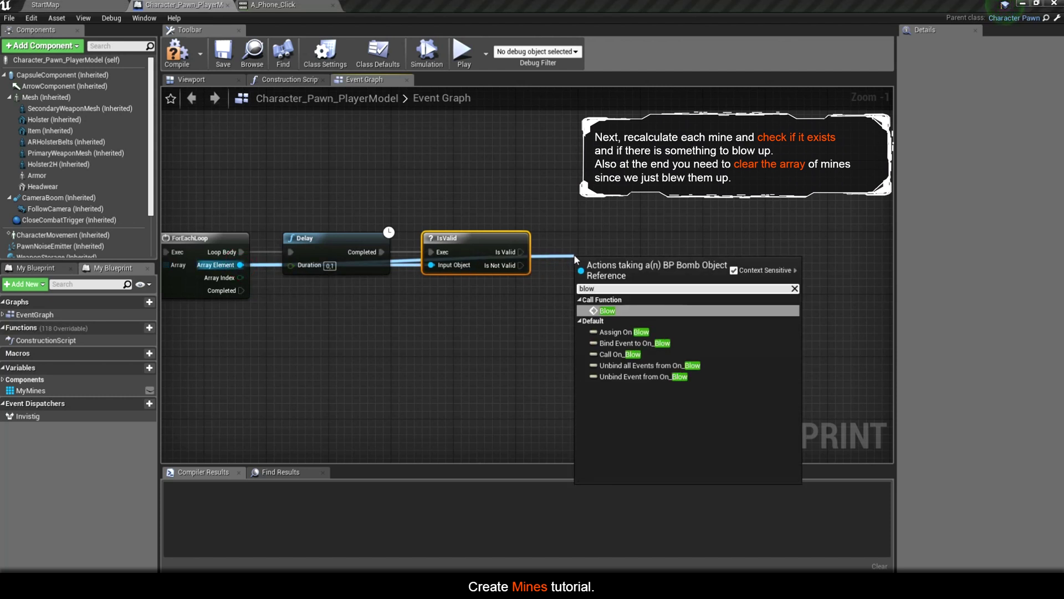
{"action": "left_click", "coordinate": [610, 309]}
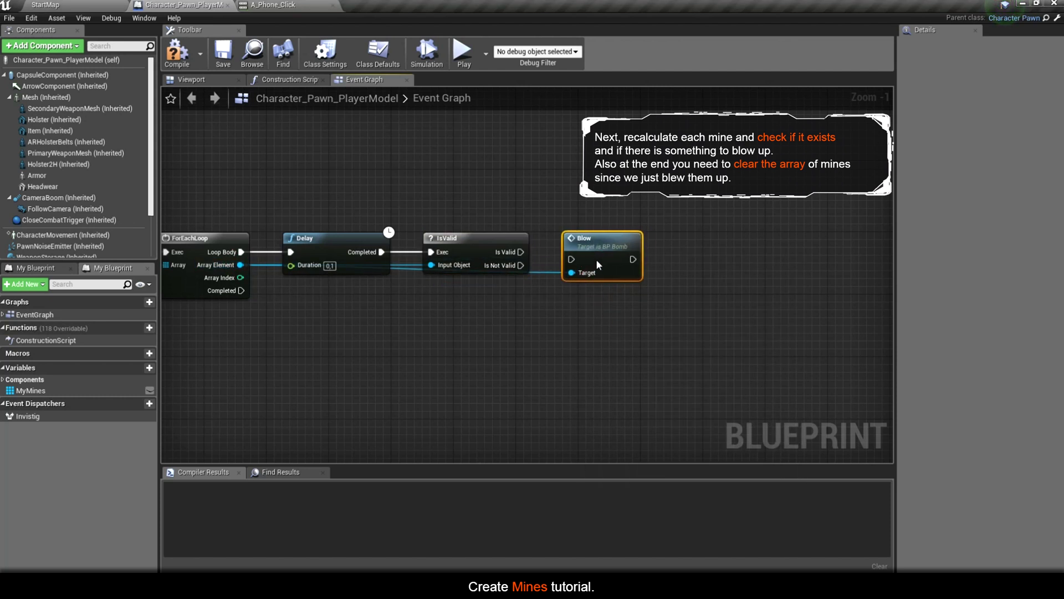
{"action": "left_click_drag", "start_coordinate": [606, 261], "coordinate": [614, 254]}
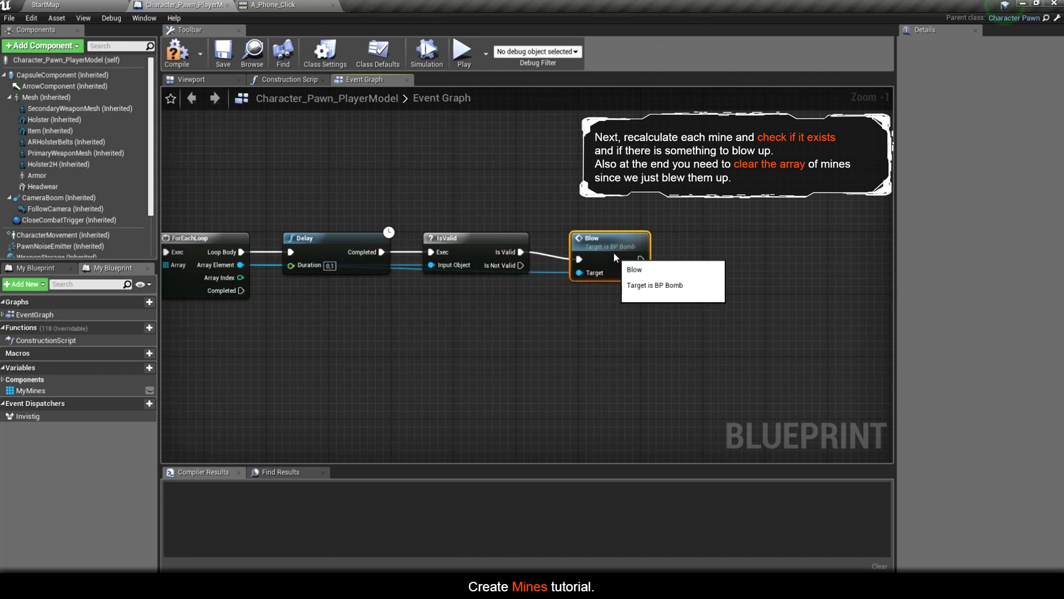
{"action": "right_click", "coordinate": [704, 272]}
Step: Add a Branch after Blow and an Integer == node fed by the loop's Array Index
{"action": "type", "text": "branch"}
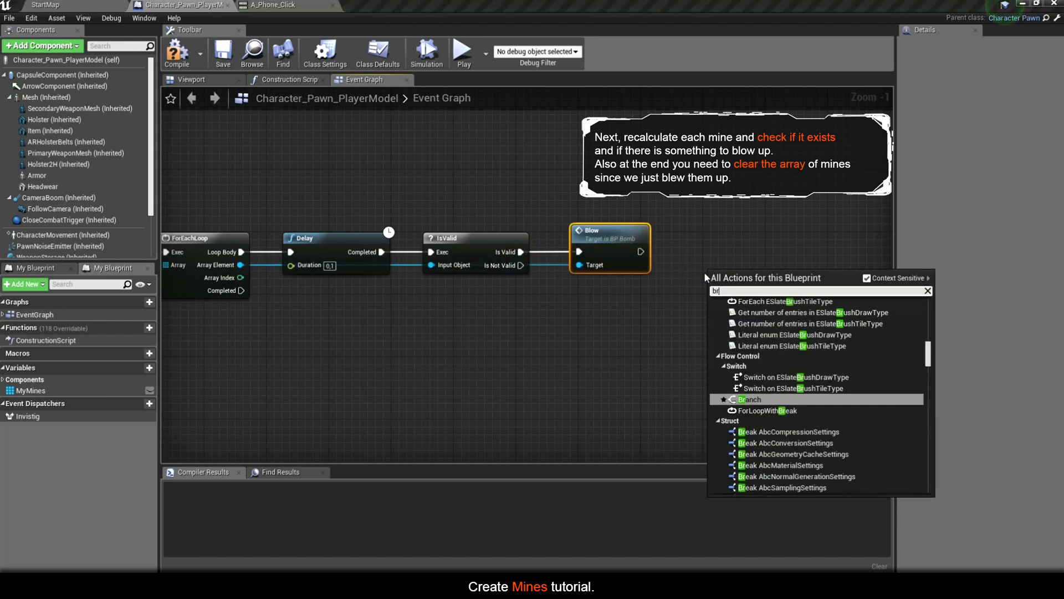
{"action": "key", "text": "Return"}
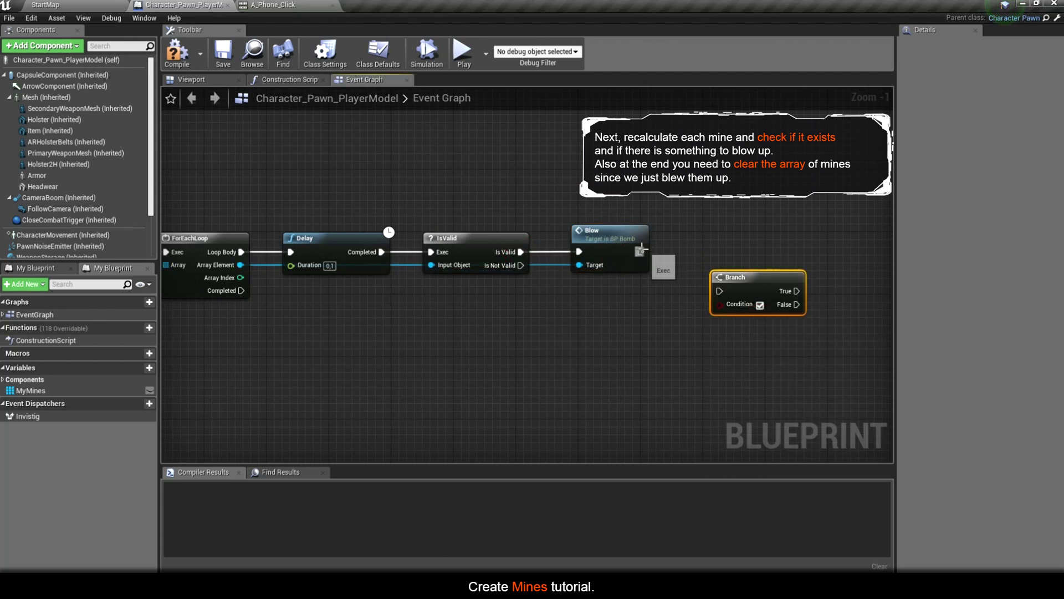
{"action": "left_click_drag", "start_coordinate": [739, 286], "coordinate": [715, 247]}
{"action": "right_click_drag", "start_coordinate": [228, 286], "coordinate": [292, 278]}
{"action": "left_click_drag", "start_coordinate": [304, 269], "coordinate": [603, 312]}
{"action": "type", "text": "=="}
{"action": "left_click", "coordinate": [666, 365]}
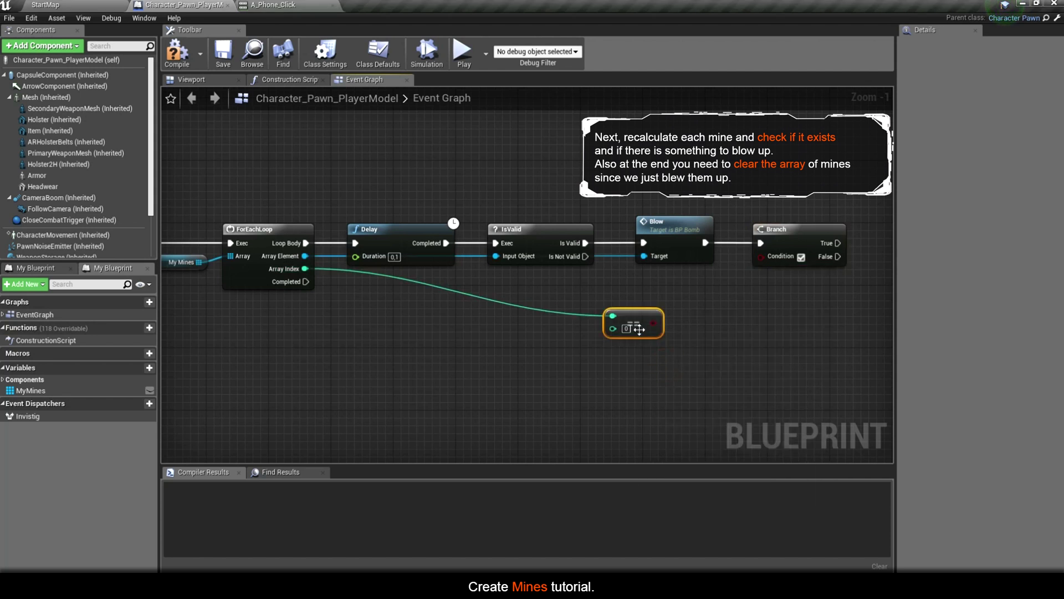
{"action": "left_click_drag", "start_coordinate": [686, 284], "coordinate": [760, 258]}
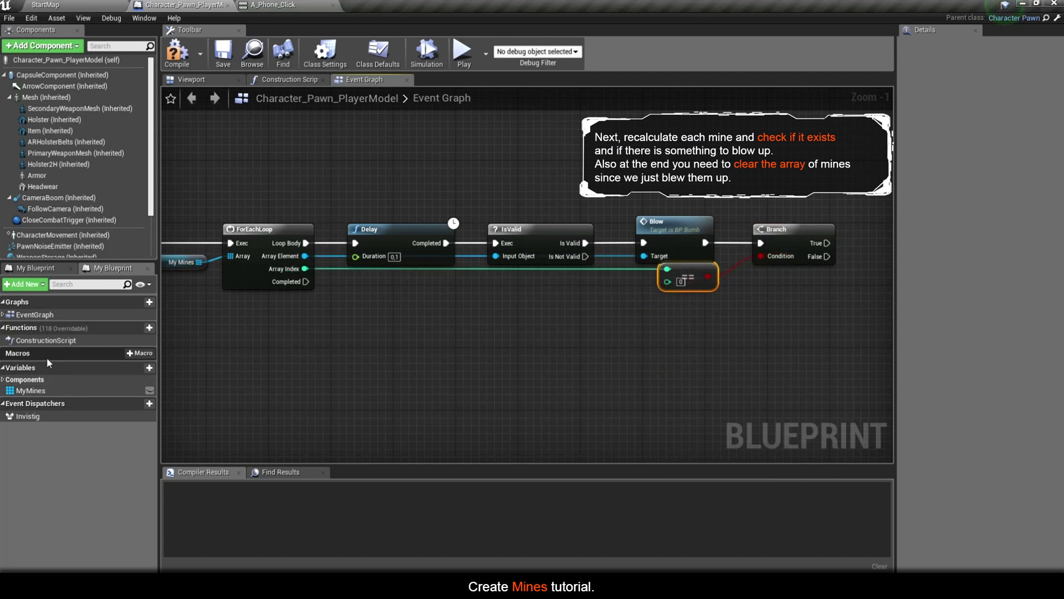
Step: Feed My Mines' Last Index into the equality node's second input
{"action": "left_click_drag", "start_coordinate": [26, 392], "coordinate": [460, 299]}
{"action": "left_click", "coordinate": [488, 304]}
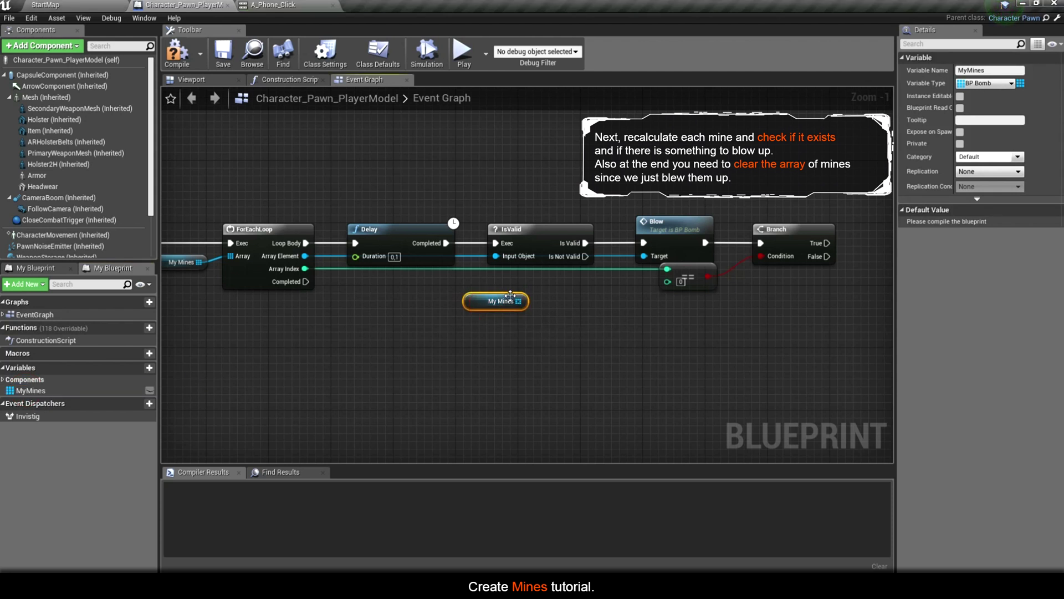
{"action": "left_click_drag", "start_coordinate": [534, 304], "coordinate": [578, 293]}
{"action": "type", "text": "last"}
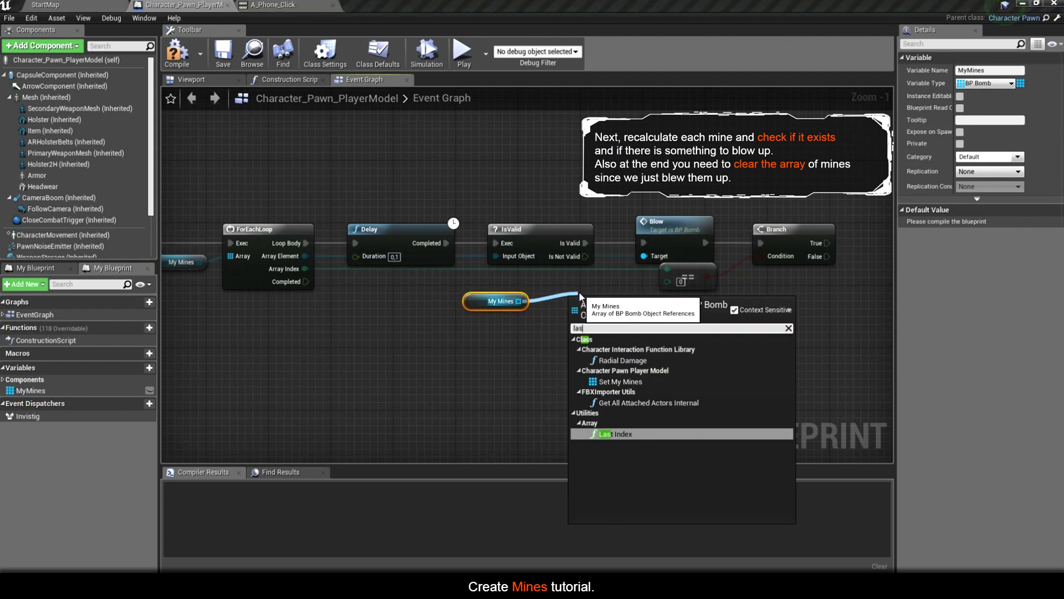
{"action": "left_click", "coordinate": [609, 360]}
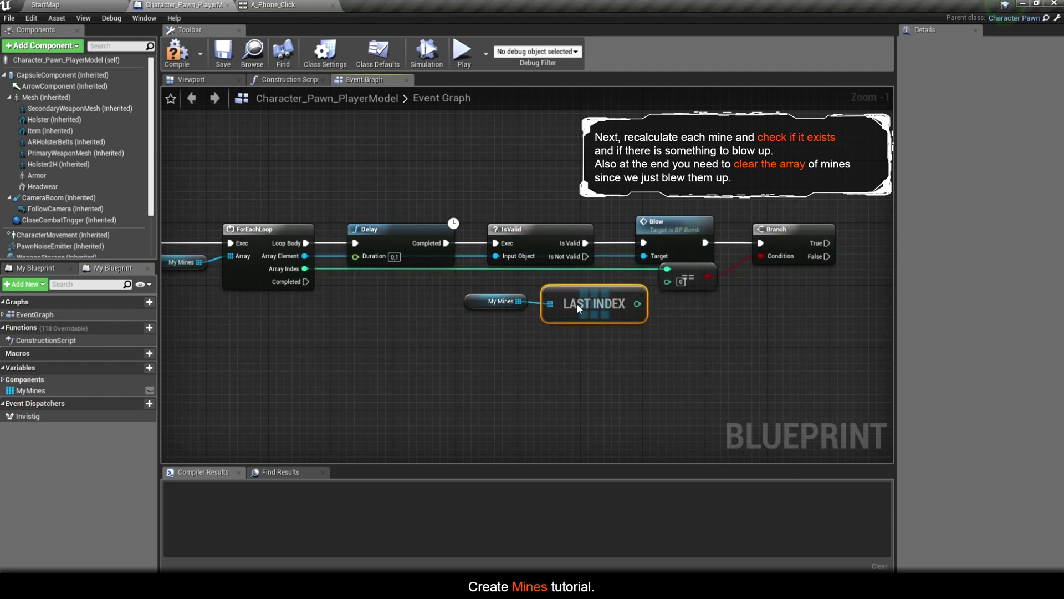
{"action": "left_click_drag", "start_coordinate": [637, 304], "coordinate": [667, 282]}
{"action": "right_click_drag", "start_coordinate": [604, 302], "coordinate": [538, 300]}
{"action": "right_click_drag", "start_coordinate": [617, 287], "coordinate": [523, 294]}
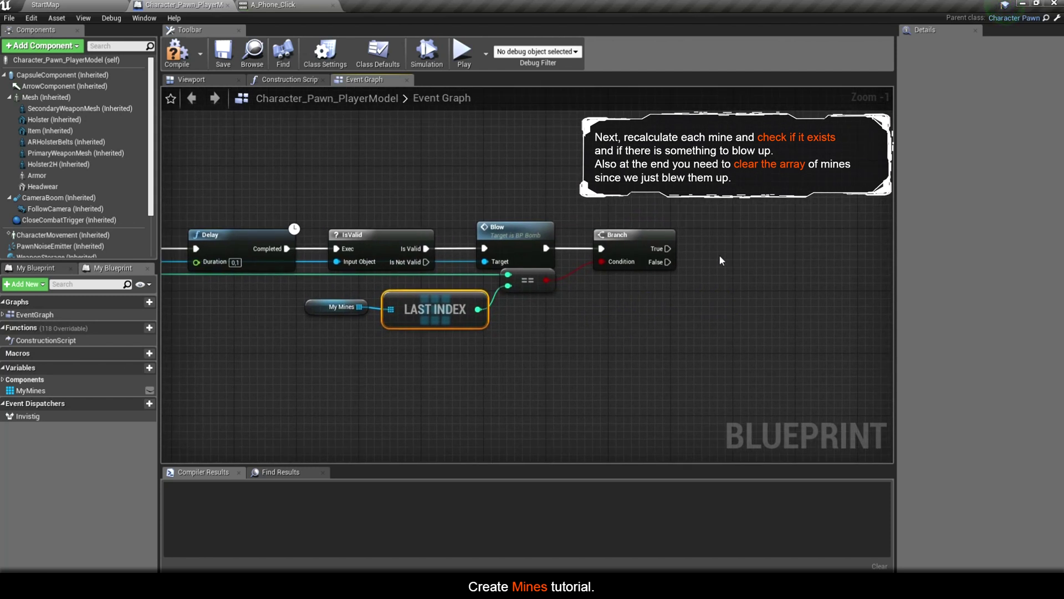
Step: Copy and paste a second My Mines getter and drag a wire from it
{"action": "left_click", "coordinate": [321, 306]}
{"action": "key", "text": "ctrl+c"}
{"action": "key", "text": "ctrl+v"}
{"action": "left_click_drag", "start_coordinate": [779, 274], "coordinate": [778, 272]}
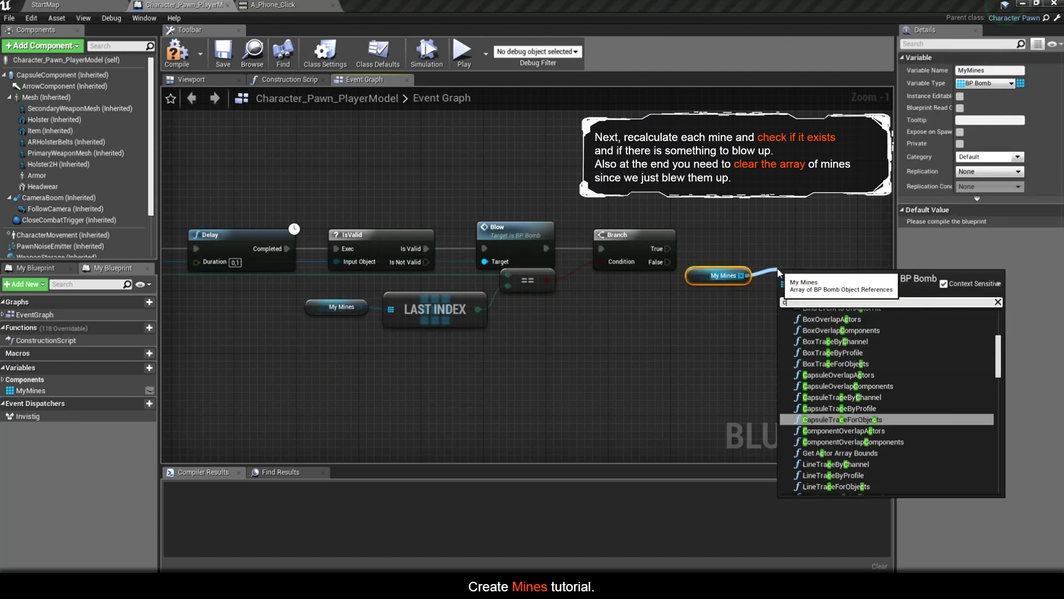
Step: Clear My Mines on Branch True, and route IsValid's Is Not Valid path to the Branch
{"action": "type", "text": "cle"}
{"action": "left_click", "coordinate": [815, 336]}
{"action": "left_click_drag", "start_coordinate": [668, 249], "coordinate": [791, 247]}
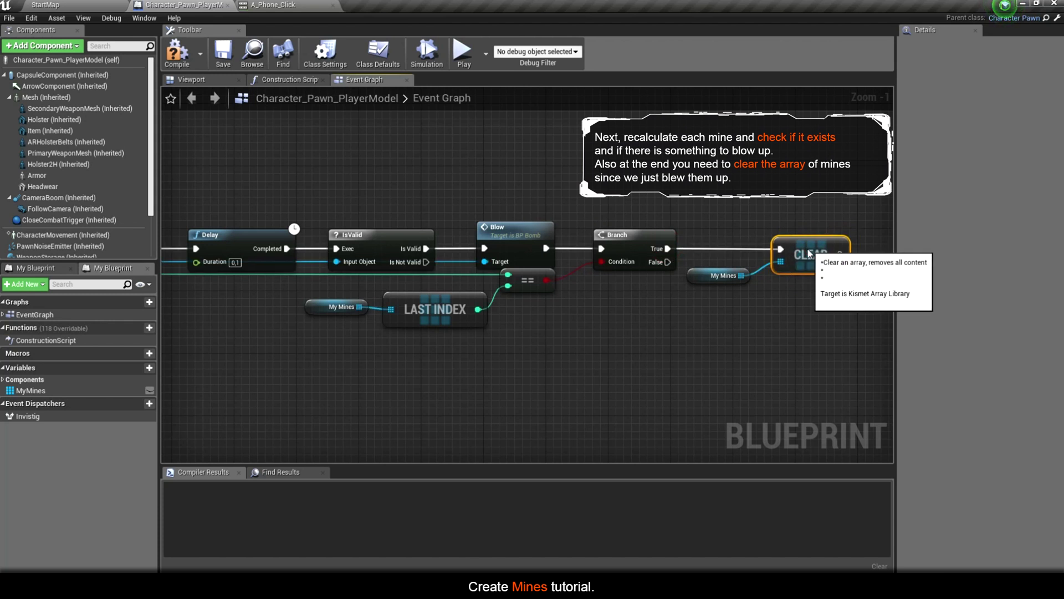
{"action": "right_click_drag", "start_coordinate": [546, 318], "coordinate": [573, 312]}
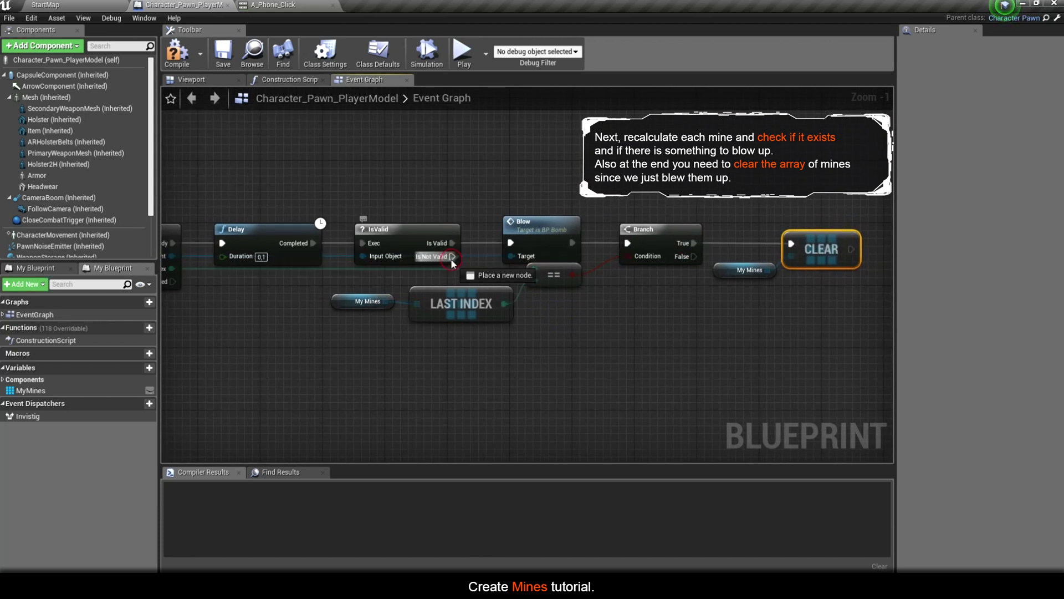
{"action": "left_click_drag", "start_coordinate": [635, 240], "coordinate": [631, 242]}
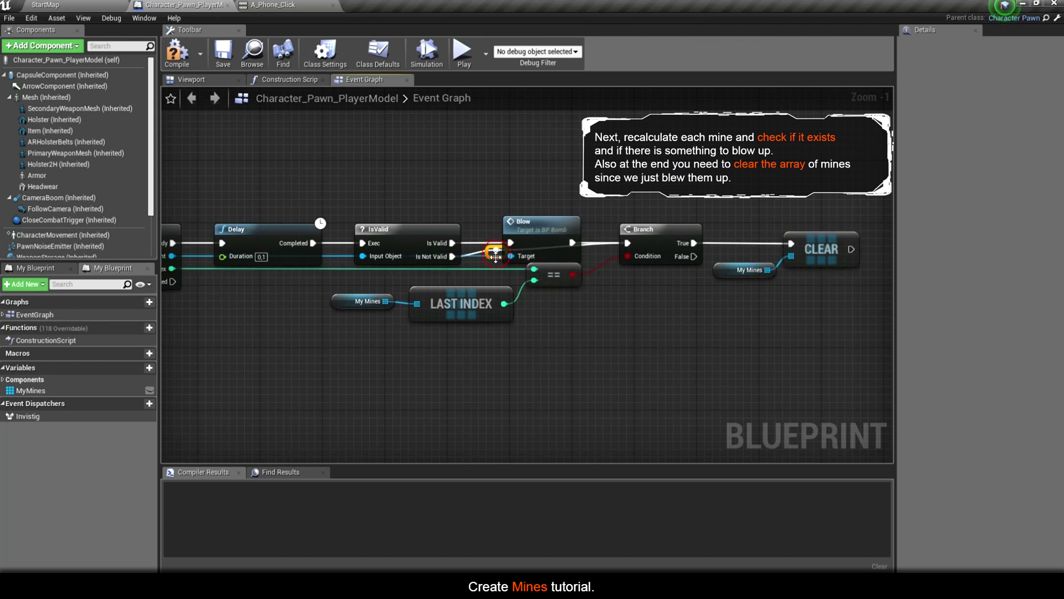
{"action": "left_click_drag", "start_coordinate": [494, 275], "coordinate": [495, 283]}
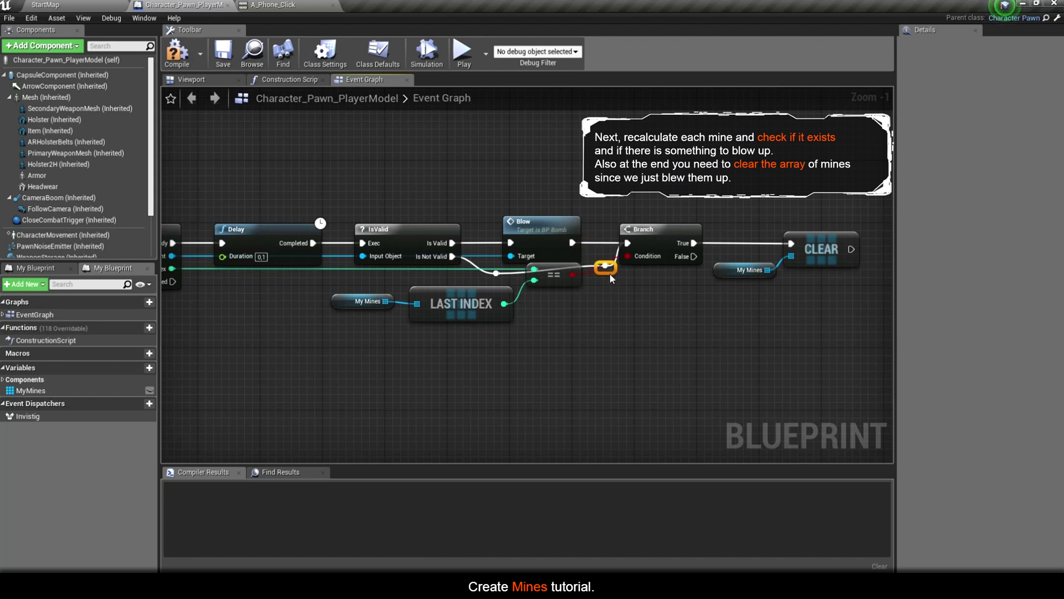
Step: Move the My Mines, Last Index and equality nodes lower to tidy the graph
{"action": "left_click_drag", "start_coordinate": [543, 335], "coordinate": [381, 286]}
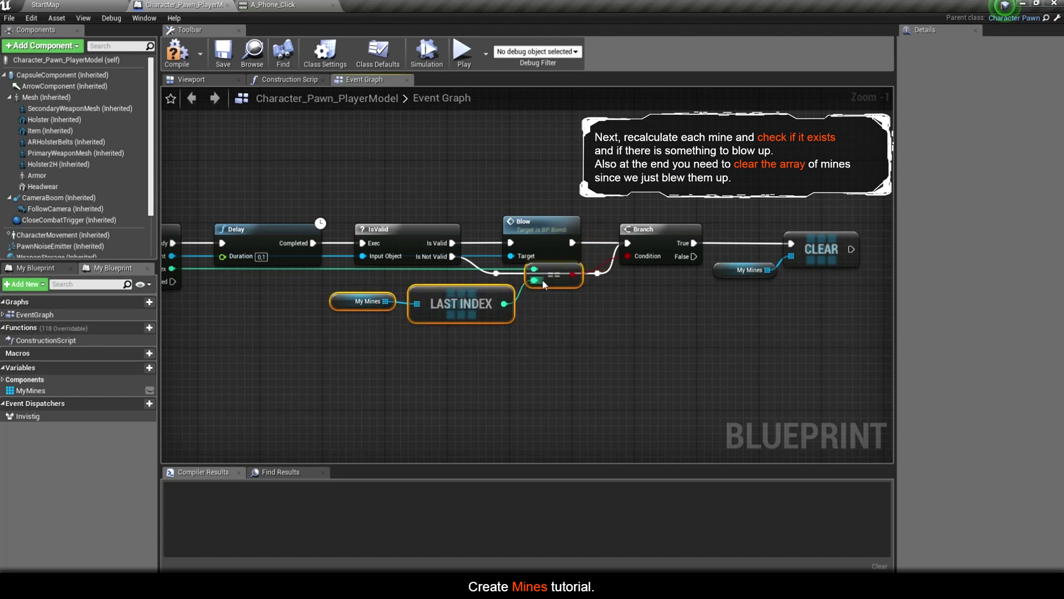
{"action": "left_click_drag", "start_coordinate": [543, 283], "coordinate": [543, 307]}
{"action": "right_click_drag", "start_coordinate": [367, 301], "coordinate": [332, 307]}
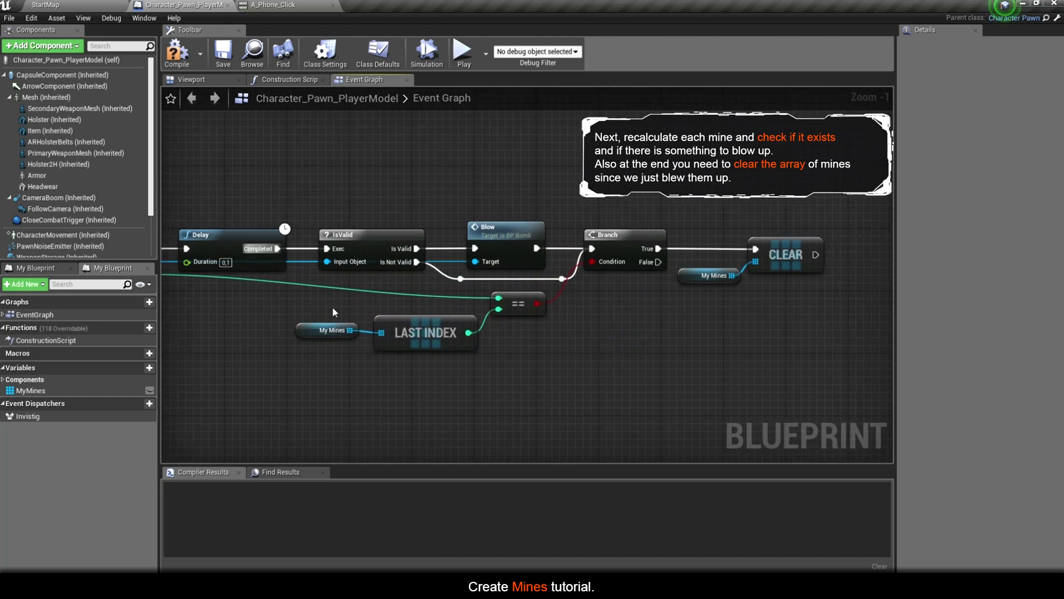
Step: Compile the blueprint and return to the StartMap level editor
{"action": "left_click", "coordinate": [221, 63]}
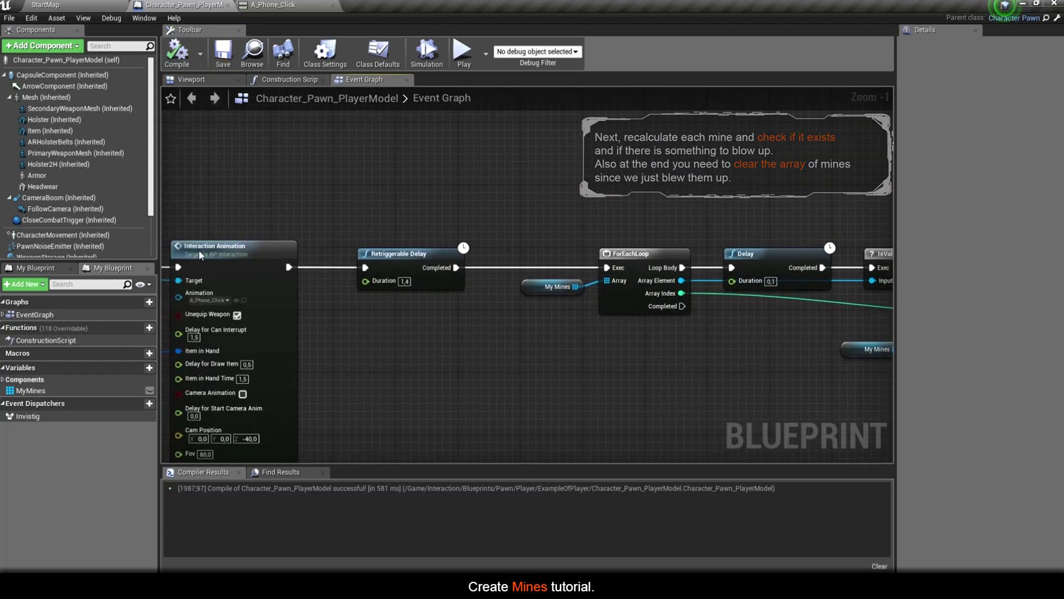
{"action": "right_click_drag", "start_coordinate": [505, 144], "coordinate": [717, 81]}
{"action": "right_click", "coordinate": [151, 272]}
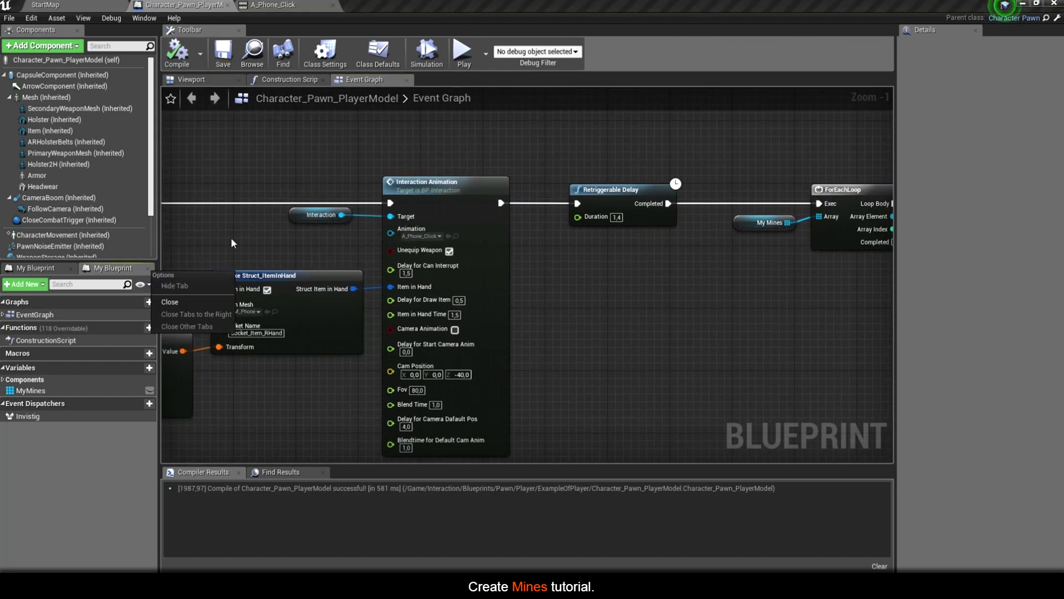
{"action": "right_click_drag", "start_coordinate": [231, 243], "coordinate": [455, 211]}
{"action": "left_click", "coordinate": [47, 5]}
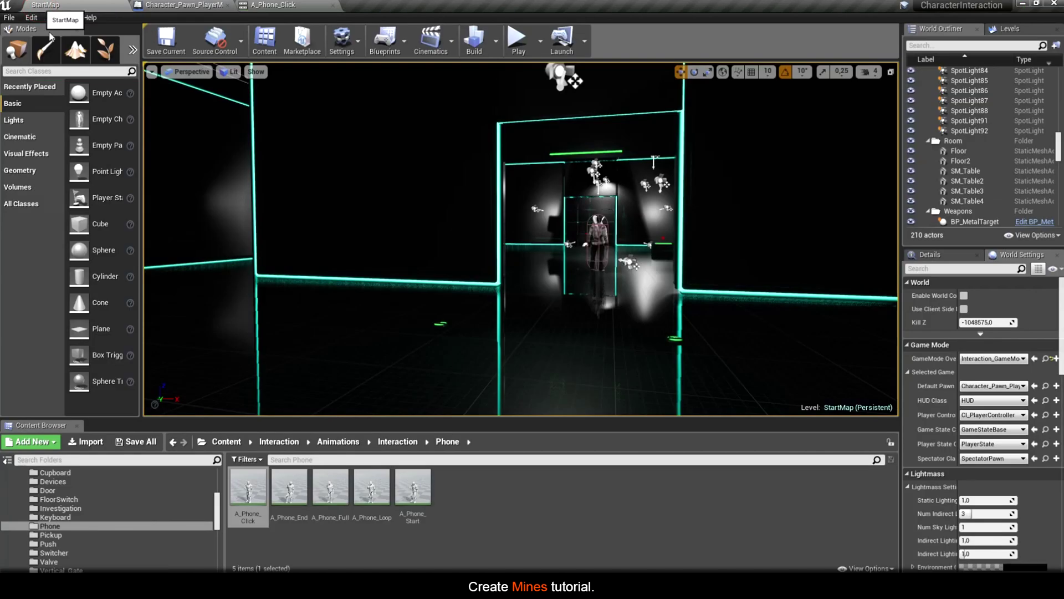
Step: Play StartMap, running the character through the corridor, laying mines and entering the lit room
{"action": "left_click", "coordinate": [507, 37]}
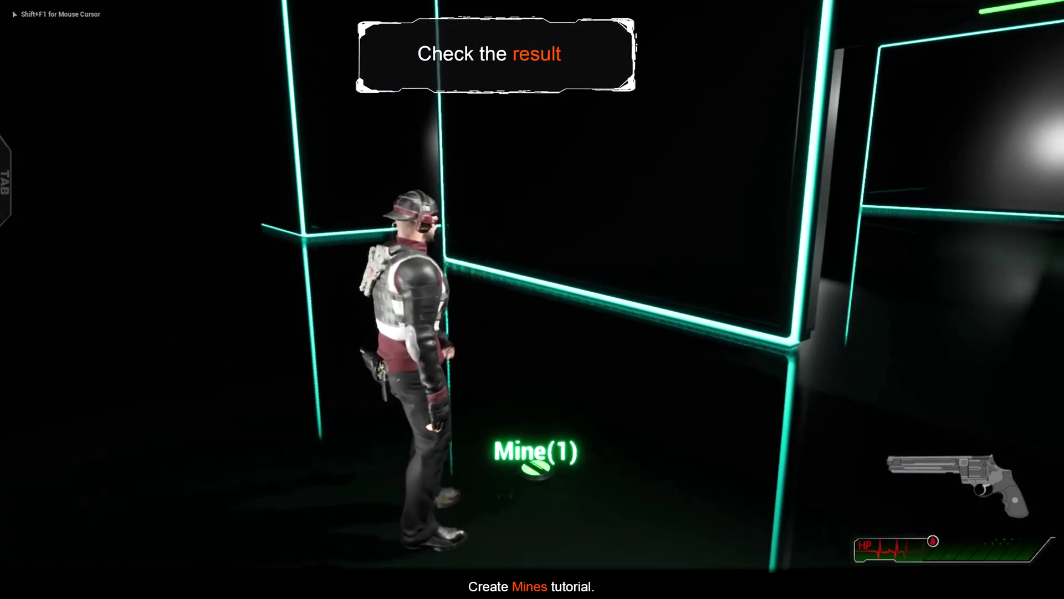
{"action": "key", "text": "e"}
{"action": "key", "text": "w"}
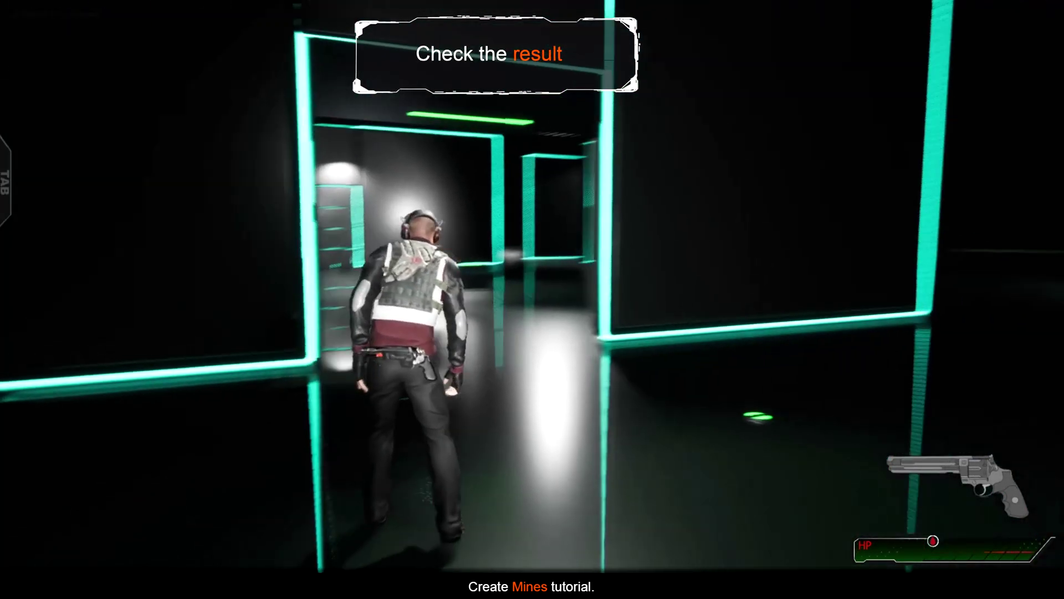
{"action": "key", "text": "e"}
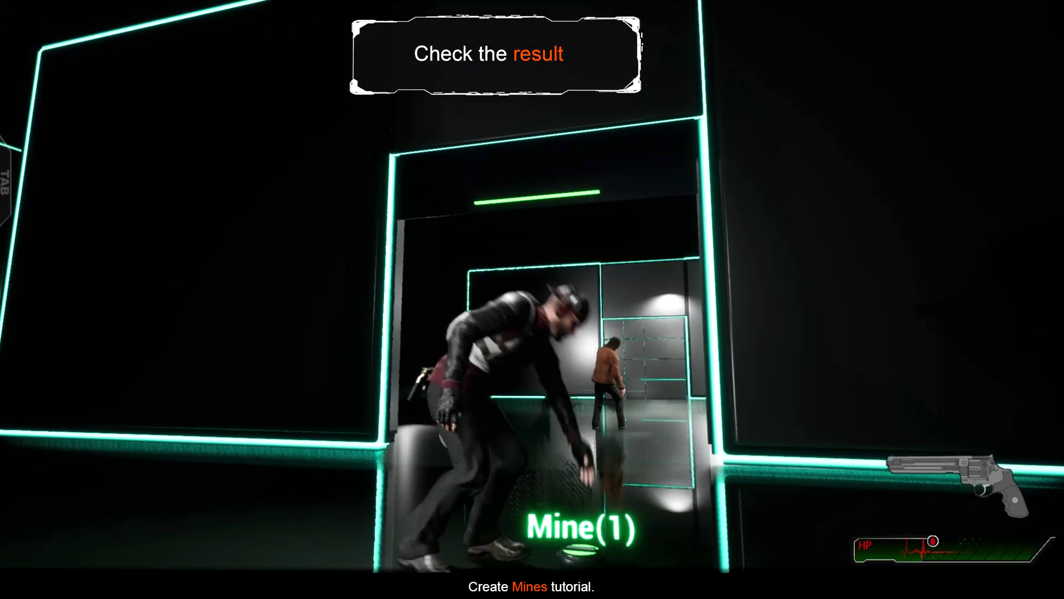
{"action": "key", "text": "w"}
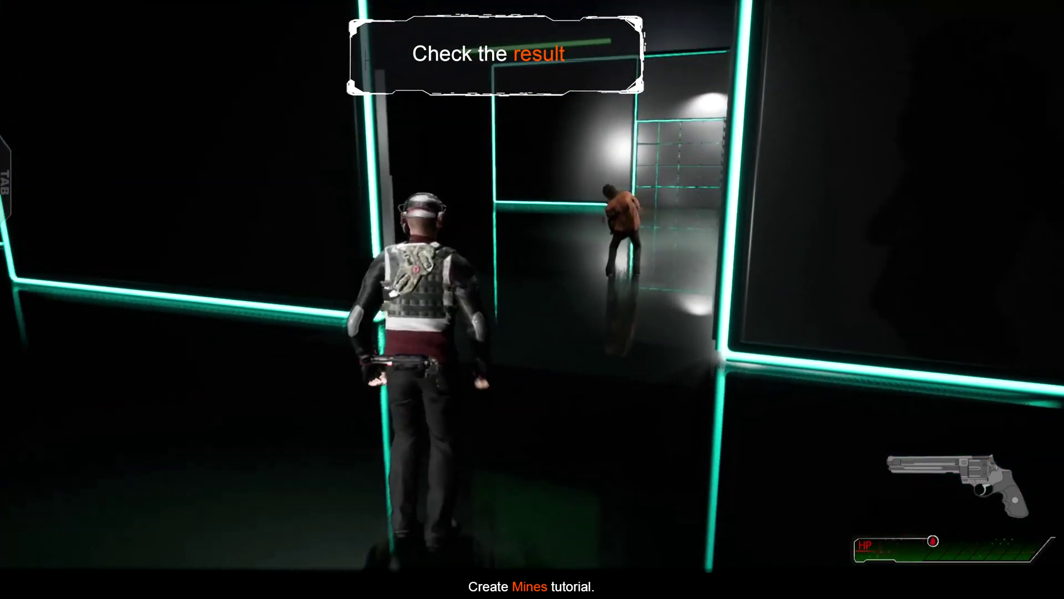
{"action": "key", "text": "w"}
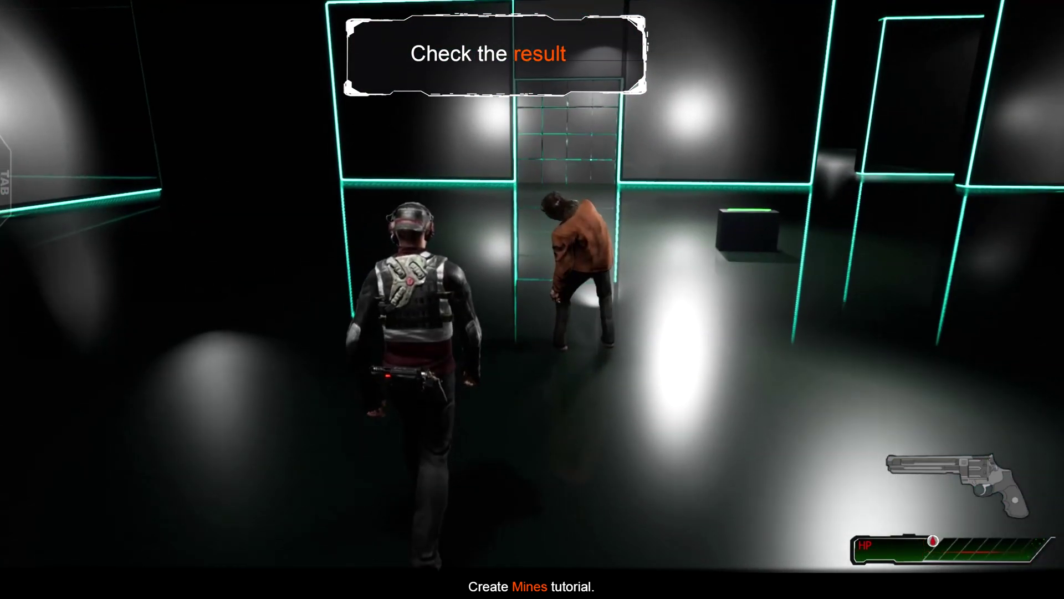
{"action": "key", "text": "e"}
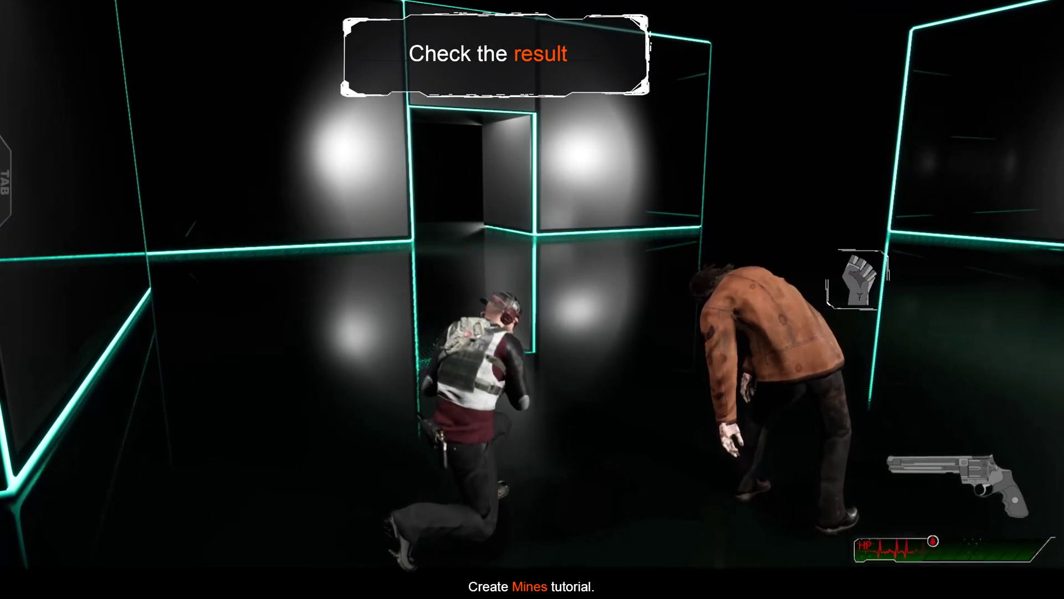